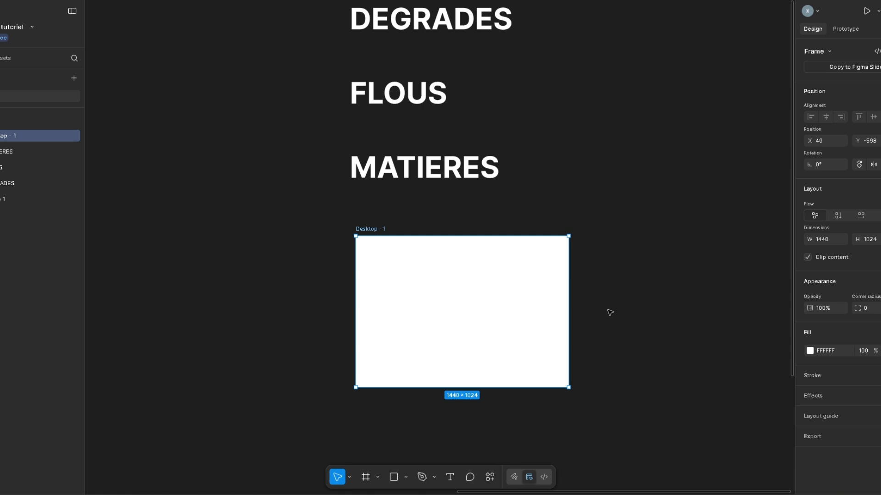
Change the Desktop - 1 frame's fill to a linear gradient and set its 0% stop to orange FF4500.
{"action": "scroll", "coordinate": [600, 323], "scroll_direction": "up", "scroll_amount": 2}
{"action": "scroll", "coordinate": [600, 323], "scroll_direction": "down", "scroll_amount": 2}
{"action": "scroll", "coordinate": [600, 323], "scroll_direction": "up", "scroll_amount": 4}
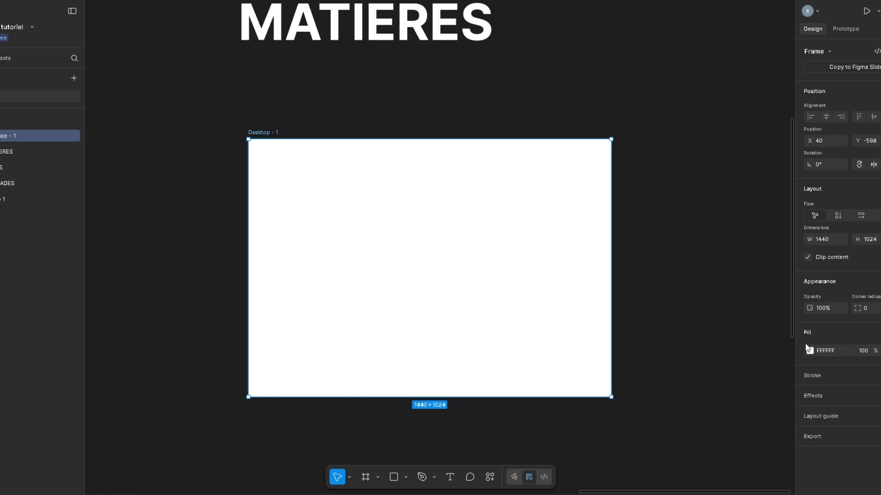
{"action": "scroll", "coordinate": [383, 299], "scroll_direction": "up", "scroll_amount": 3}
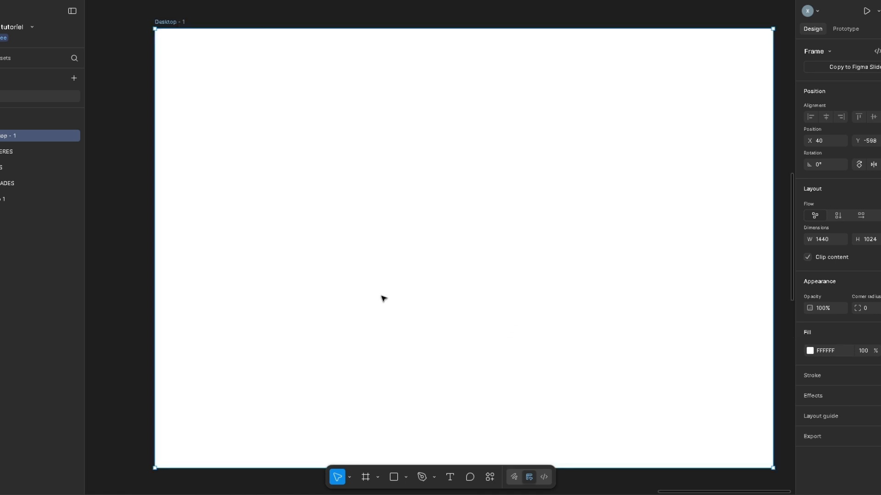
{"action": "scroll", "coordinate": [374, 303], "scroll_direction": "down", "scroll_amount": 3}
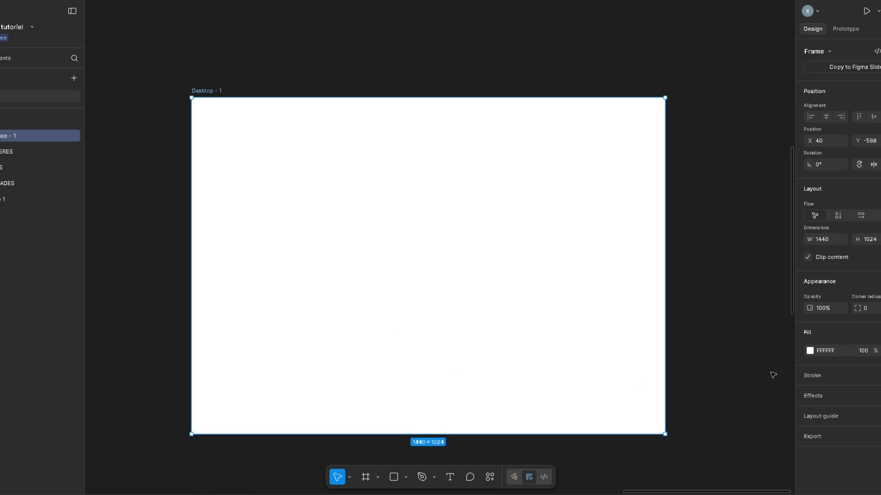
{"action": "left_click", "coordinate": [811, 350]}
{"action": "left_click", "coordinate": [700, 258]}
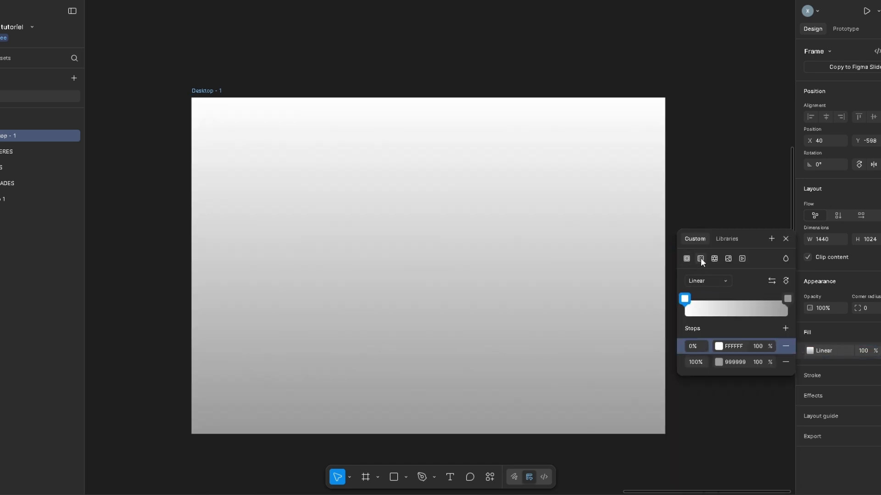
{"action": "left_click", "coordinate": [718, 346]}
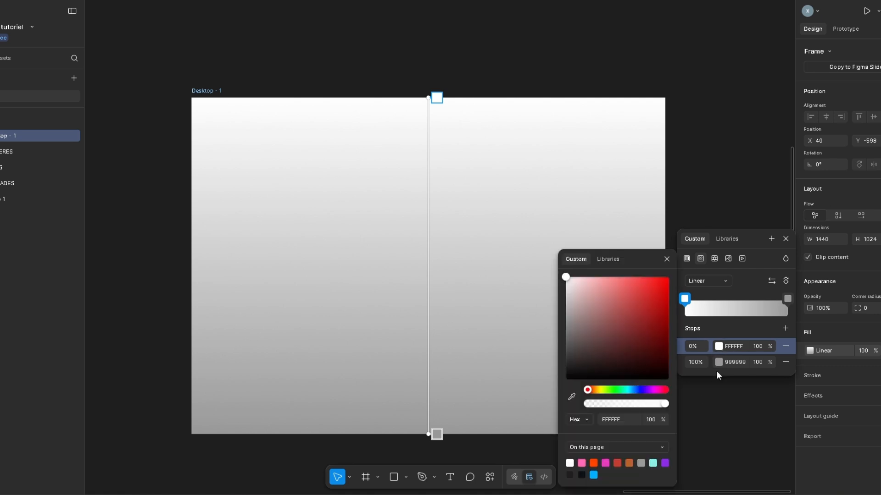
{"action": "left_click", "coordinate": [594, 463]}
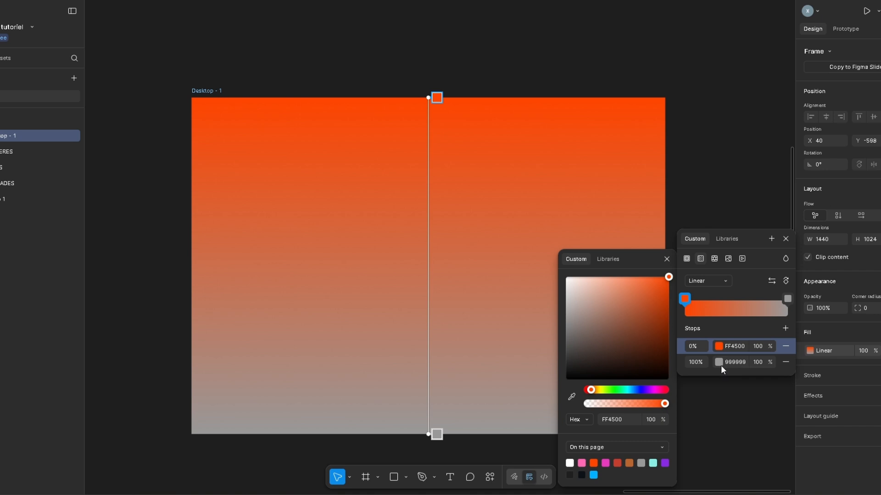
Set the gradient's 100% stop to purple 8A2BE2 and close the fill settings.
{"action": "left_click", "coordinate": [719, 363]}
{"action": "left_click", "coordinate": [665, 462]}
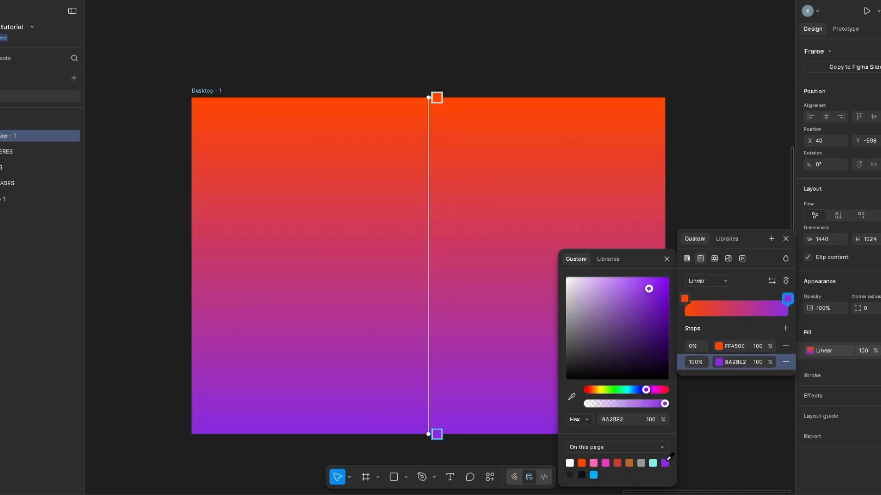
{"action": "left_click", "coordinate": [667, 259]}
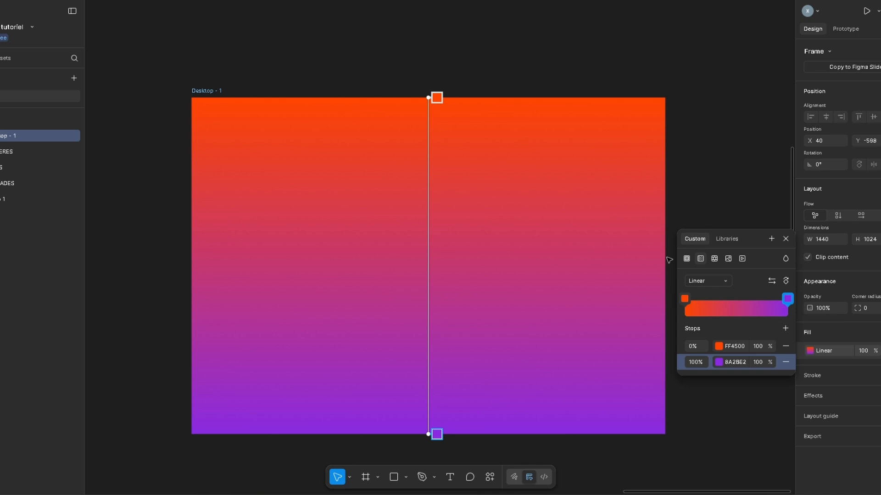
{"action": "left_click", "coordinate": [786, 239]}
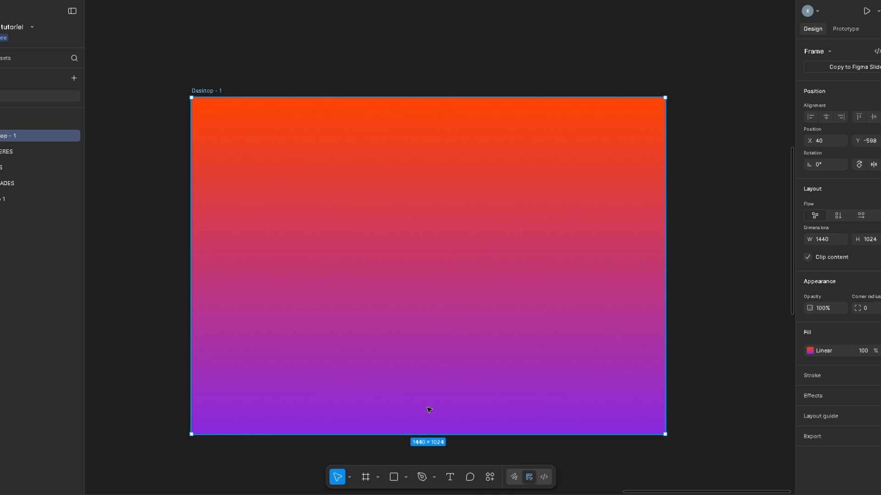
Reorient the frame's gradient diagonally, with the orange end at the upper-left corner and the purple end at the lower-right corner.
{"action": "left_click", "coordinate": [810, 350]}
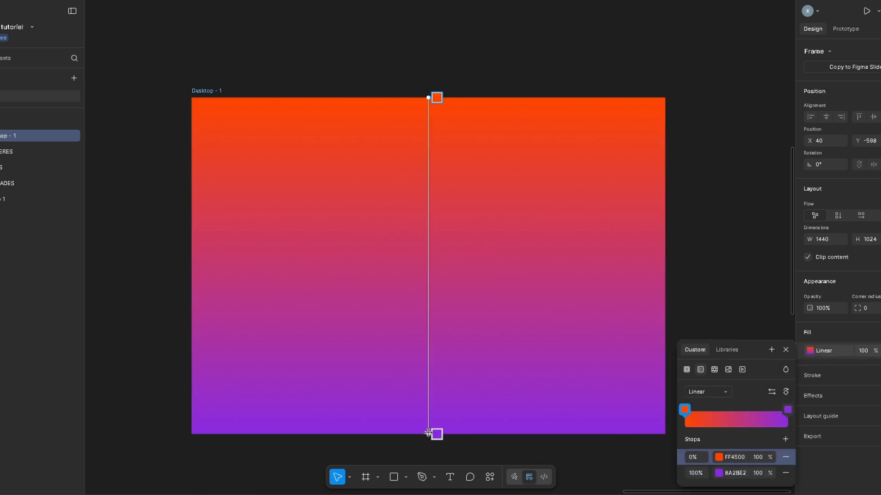
{"action": "left_click_drag", "start_coordinate": [436, 434], "coordinate": [664, 431]}
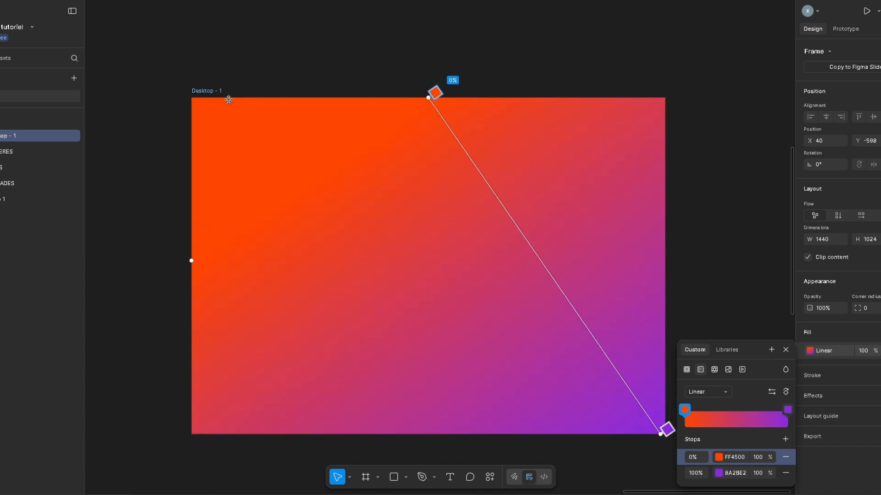
{"action": "left_click_drag", "start_coordinate": [435, 93], "coordinate": [206, 107]}
{"action": "left_click_drag", "start_coordinate": [308, 159], "coordinate": [242, 98]}
{"action": "left_click_drag", "start_coordinate": [571, 346], "coordinate": [486, 307]}
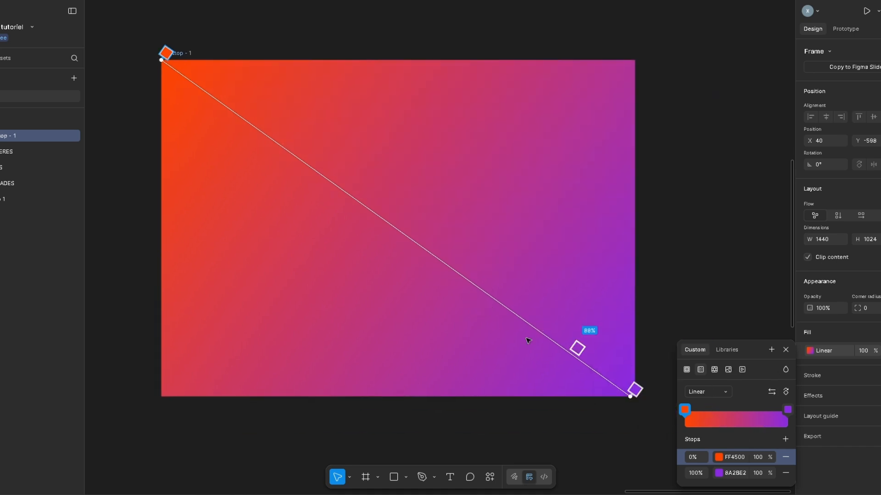
Try moving the purple stop to 90% and the orange stop slightly inward, and return both to the gradient's ends.
{"action": "left_click_drag", "start_coordinate": [635, 390], "coordinate": [584, 357]}
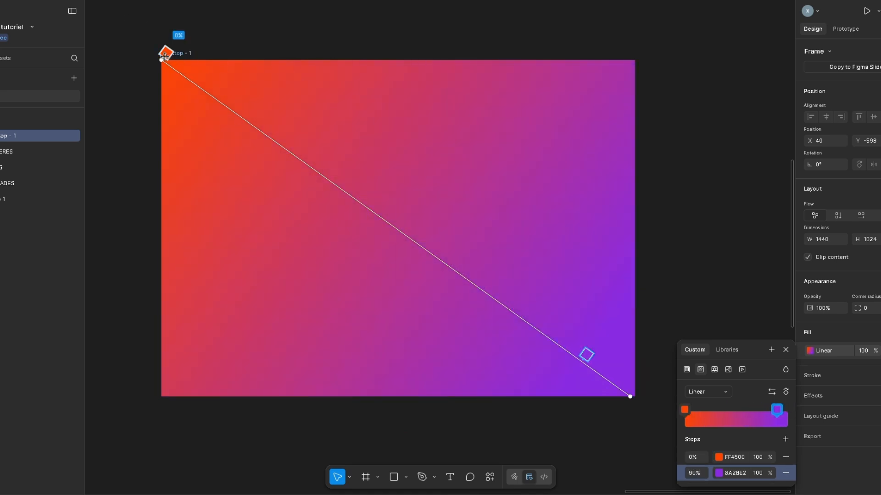
{"action": "mouse_move", "coordinate": [166, 53]}
{"action": "left_mouse_down"}
{"action": "mouse_move", "coordinate": [299, 183]}
{"action": "mouse_move", "coordinate": [256, 128]}
{"action": "mouse_move", "coordinate": [165, 54]}
{"action": "left_mouse_up"}
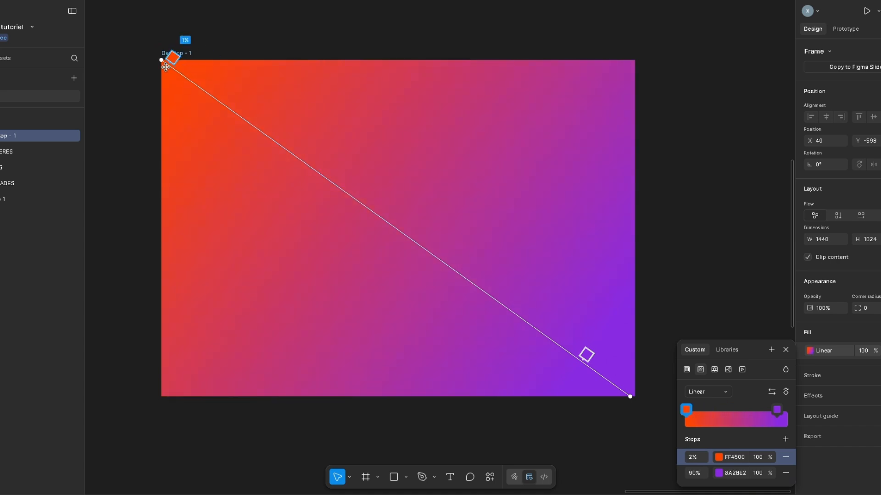
{"action": "left_click_drag", "start_coordinate": [587, 355], "coordinate": [634, 389]}
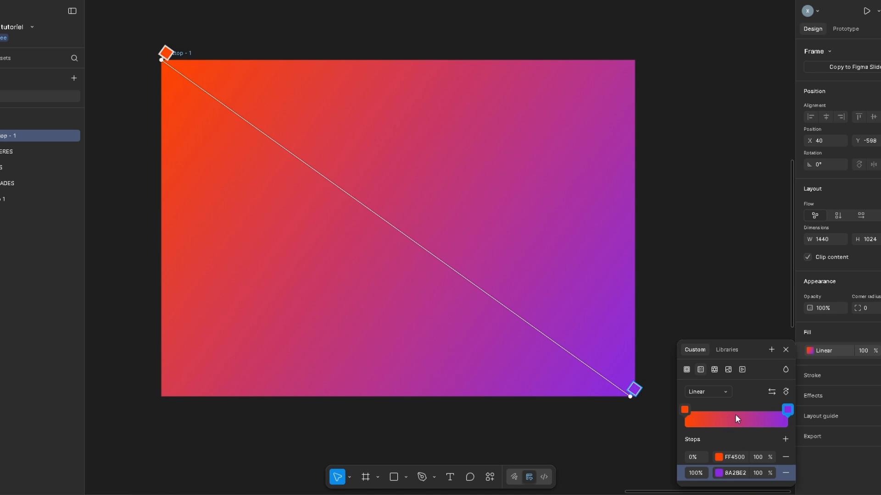
Add a colour stop near the middle of the gradient at about 49% and delete the extra stop beside it.
{"action": "left_click", "coordinate": [736, 419]}
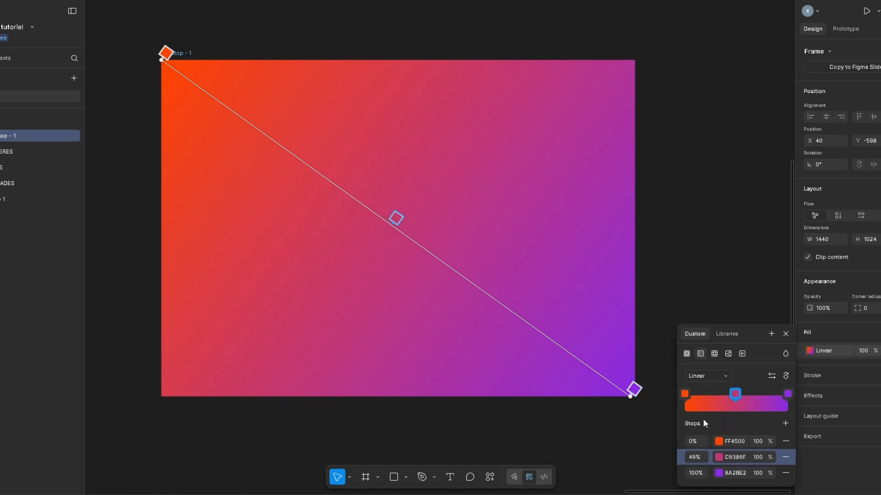
{"action": "left_click", "coordinate": [727, 401]}
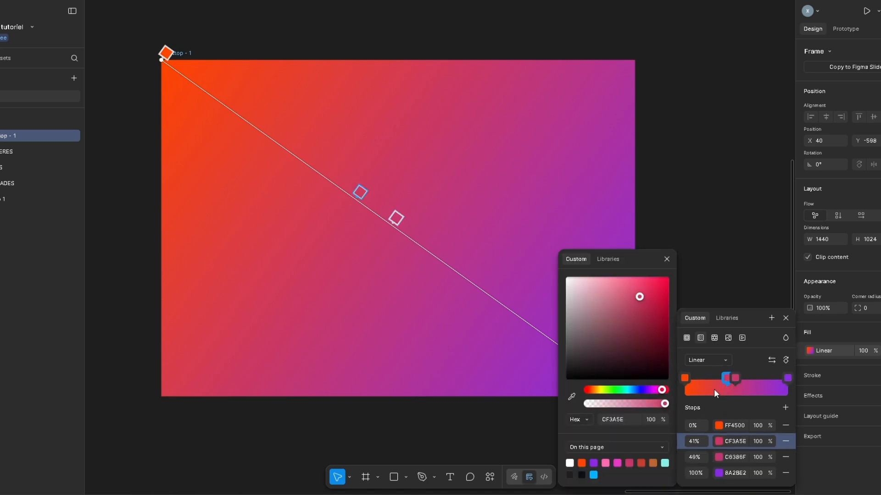
{"action": "left_click", "coordinate": [666, 259]}
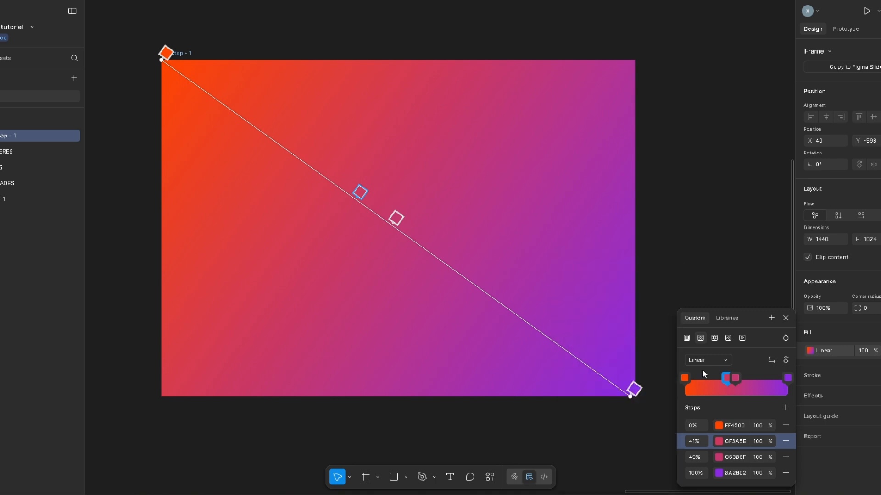
{"action": "key", "text": "Delete"}
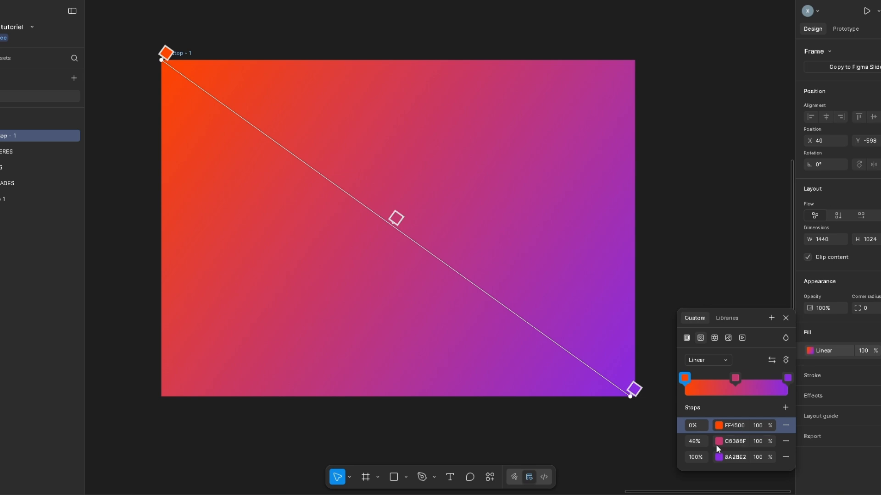
Set the middle gradient stop's position to 50% and its colour to blue 00B2FF.
{"action": "left_click", "coordinate": [694, 441]}
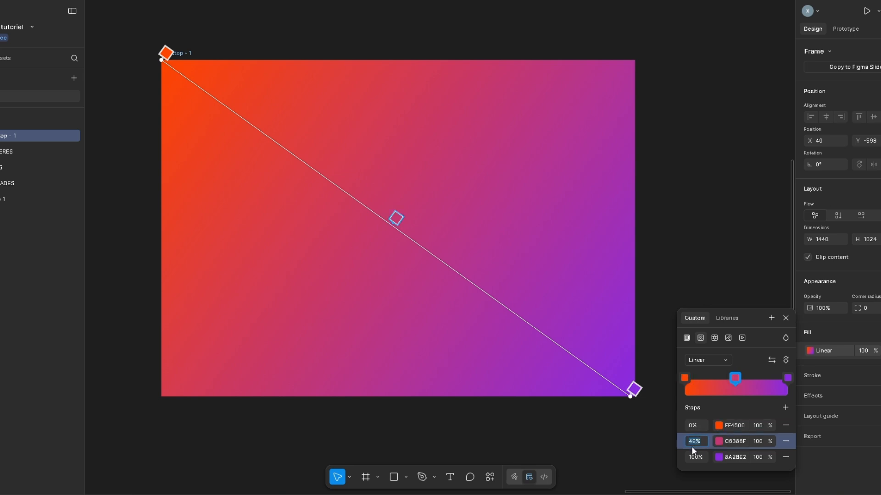
{"action": "type", "text": "50"}
{"action": "key", "text": "Return"}
{"action": "left_click", "coordinate": [719, 441]}
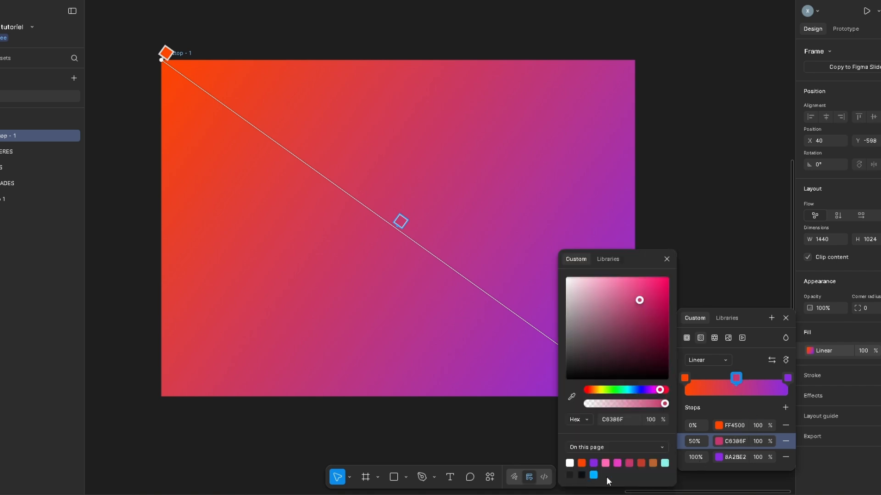
{"action": "left_click", "coordinate": [597, 475]}
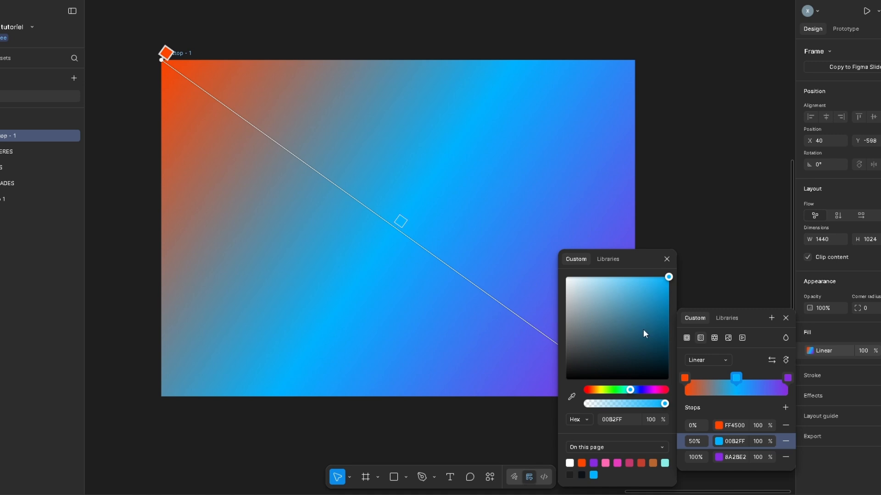
{"action": "left_click", "coordinate": [667, 259]}
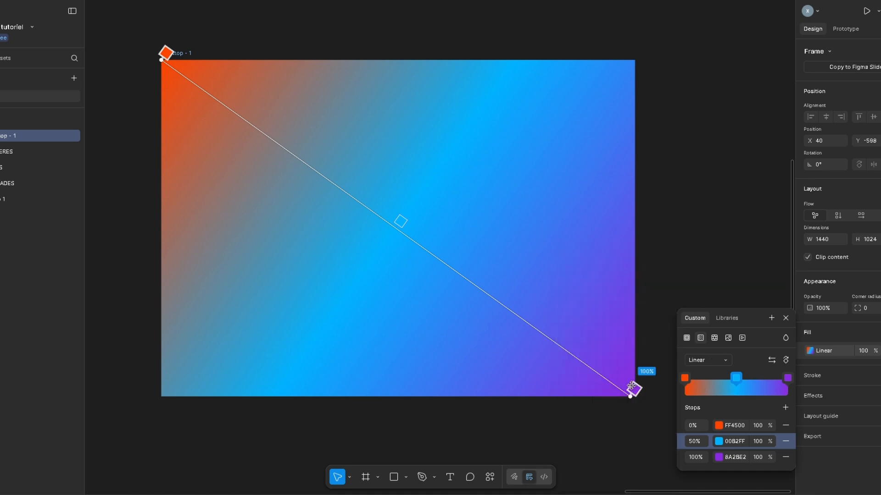
Move the orange stop inward to about 21% and the purple stop to about 73%, and close the fill settings.
{"action": "left_click_drag", "start_coordinate": [630, 397], "coordinate": [512, 289]}
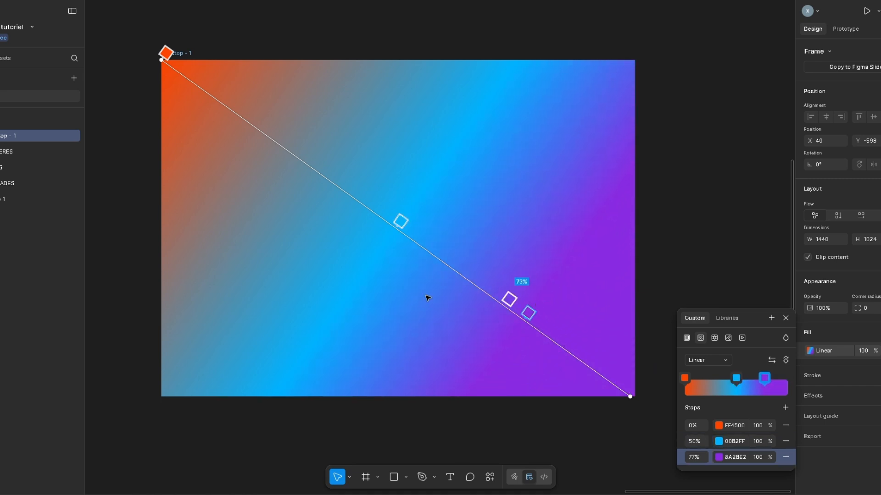
{"action": "left_click_drag", "start_coordinate": [166, 53], "coordinate": [268, 125]}
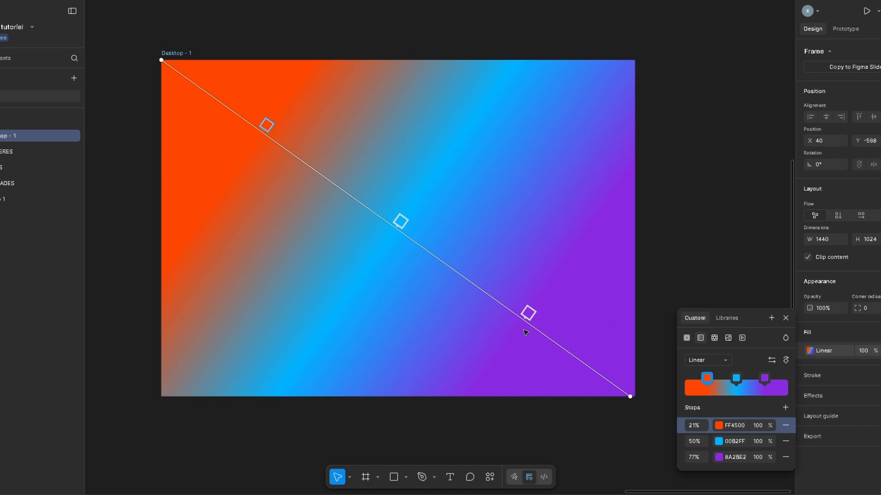
{"action": "left_click_drag", "start_coordinate": [528, 312], "coordinate": [506, 297]}
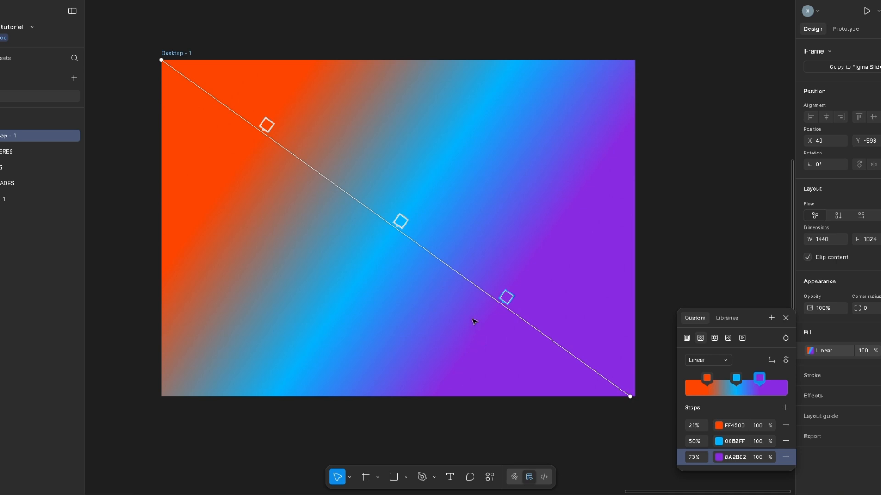
{"action": "scroll", "coordinate": [475, 316], "scroll_direction": "down", "scroll_amount": 1}
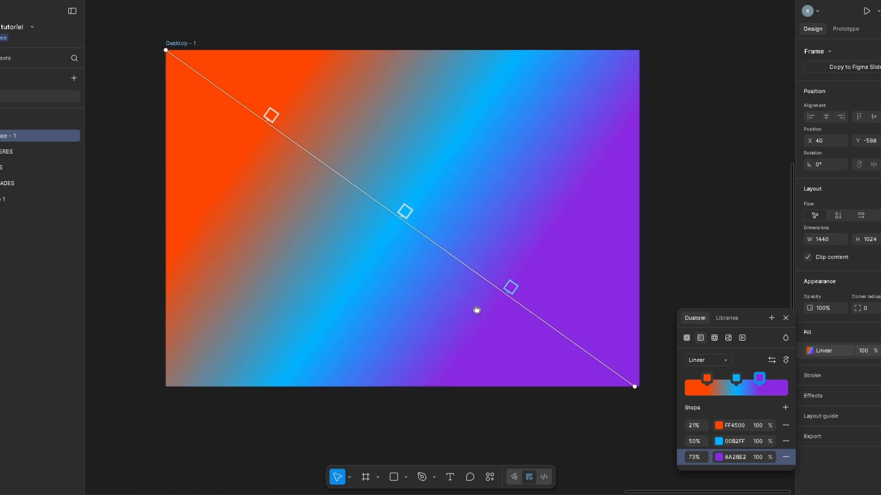
{"action": "left_click", "coordinate": [785, 318]}
Add a 1440 × 1024 desktop frame below the gradient frame and align it under that frame at X 40, about Y 813.
{"action": "scroll", "coordinate": [614, 256], "scroll_direction": "down", "scroll_amount": 5}
{"action": "left_click_drag", "start_coordinate": [611, 258], "coordinate": [539, 260]}
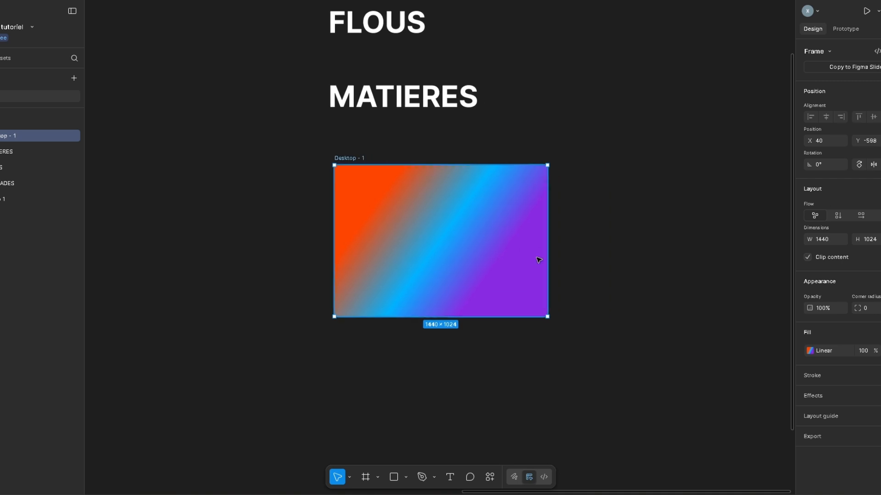
{"action": "scroll", "coordinate": [526, 262], "scroll_direction": "down", "scroll_amount": 4}
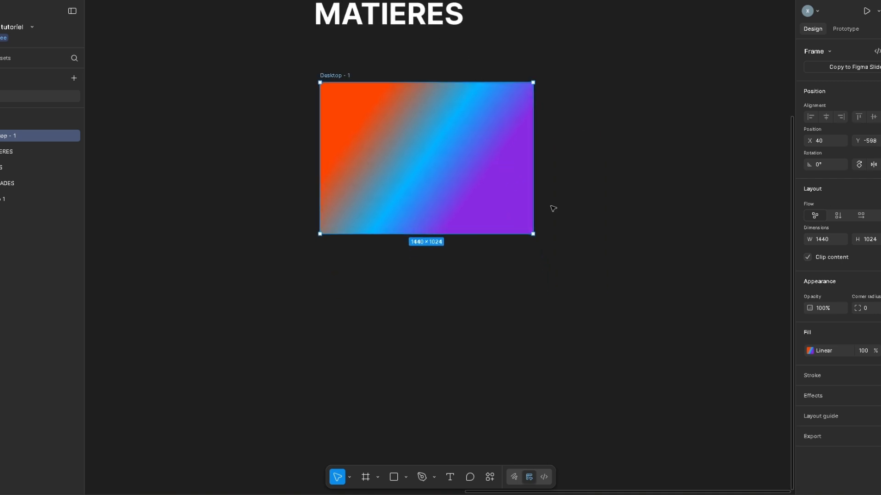
{"action": "scroll", "coordinate": [487, 270], "scroll_direction": "down", "scroll_amount": 5}
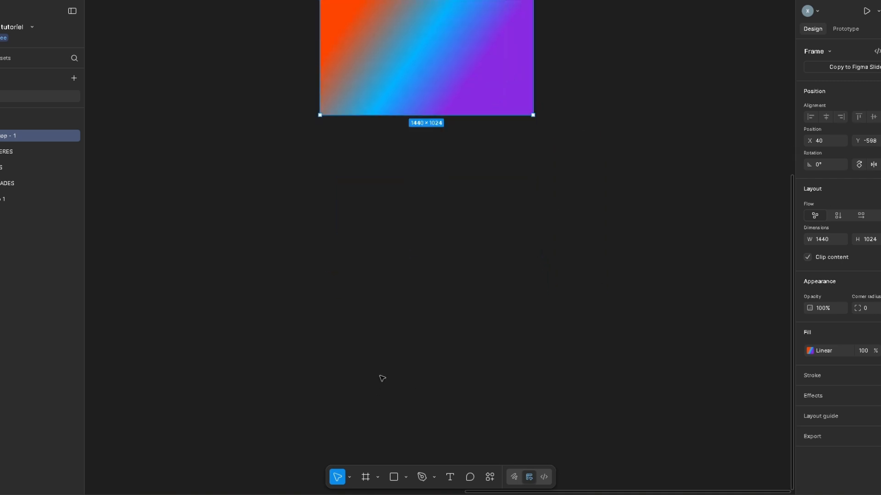
{"action": "key", "text": "f"}
{"action": "left_click", "coordinate": [821, 164]}
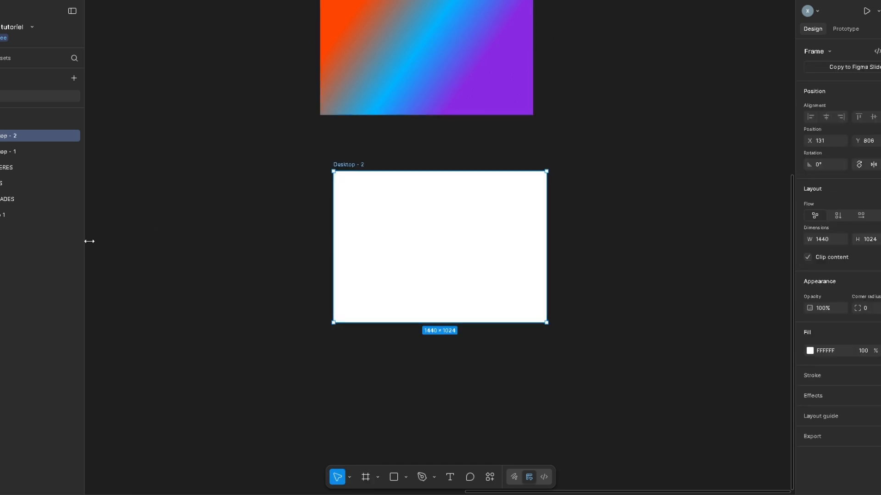
{"action": "mouse_move", "coordinate": [376, 261]}
{"action": "left_mouse_down"}
{"action": "mouse_move", "coordinate": [348, 254]}
{"action": "mouse_move", "coordinate": [365, 261]}
{"action": "left_mouse_up"}
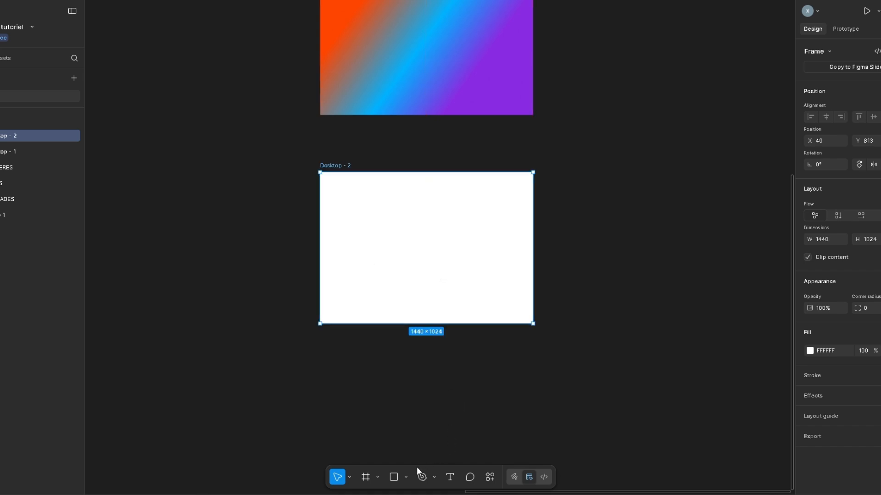
Draw an ellipse about 1386 × 865 overlapping the lower-left corner of the Desktop - 2 frame.
{"action": "left_click", "coordinate": [406, 477]}
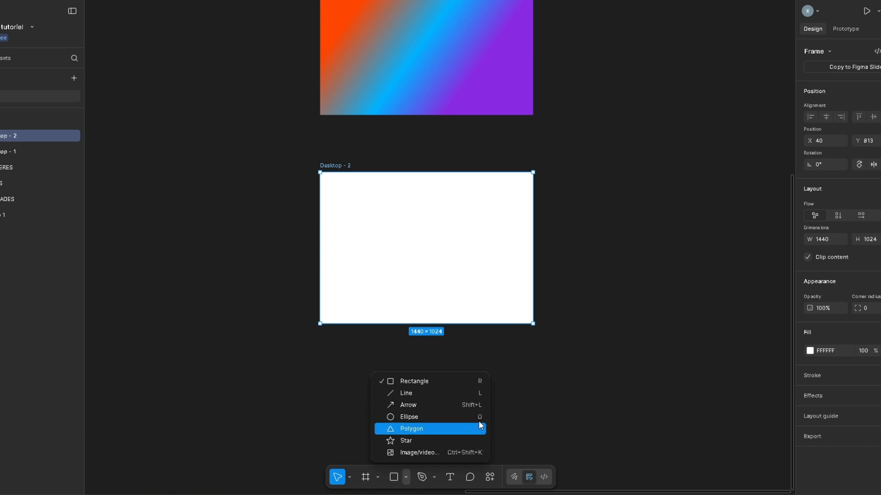
{"action": "left_click", "coordinate": [411, 415]}
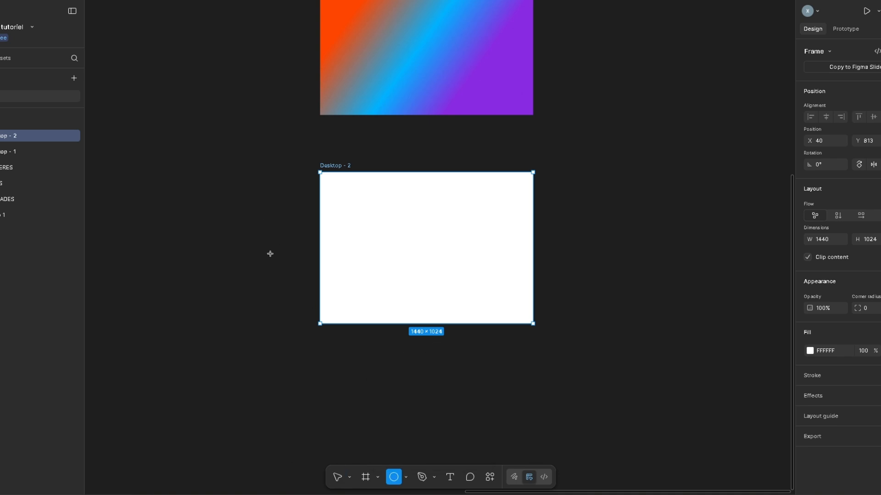
{"action": "left_click_drag", "start_coordinate": [270, 257], "coordinate": [474, 385]}
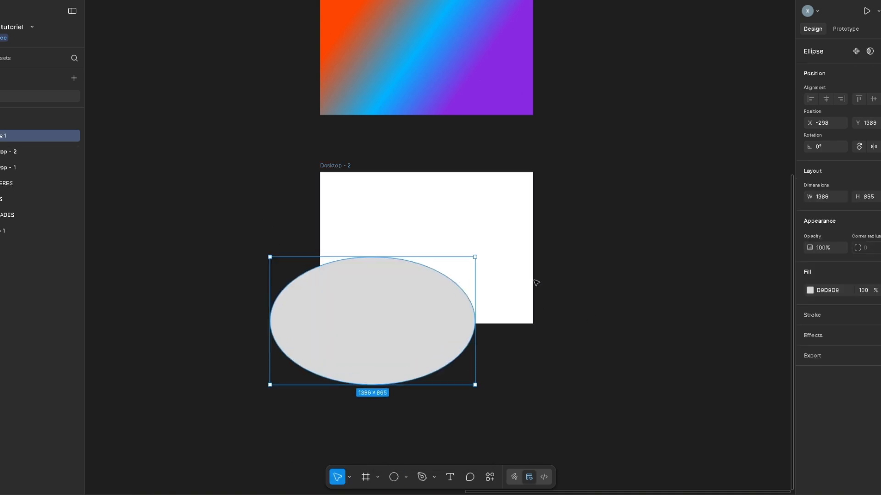
Draw an ellipse about 968 × 612 over the Desktop - 2 frame's upper-right corner and another about 1146 × 649 over its upper-left corner.
{"action": "key", "text": "e"}
{"action": "left_click_drag", "start_coordinate": [454, 157], "coordinate": [598, 247]}
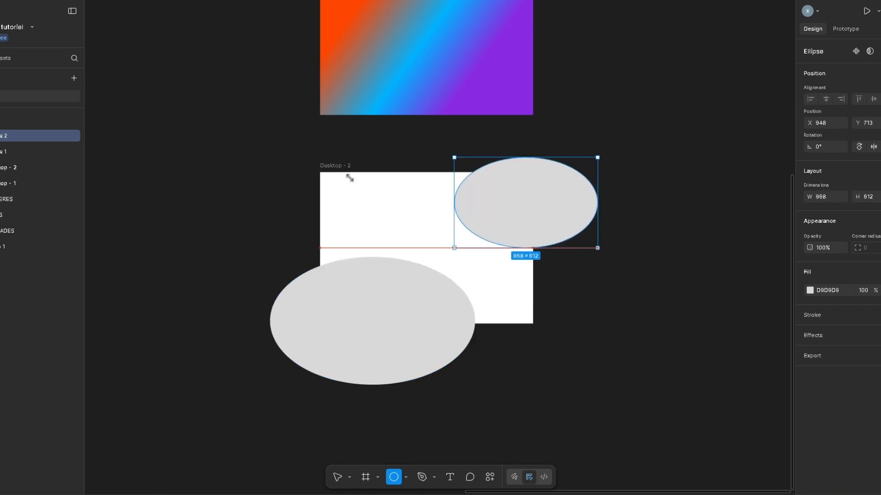
{"action": "key", "text": "e"}
{"action": "left_click_drag", "start_coordinate": [253, 148], "coordinate": [423, 244]}
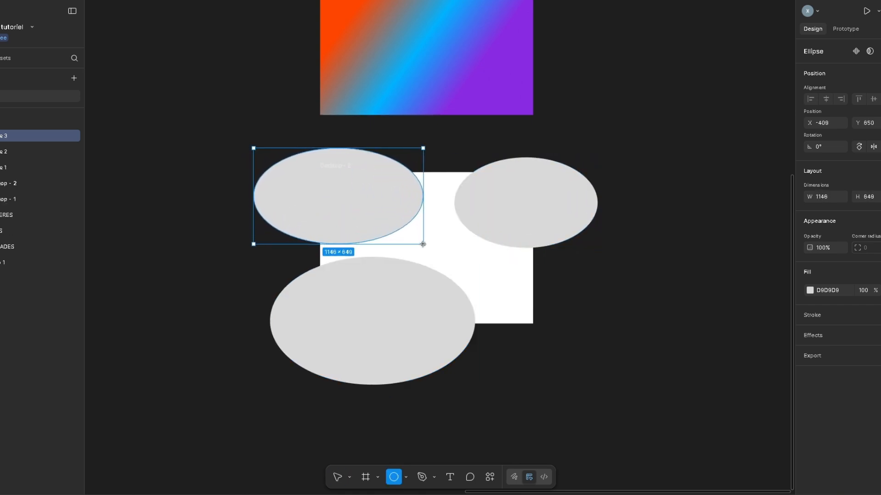
{"action": "left_click", "coordinate": [372, 369]}
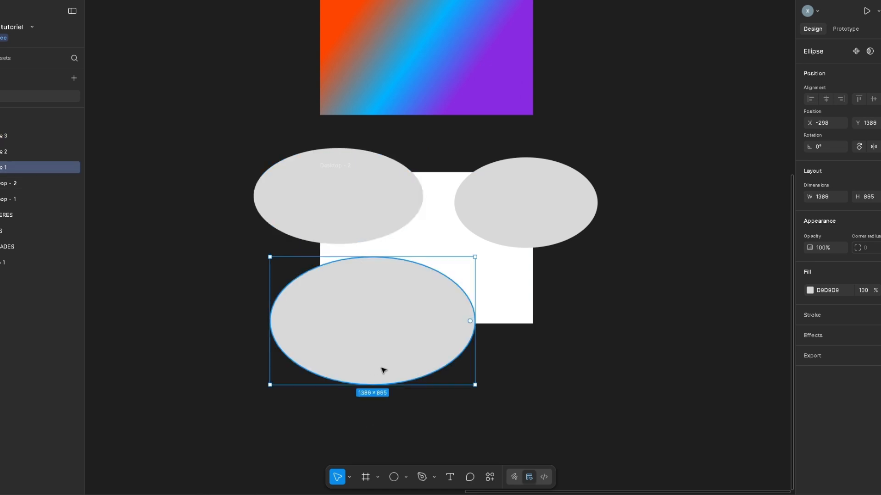
{"action": "left_click", "coordinate": [810, 290]}
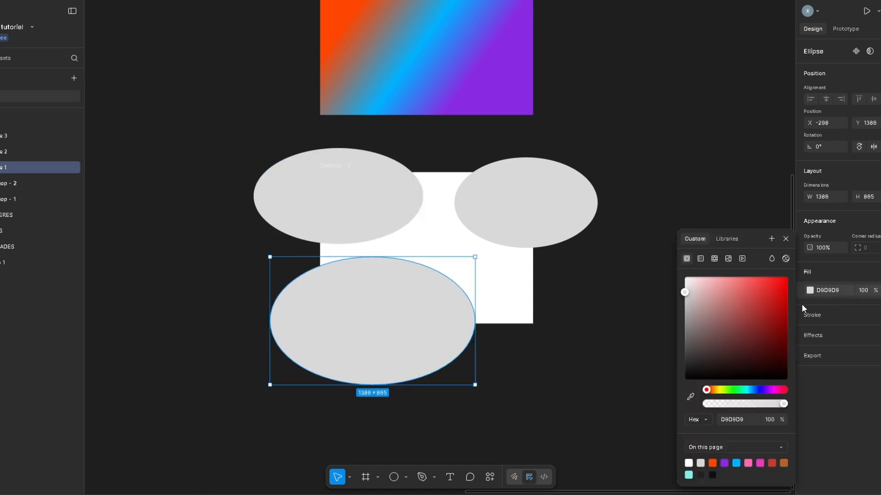
{"action": "left_click", "coordinate": [701, 259]}
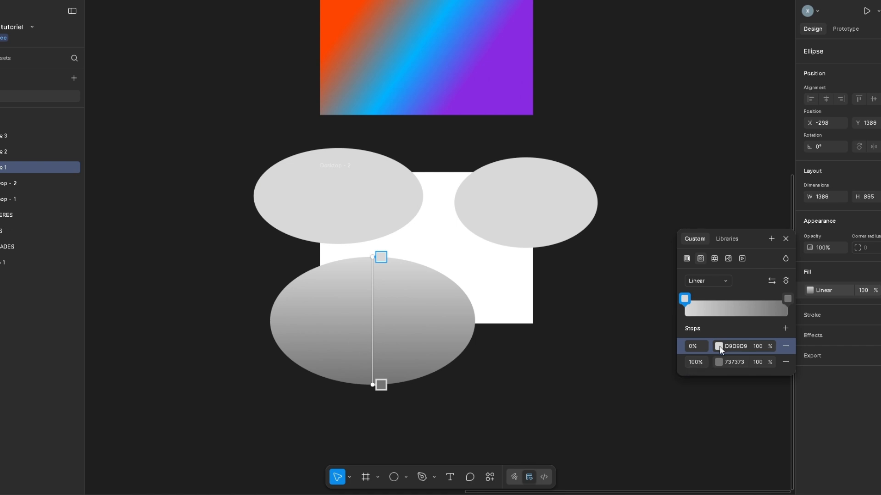
{"action": "left_click", "coordinate": [786, 239]}
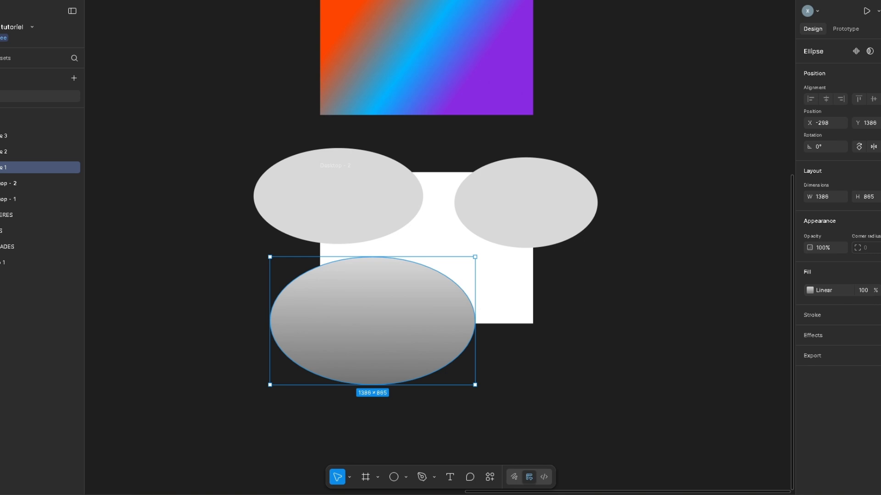
{"action": "left_click", "coordinate": [877, 290]}
{"action": "left_click", "coordinate": [604, 362]}
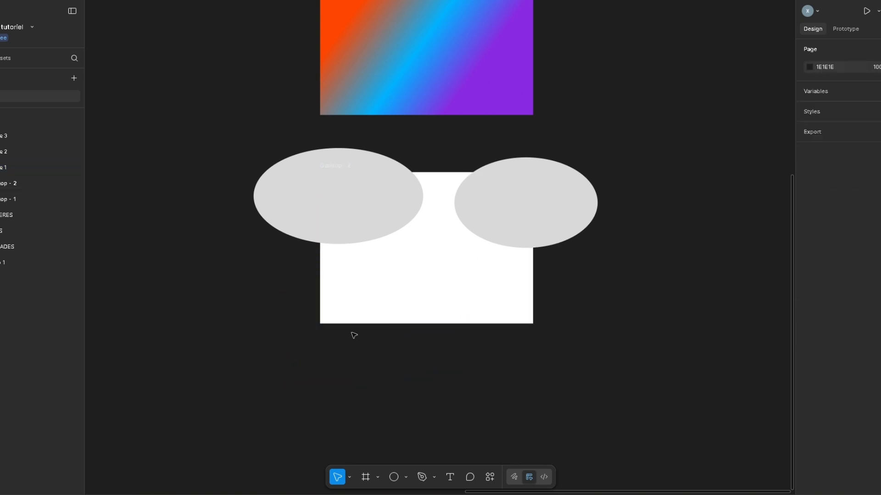
{"action": "left_click", "coordinate": [360, 305]}
{"action": "key", "text": "Escape"}
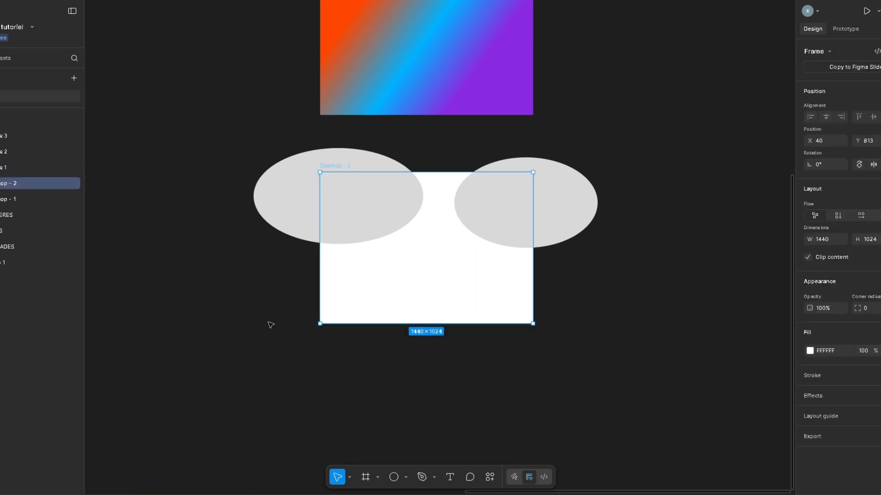
{"action": "key", "text": "Escape"}
Fill the lower-left ellipse with purple 8A2BE2 and the upper-left ellipse with orange FF4500.
{"action": "left_click", "coordinate": [458, 343]}
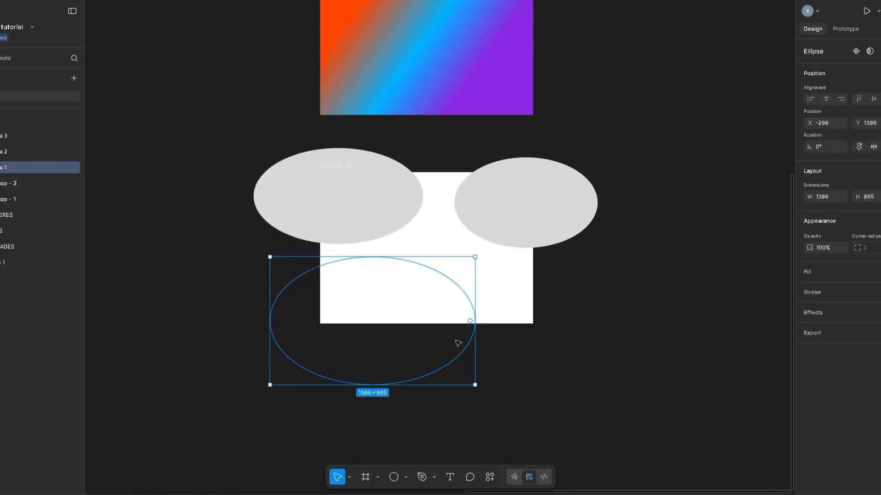
{"action": "left_click", "coordinate": [808, 289]}
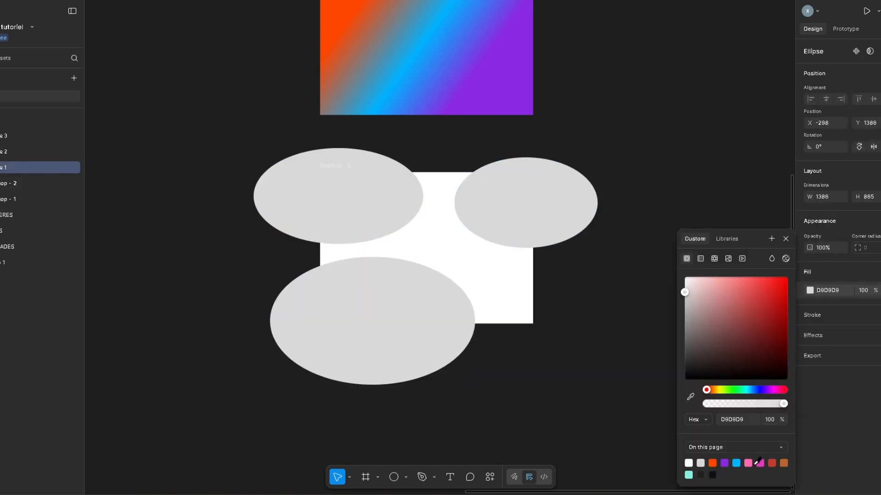
{"action": "left_click", "coordinate": [724, 463]}
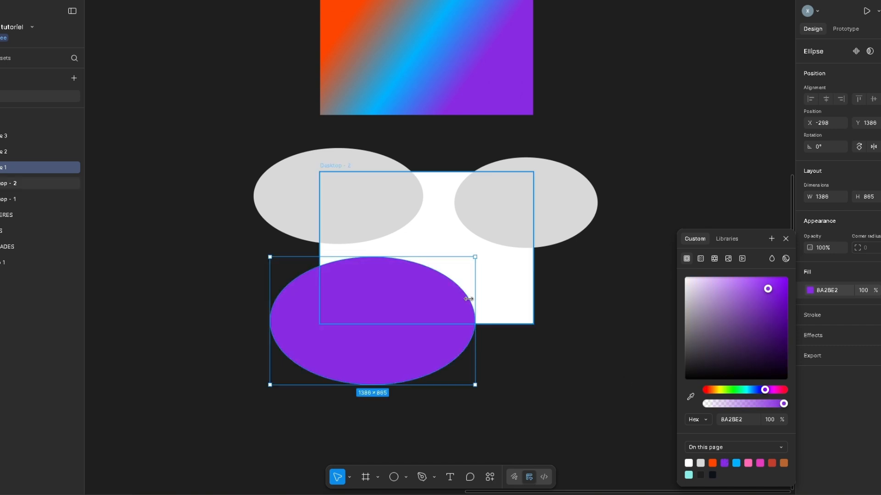
{"action": "left_click", "coordinate": [346, 195]}
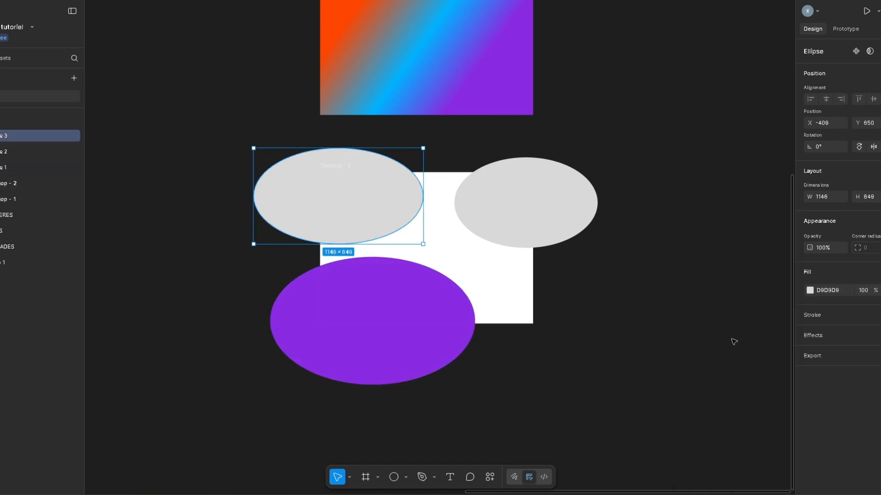
{"action": "left_click", "coordinate": [810, 290]}
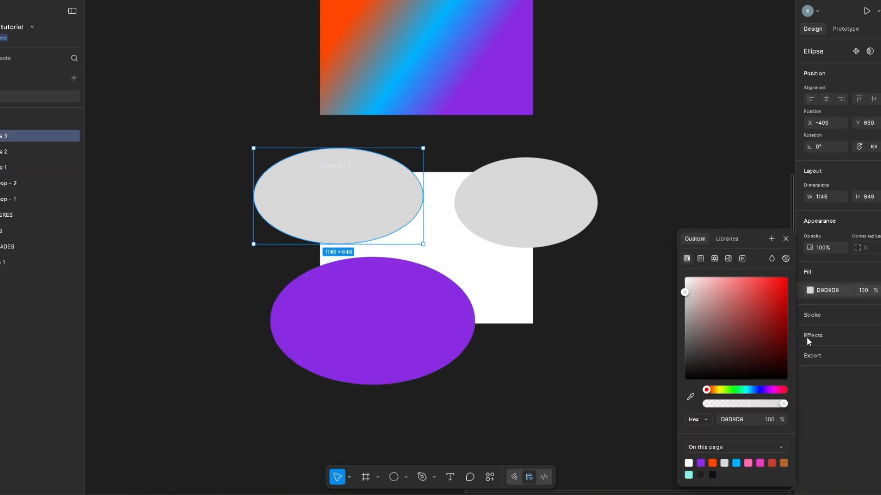
{"action": "left_click", "coordinate": [712, 464]}
Fill the upper-right ellipse with blue 00B2FF and move it down to align with the frame's top edge at X 955, Y 813.
{"action": "left_click", "coordinate": [590, 204]}
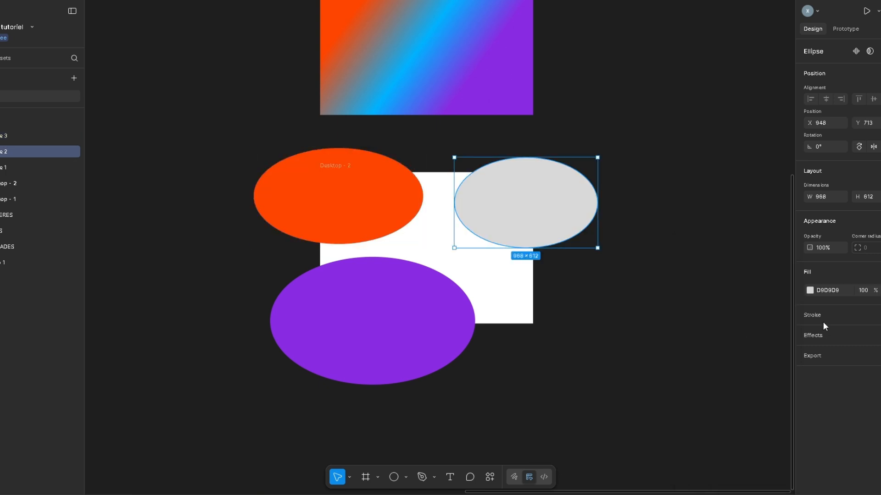
{"action": "left_click", "coordinate": [808, 290]}
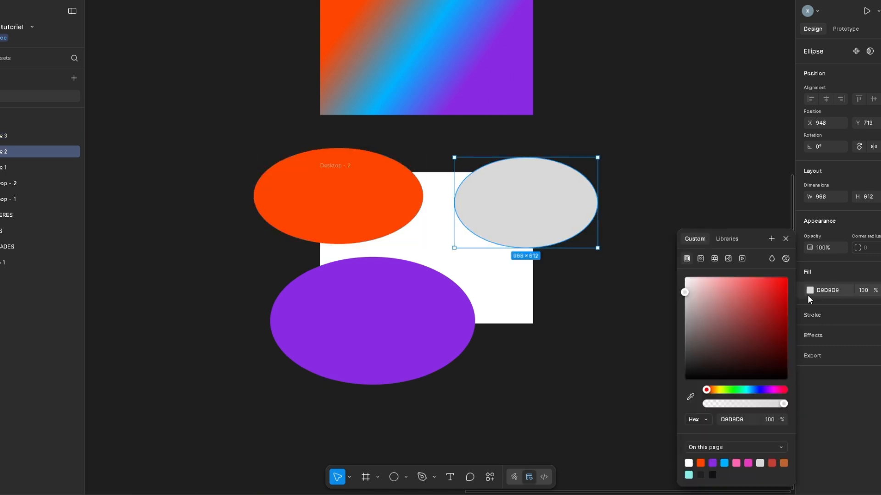
{"action": "left_click", "coordinate": [724, 463]}
{"action": "left_click_drag", "start_coordinate": [553, 228], "coordinate": [555, 240]}
{"action": "left_click", "coordinate": [652, 336]}
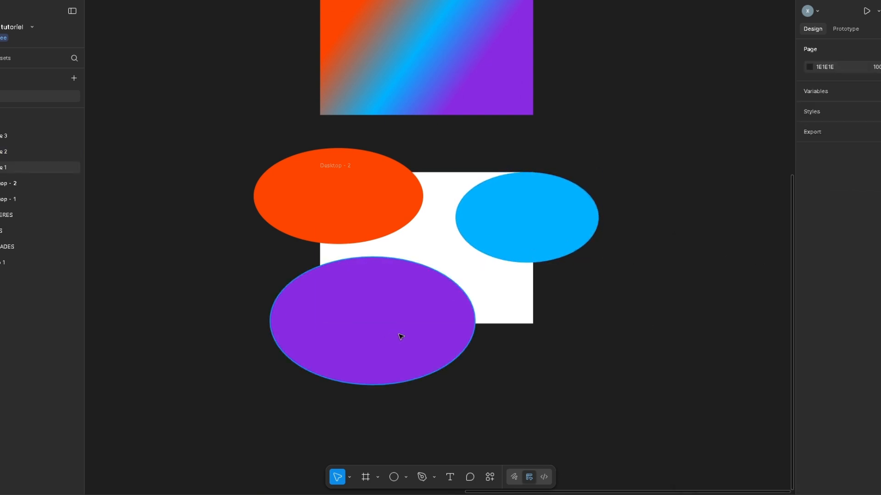
Change the purple ellipse's fill to a linear gradient and set its 100% stop to dark purple 1C0730.
{"action": "left_click", "coordinate": [360, 346]}
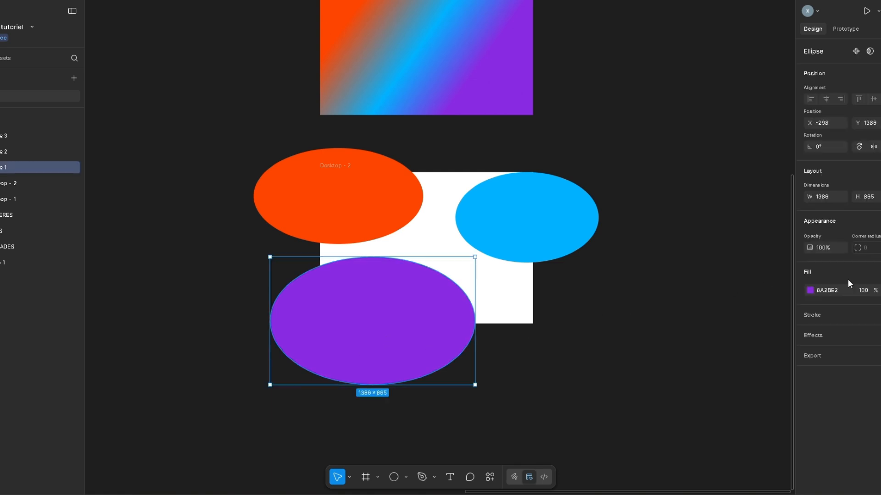
{"action": "left_click", "coordinate": [809, 290]}
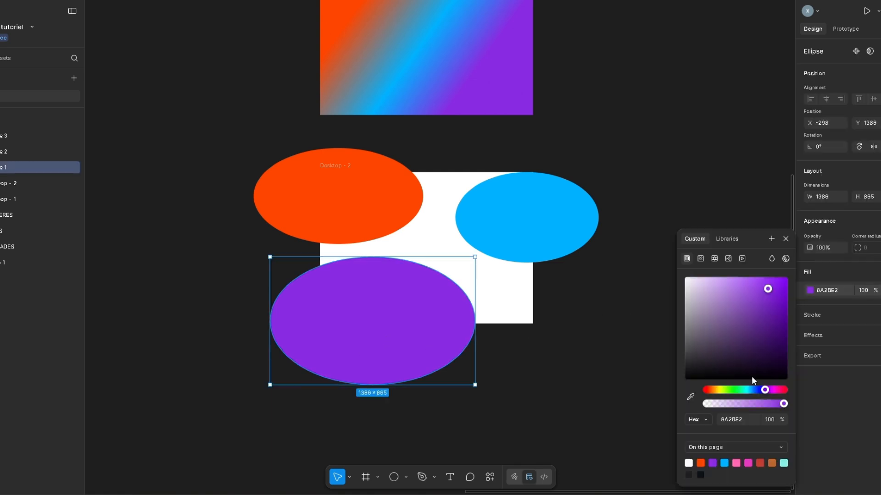
{"action": "left_click", "coordinate": [701, 258]}
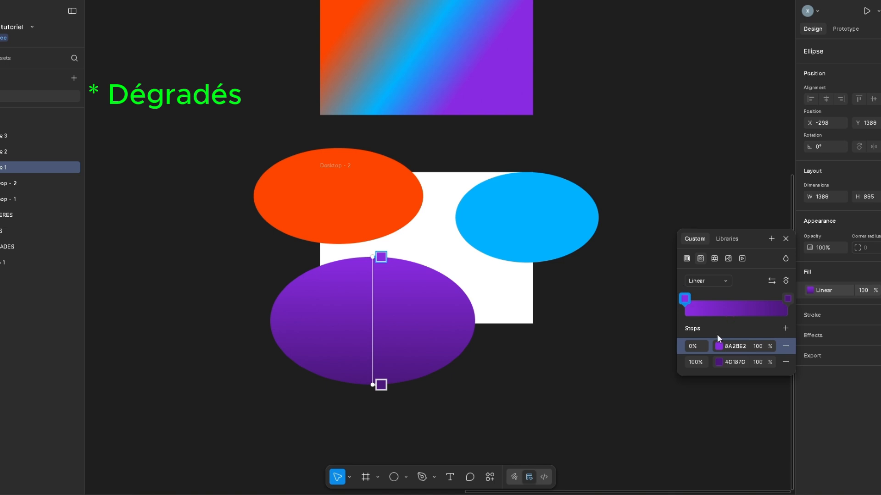
{"action": "left_click", "coordinate": [719, 361]}
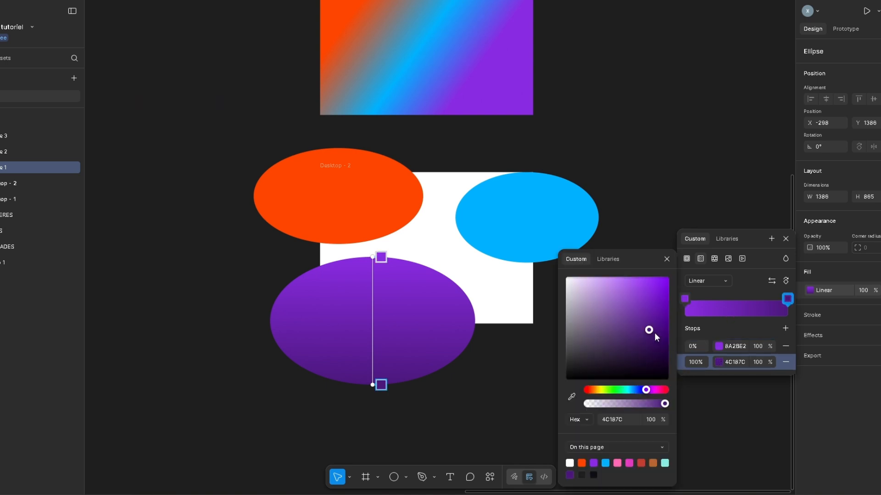
{"action": "left_click_drag", "start_coordinate": [655, 334], "coordinate": [655, 367]}
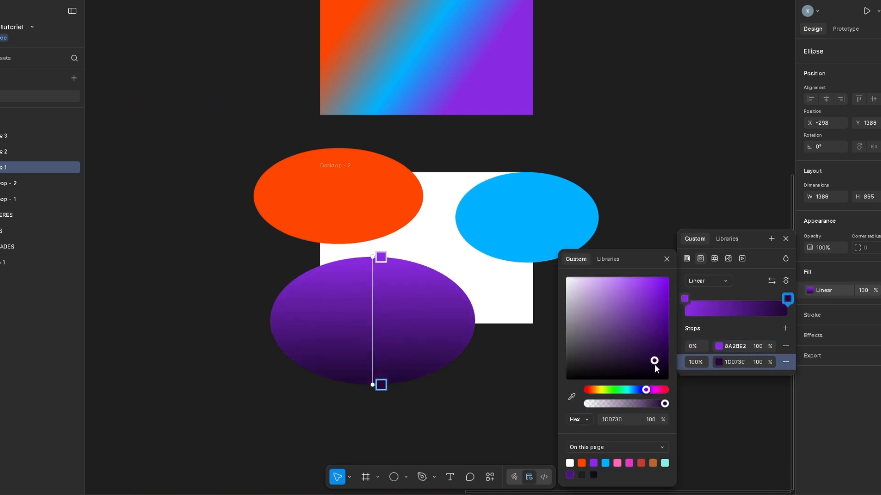
Rotate the purple gradient to run horizontally, with the dark end at the ellipse's left edge and the bright end at its right edge.
{"action": "left_click_drag", "start_coordinate": [381, 385], "coordinate": [320, 374]}
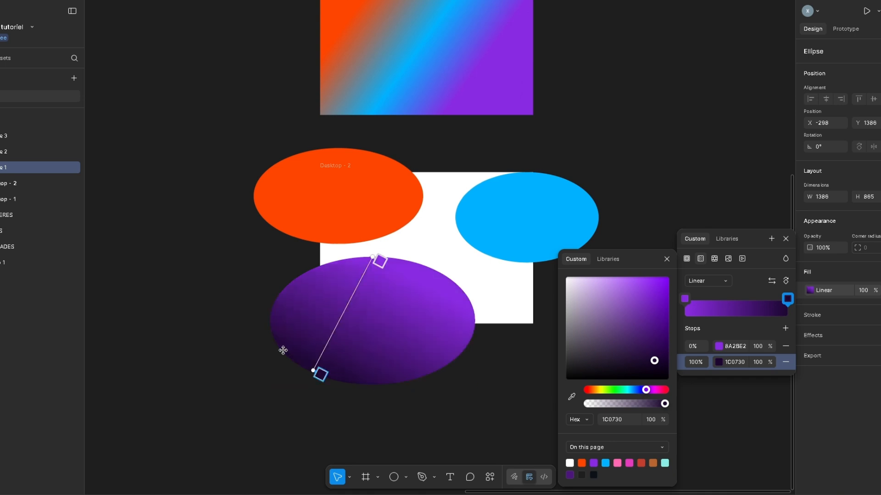
{"action": "left_click_drag", "start_coordinate": [283, 351], "coordinate": [274, 327]}
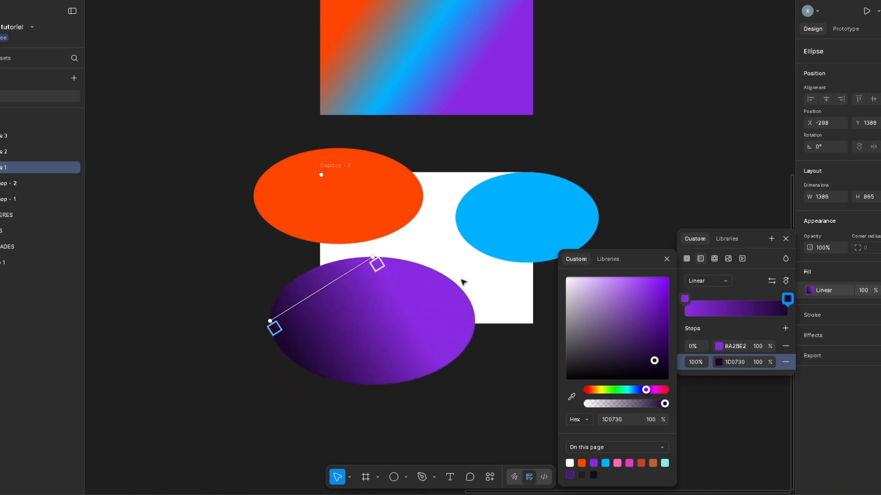
{"action": "left_click_drag", "start_coordinate": [373, 257], "coordinate": [475, 320]}
{"action": "key", "text": "Escape"}
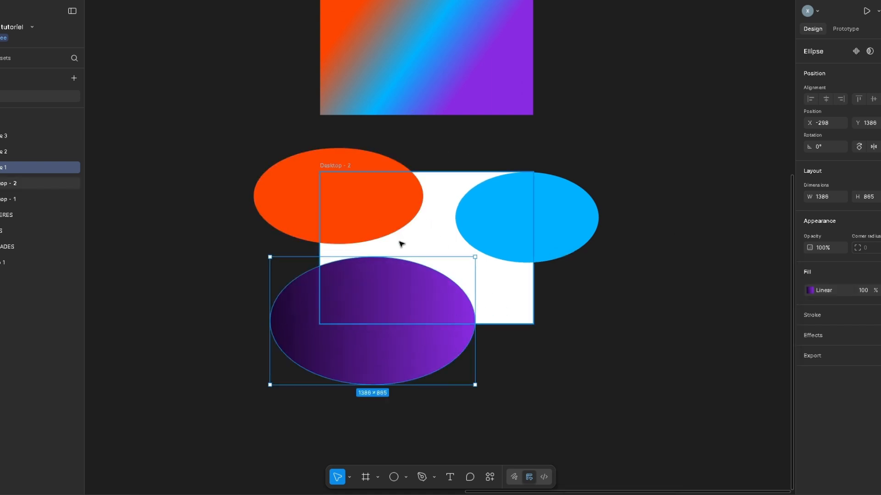
Give the orange ellipse a linear gradient from FF4500 at its upper-left edge to 992900 at its lower-right edge.
{"action": "left_click", "coordinate": [338, 202]}
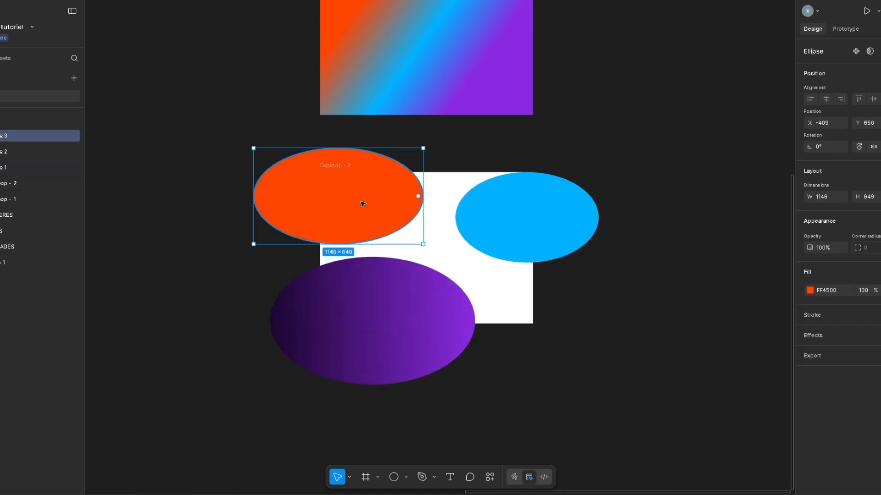
{"action": "left_click", "coordinate": [810, 290]}
{"action": "left_click", "coordinate": [700, 258]}
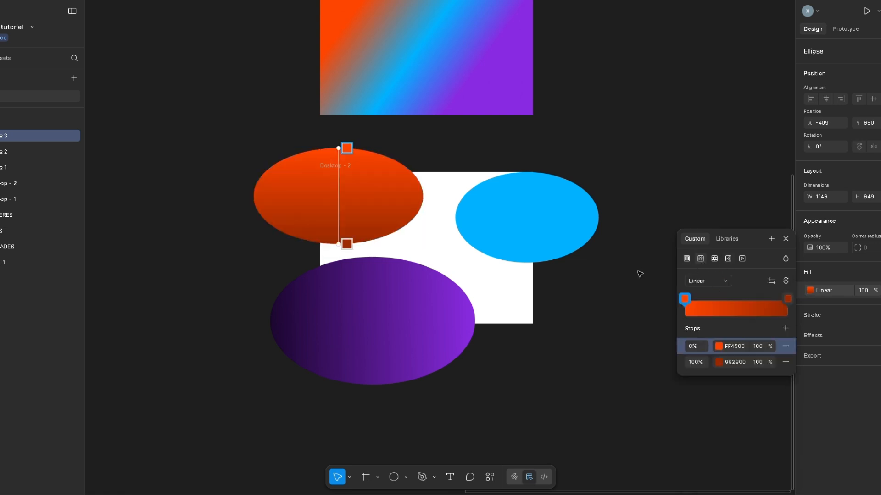
{"action": "left_click_drag", "start_coordinate": [346, 243], "coordinate": [408, 230]}
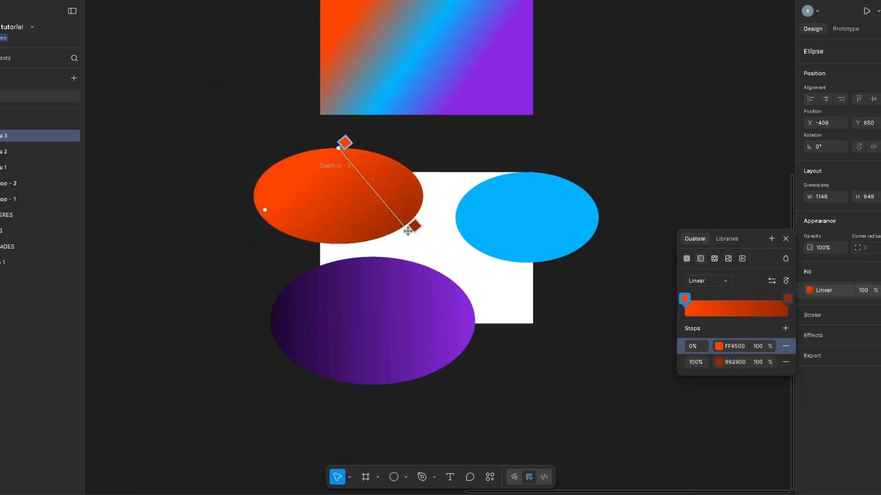
{"action": "left_click_drag", "start_coordinate": [345, 143], "coordinate": [273, 178]}
Give the blue ellipse a linear gradient from 00B2FF at its left edge to 006B99 near its upper-right edge.
{"action": "left_click", "coordinate": [558, 215]}
{"action": "left_click", "coordinate": [554, 239]}
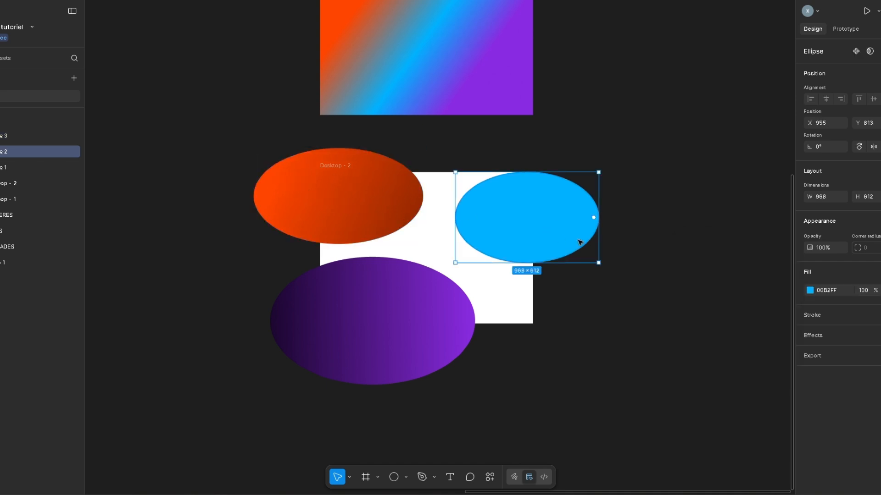
{"action": "left_click", "coordinate": [810, 290]}
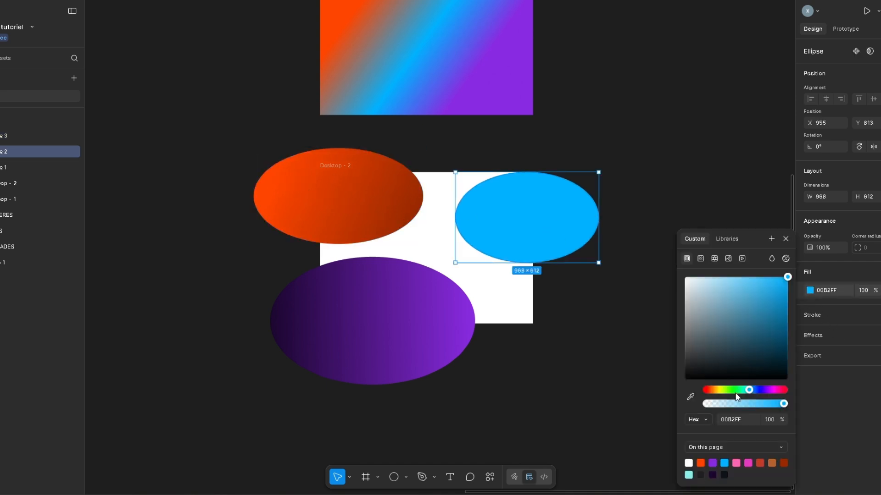
{"action": "left_click", "coordinate": [700, 258]}
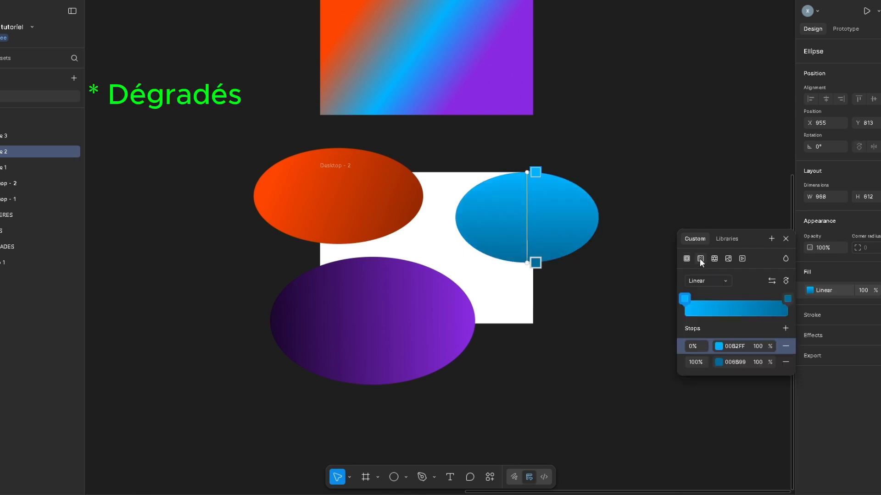
{"action": "left_click_drag", "start_coordinate": [539, 263], "coordinate": [590, 194]}
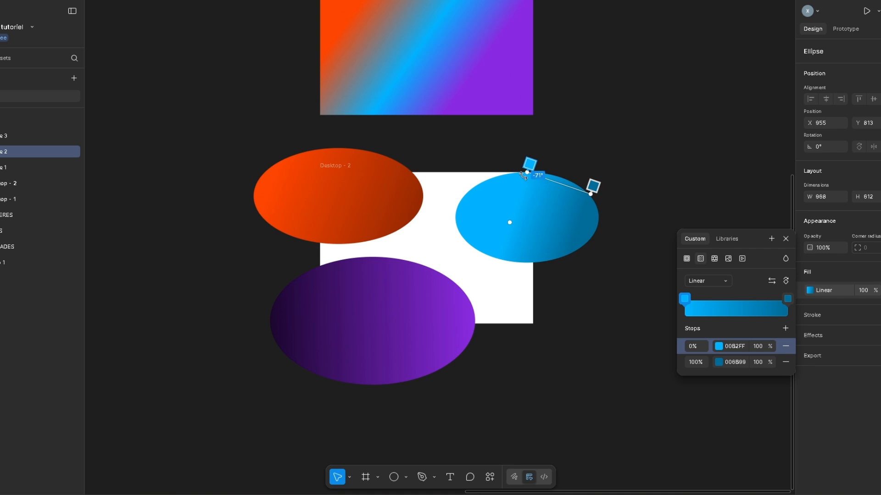
{"action": "left_click_drag", "start_coordinate": [529, 164], "coordinate": [459, 228]}
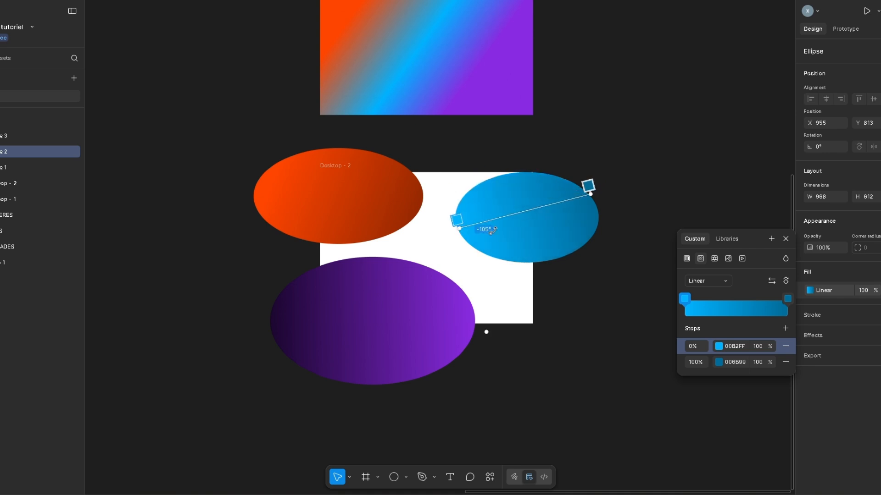
{"action": "left_click_drag", "start_coordinate": [591, 195], "coordinate": [583, 195]}
Darken the blue gradient's 100% stop to a near-black blue and close the fill settings.
{"action": "left_click", "coordinate": [719, 362]}
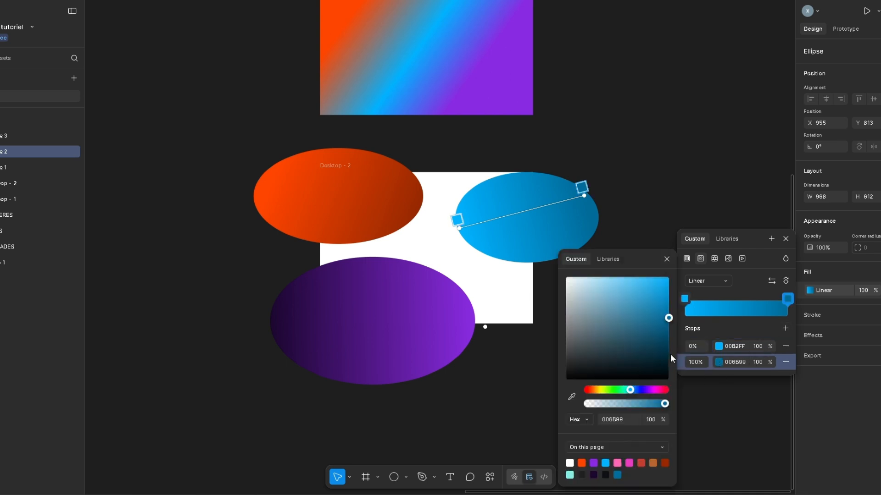
{"action": "left_click_drag", "start_coordinate": [668, 317], "coordinate": [657, 351]}
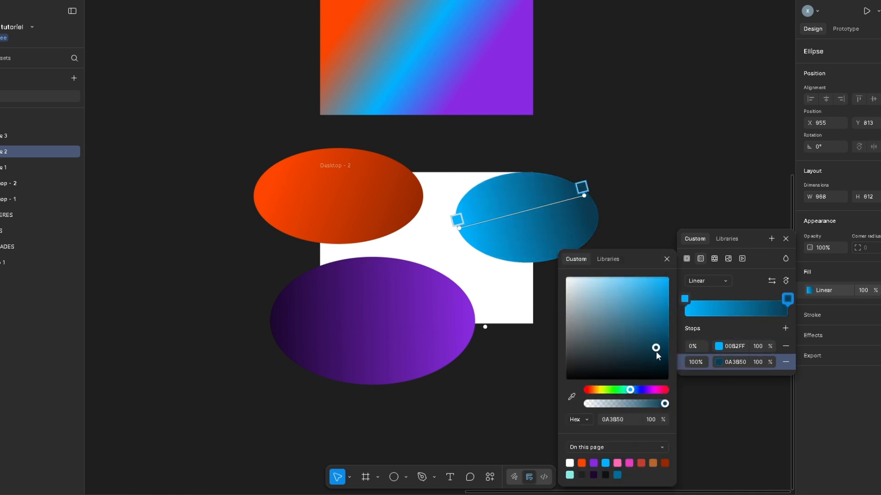
{"action": "key", "text": "Escape"}
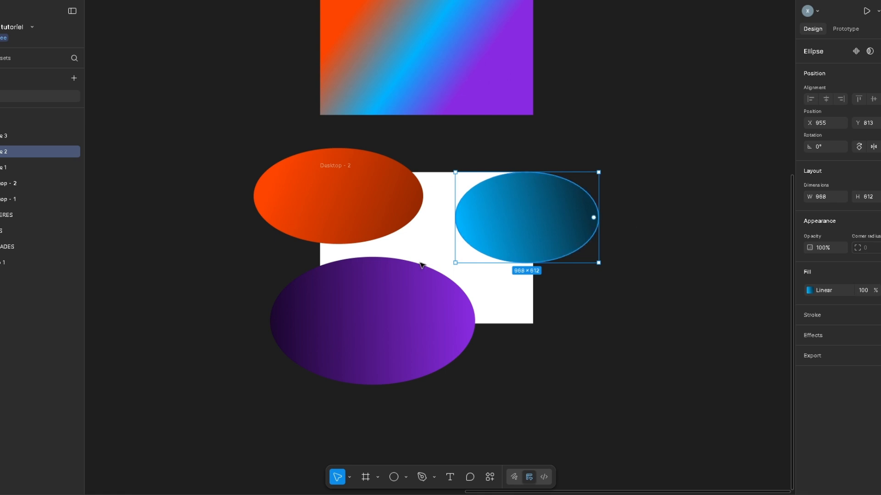
Change the second desktop frame's background fill to BA652F.
{"action": "left_click", "coordinate": [439, 249]}
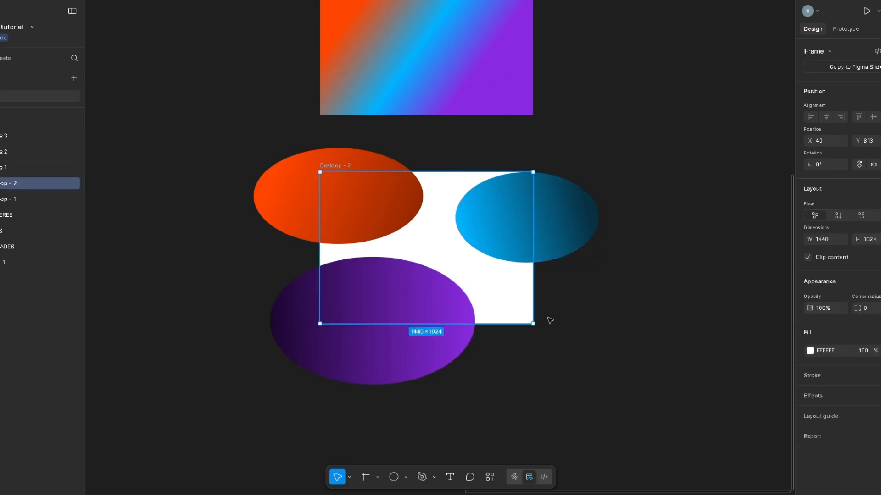
{"action": "left_click", "coordinate": [805, 356]}
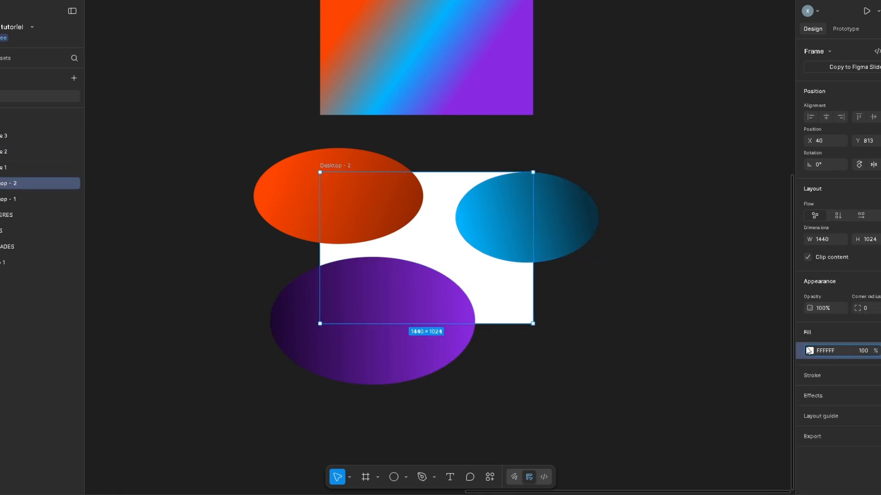
{"action": "left_click", "coordinate": [810, 352]}
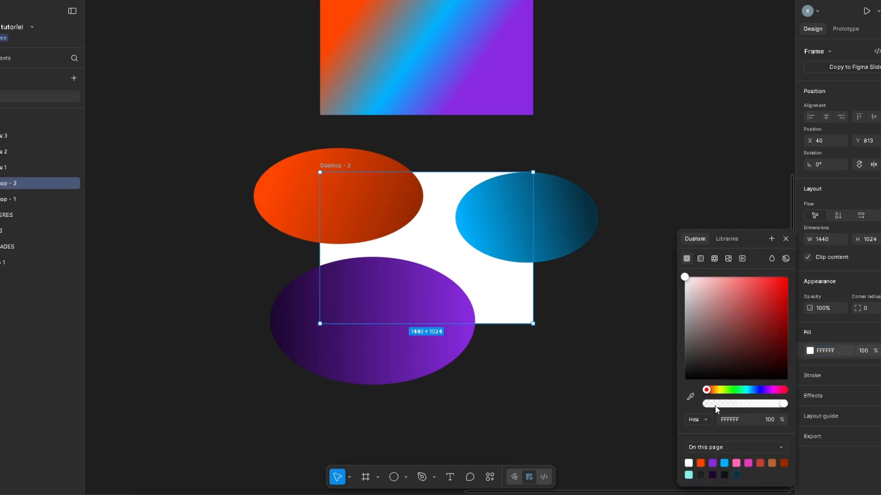
{"action": "left_click", "coordinate": [772, 464]}
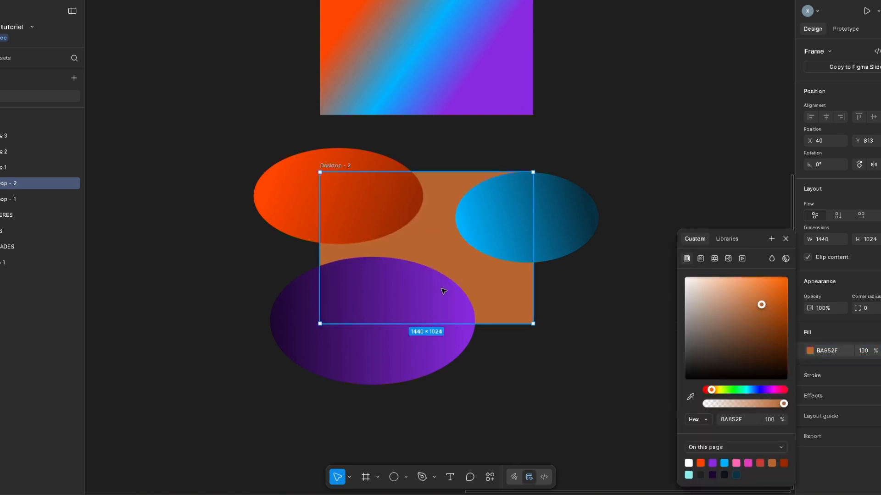
{"action": "left_click", "coordinate": [501, 385]}
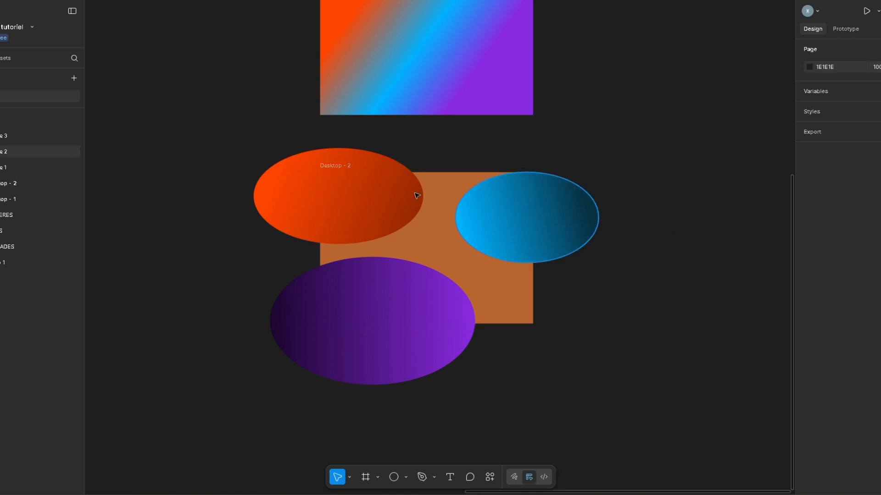
Nudge the orange and blue ellipses inward over the frame, with the blue one stretched to about 968 × 741 and tilted counterclockwise.
{"action": "left_click_drag", "start_coordinate": [266, 192], "coordinate": [269, 198]}
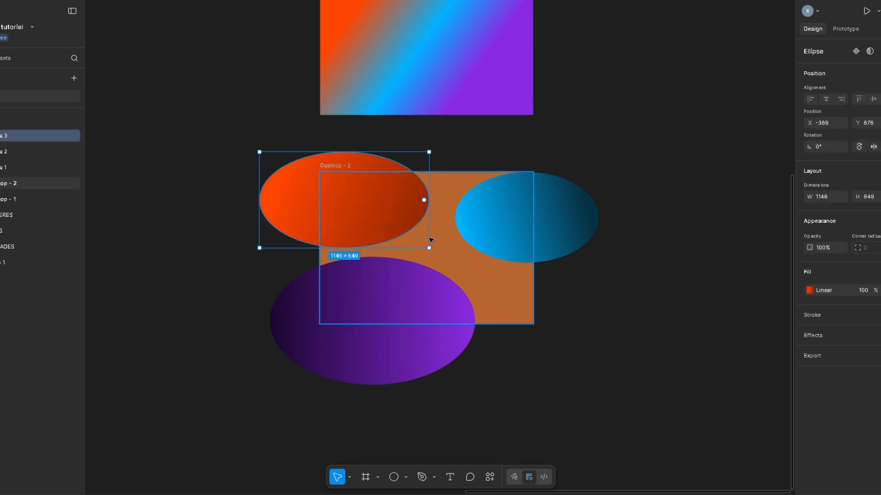
{"action": "left_click_drag", "start_coordinate": [586, 226], "coordinate": [577, 231]}
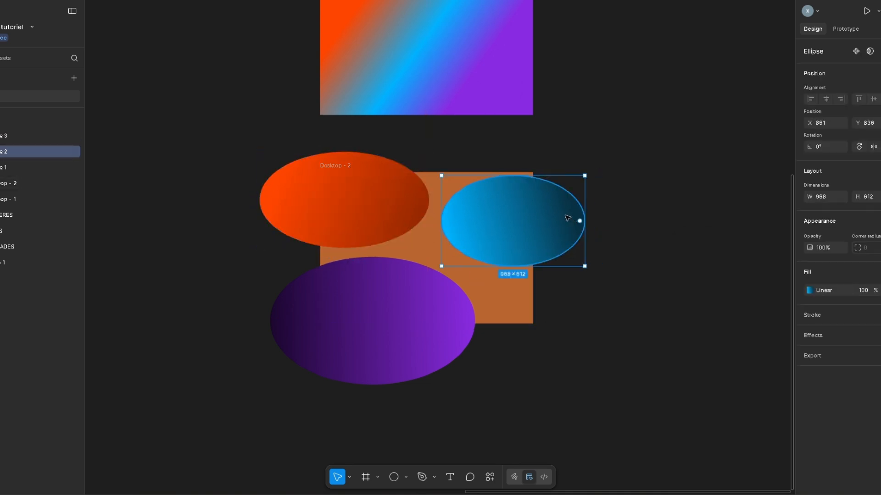
{"action": "left_click_drag", "start_coordinate": [553, 176], "coordinate": [555, 157]}
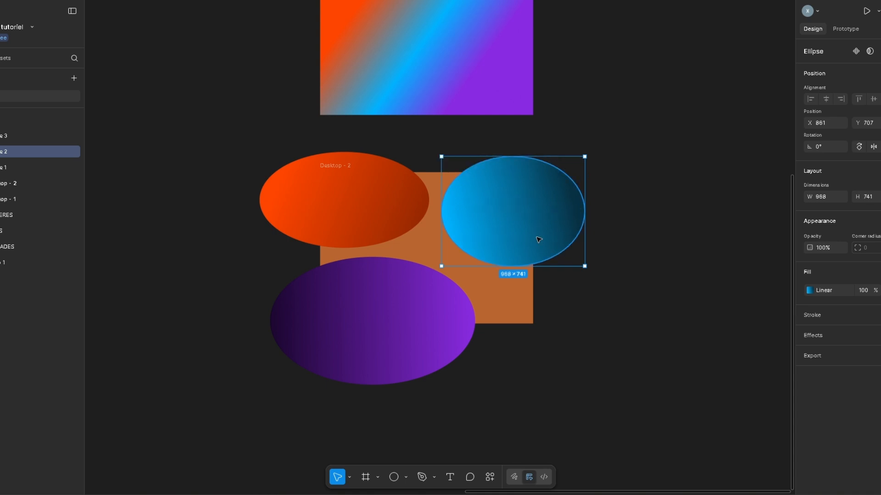
{"action": "left_click_drag", "start_coordinate": [538, 240], "coordinate": [521, 244]}
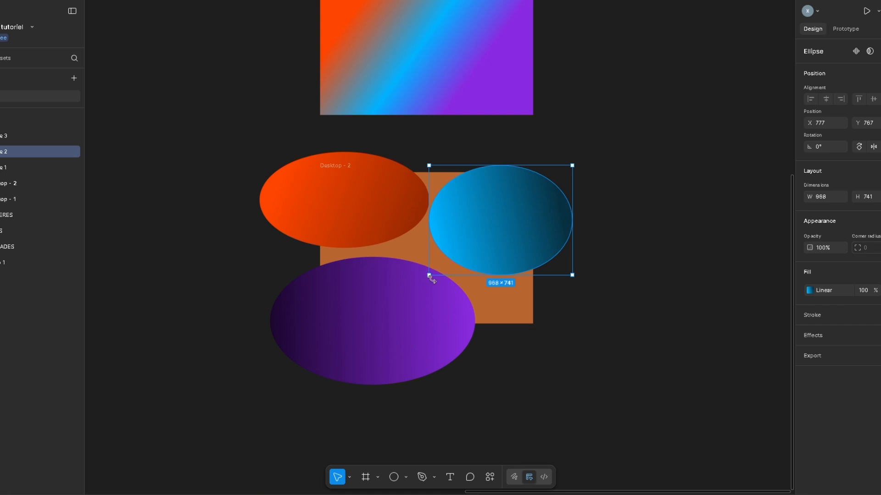
{"action": "left_click_drag", "start_coordinate": [434, 280], "coordinate": [453, 297]}
{"action": "left_click", "coordinate": [632, 299]}
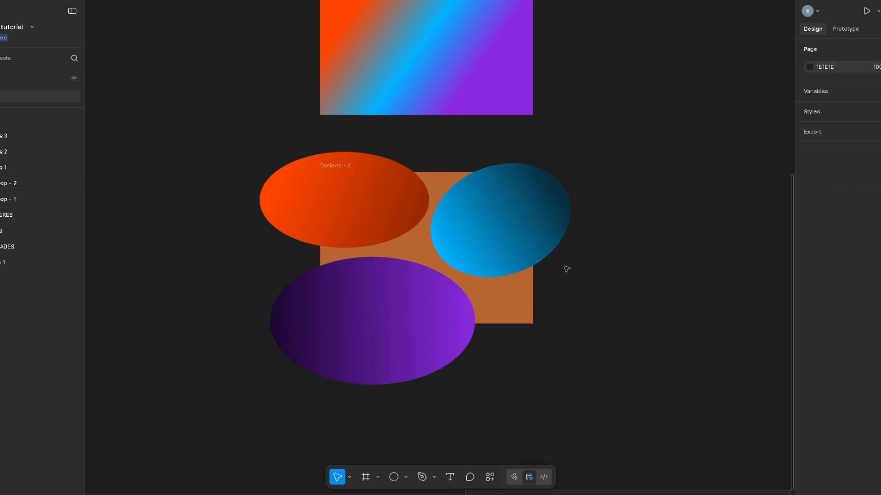
Move the black-and-white bridge photo to the empty canvas area below the second desktop frame.
{"action": "scroll", "coordinate": [606, 252], "scroll_direction": "down", "scroll_amount": 5}
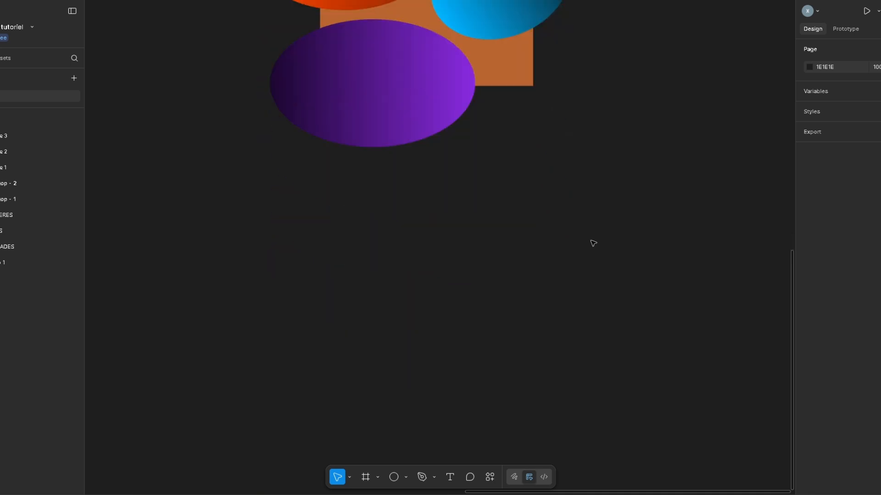
{"action": "scroll", "coordinate": [596, 234], "scroll_direction": "down", "scroll_amount": 5, "text": "ctrl"}
{"action": "scroll", "coordinate": [594, 234], "scroll_direction": "right", "scroll_amount": 3}
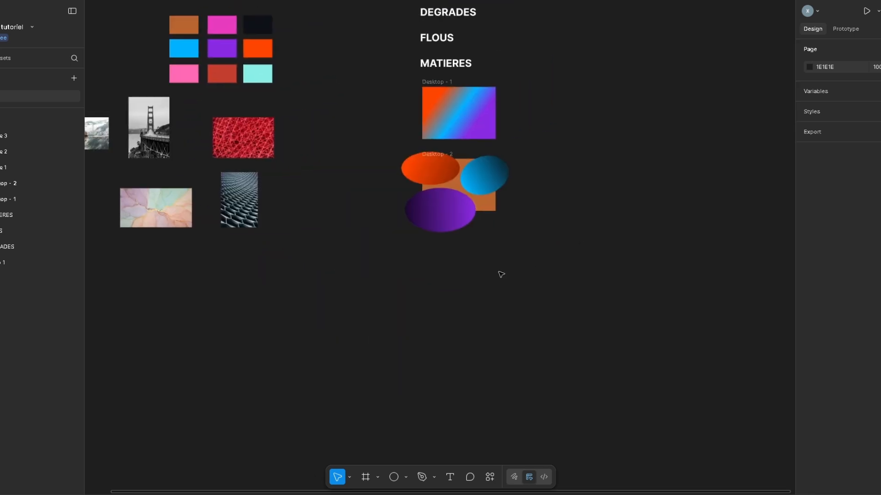
{"action": "left_click", "coordinate": [157, 143]}
{"action": "left_click", "coordinate": [156, 143]}
{"action": "left_click_drag", "start_coordinate": [163, 146], "coordinate": [457, 305]}
{"action": "key", "text": "shift+2"}
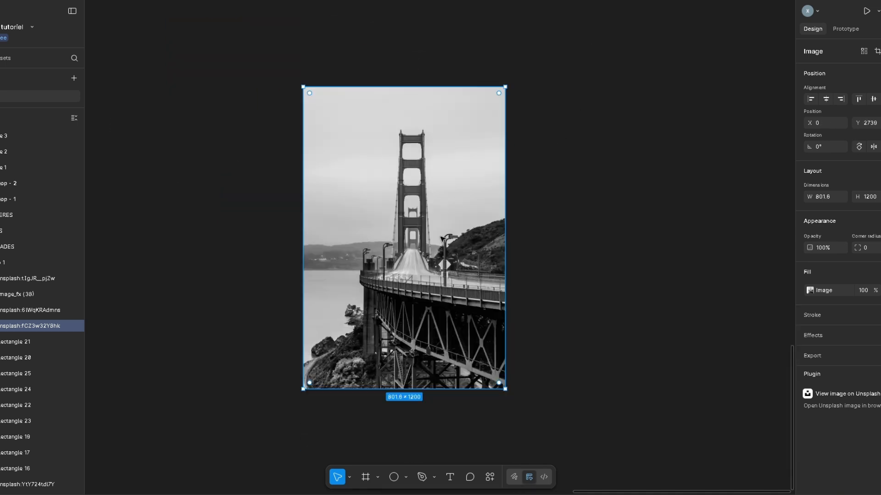
{"action": "scroll", "coordinate": [441, 238], "scroll_direction": "up", "scroll_amount": 2}
{"action": "scroll", "coordinate": [562, 230], "scroll_direction": "left", "scroll_amount": 1}
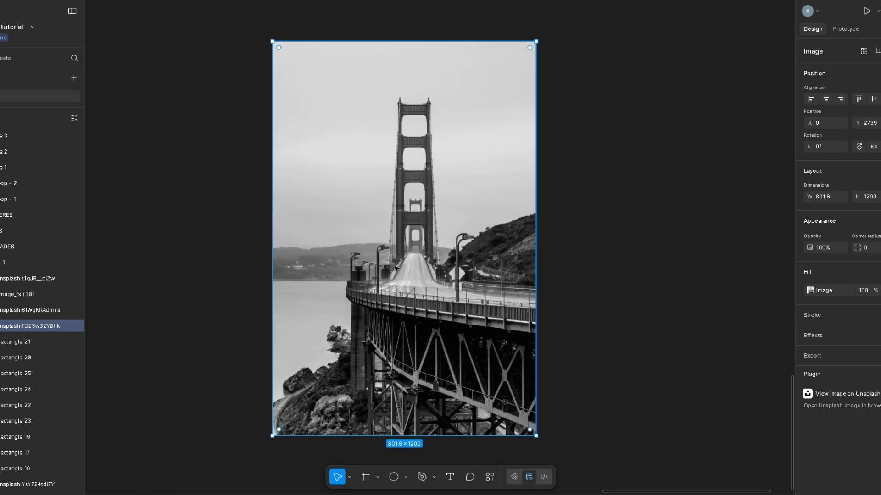
{"action": "left_click", "coordinate": [646, 305]}
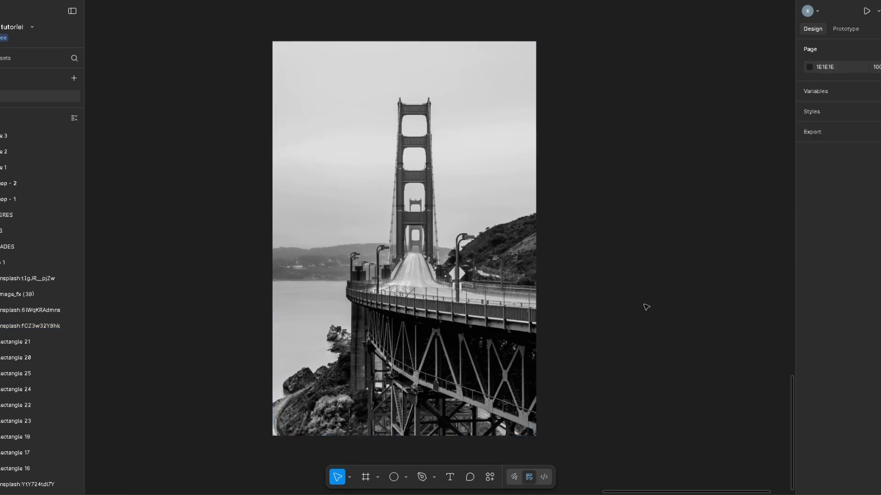
Take the bridge photo out of its group so it is a separate layer.
{"action": "left_click", "coordinate": [496, 293]}
{"action": "scroll", "coordinate": [496, 293], "scroll_direction": "down", "scroll_amount": 1}
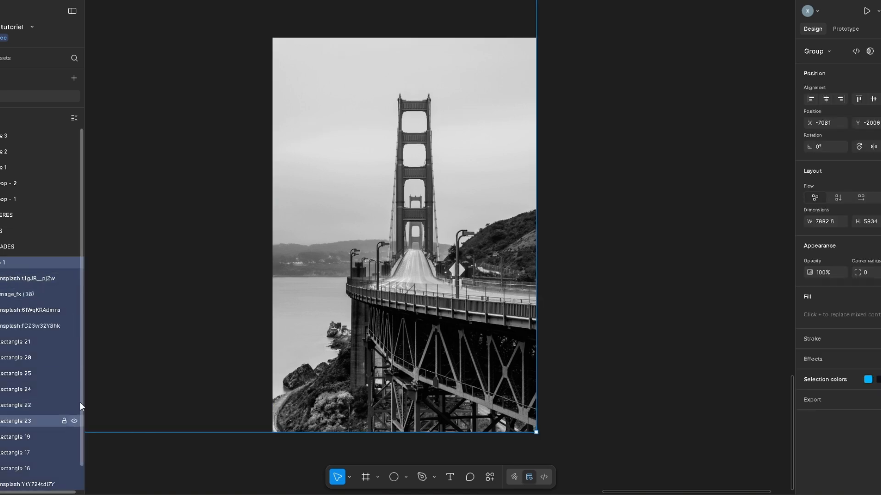
{"action": "mouse_move", "coordinate": [71, 280]}
{"action": "right_click", "coordinate": [362, 277]}
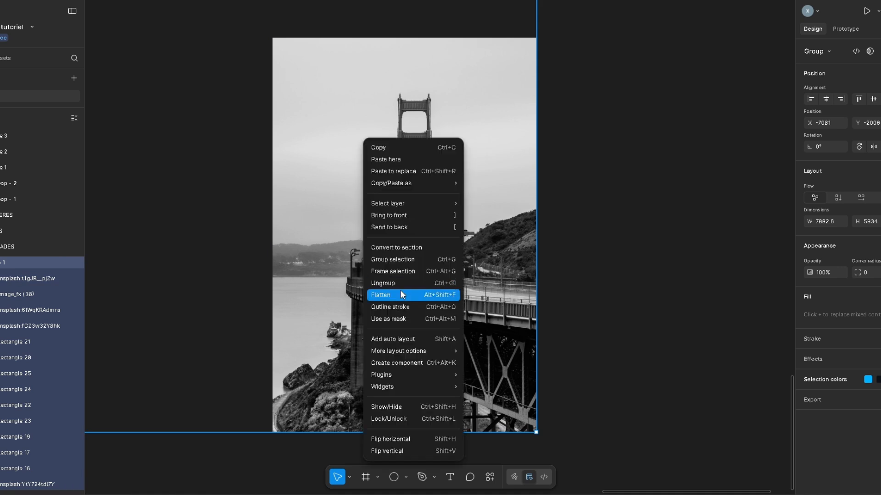
{"action": "left_click", "coordinate": [384, 283]}
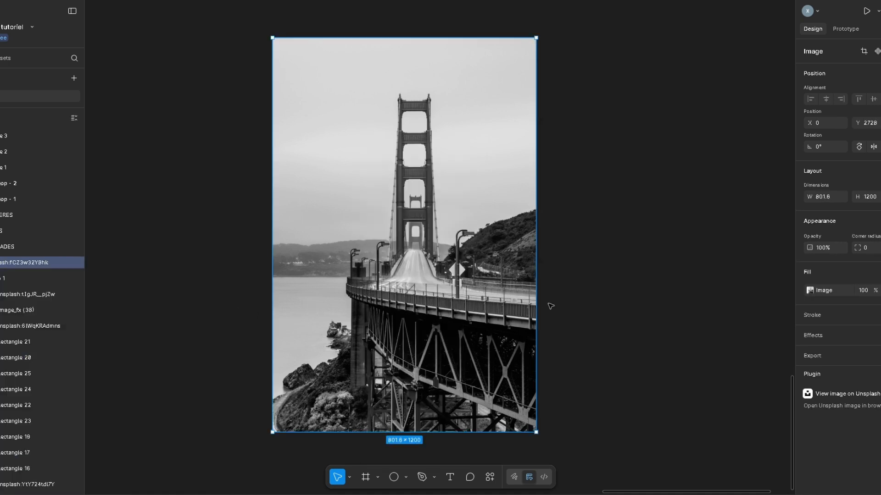
{"action": "left_click", "coordinate": [691, 282]}
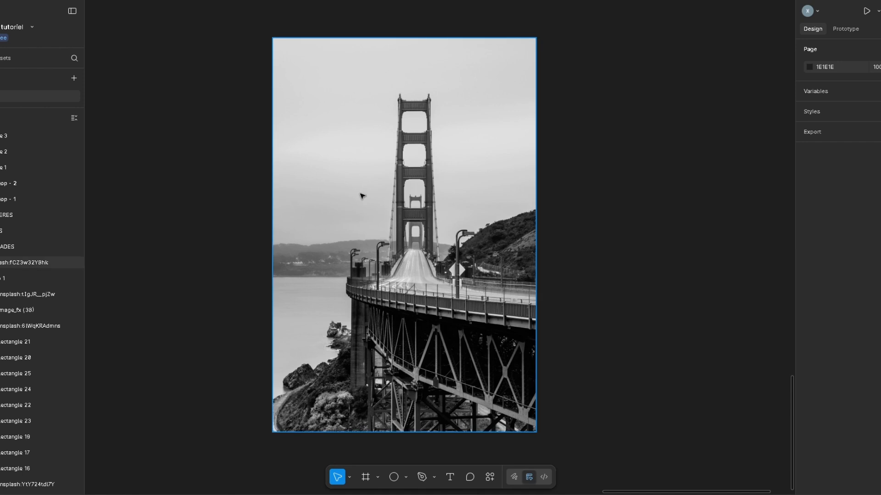
Draw an 802 × 1200 rectangle that exactly covers the bridge photo.
{"action": "left_click", "coordinate": [450, 182]}
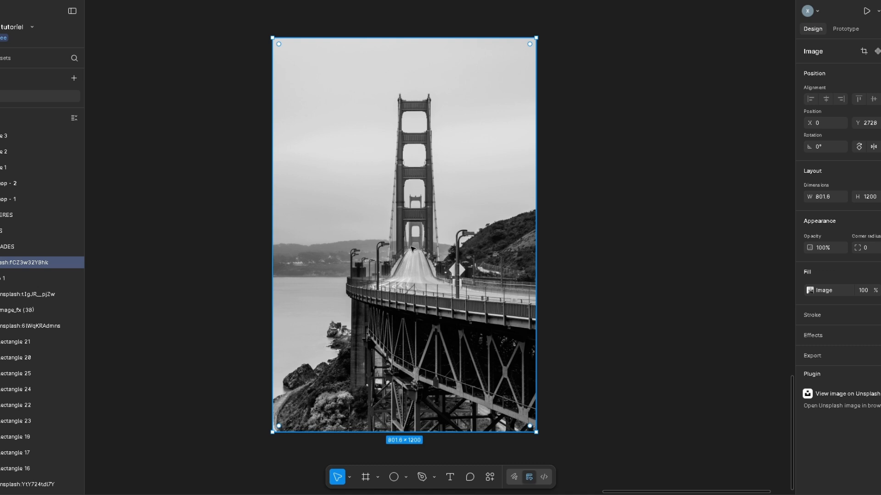
{"action": "key", "text": "r"}
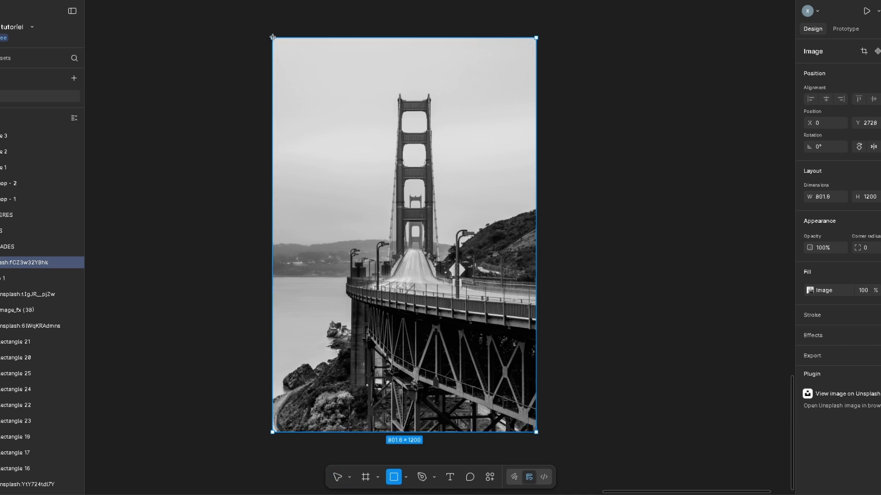
{"action": "left_click_drag", "start_coordinate": [272, 38], "coordinate": [536, 431]}
Give the rectangle a linear gradient from FF4500 at the 0% stop to 00B2FF at the 100% stop.
{"action": "left_click", "coordinate": [807, 289]}
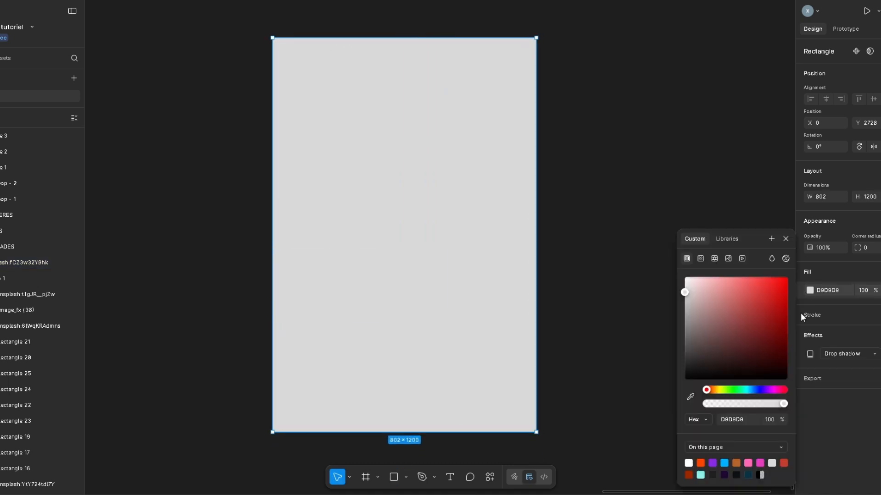
{"action": "left_click", "coordinate": [701, 258]}
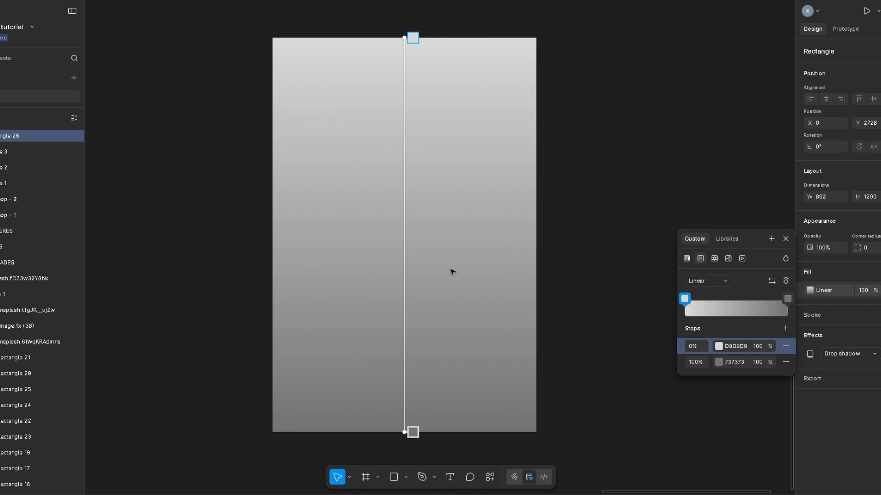
{"action": "left_click", "coordinate": [718, 347]}
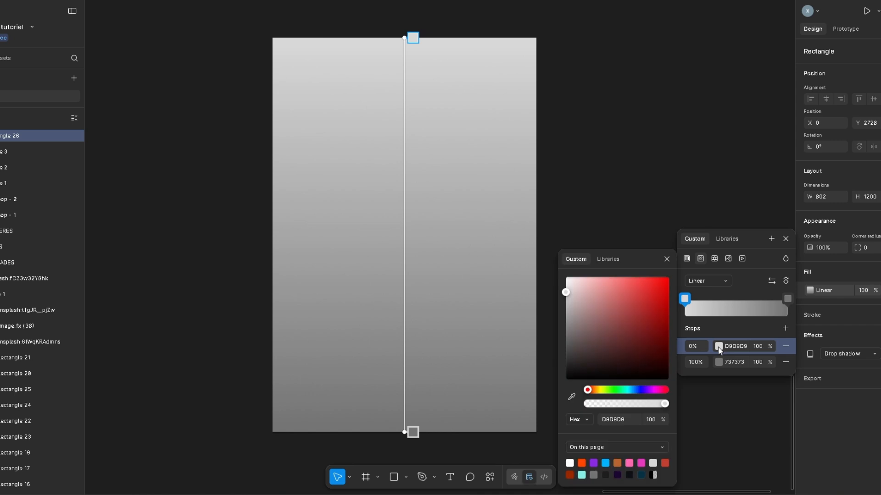
{"action": "left_click", "coordinate": [582, 463]}
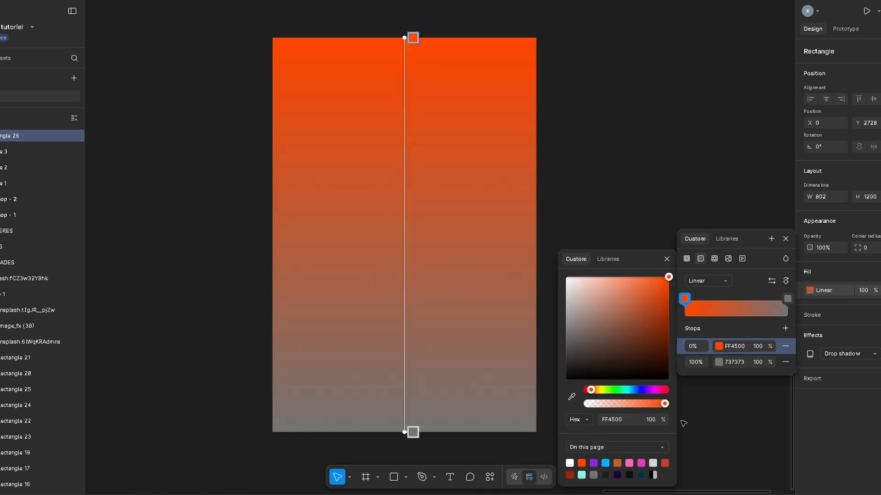
{"action": "left_click", "coordinate": [719, 362]}
{"action": "left_click", "coordinate": [606, 462]}
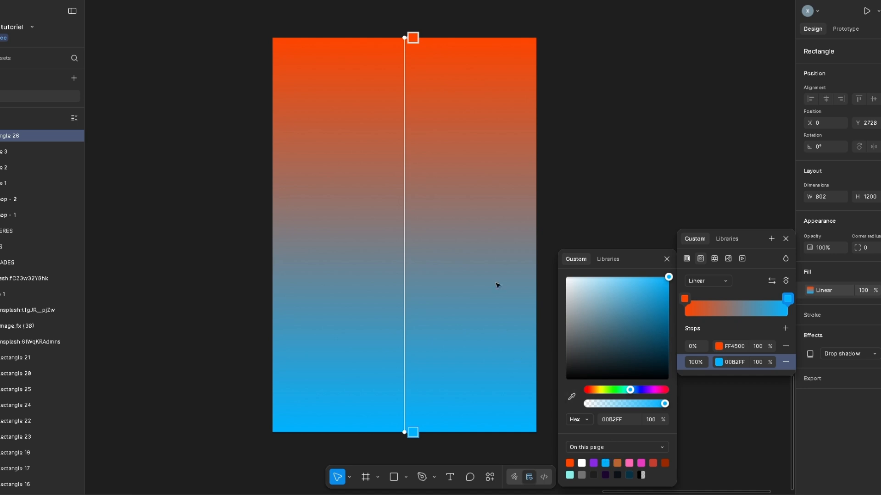
Run the rectangle's gradient diagonally from its upper-left corner to its lower-right corner.
{"action": "left_click_drag", "start_coordinate": [404, 37], "coordinate": [273, 37]}
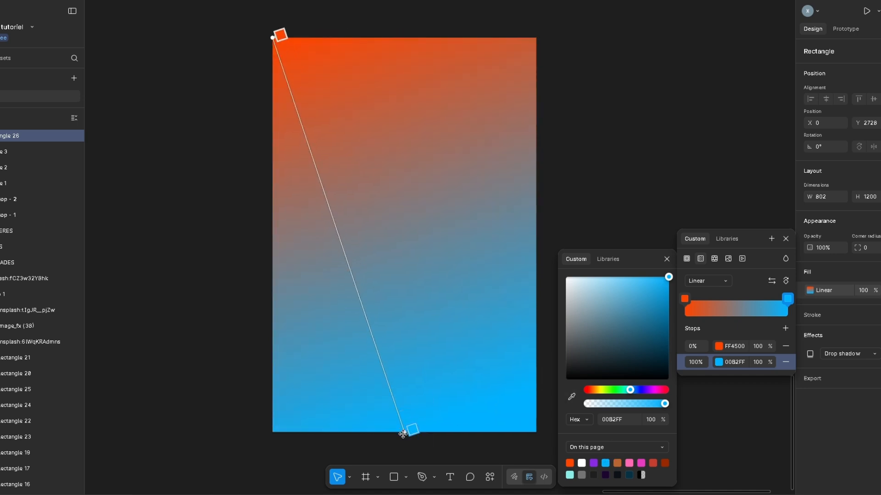
{"action": "left_click_drag", "start_coordinate": [402, 434], "coordinate": [531, 413]}
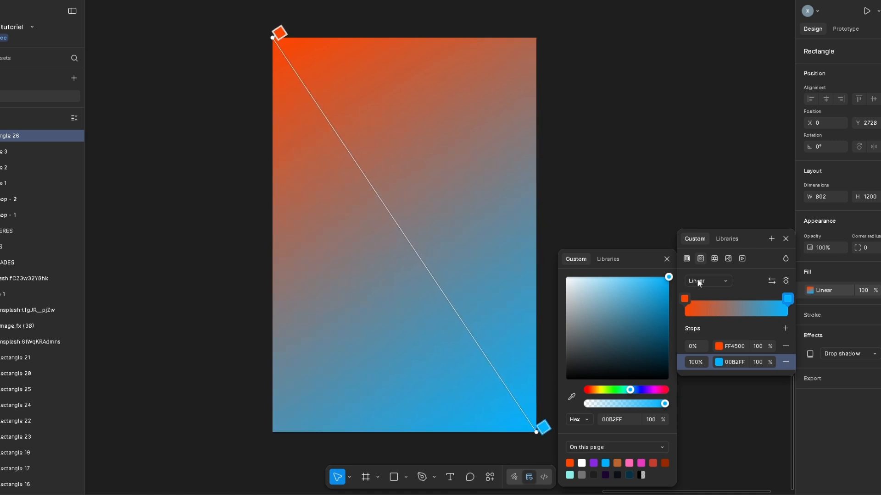
{"action": "left_click", "coordinate": [666, 259]}
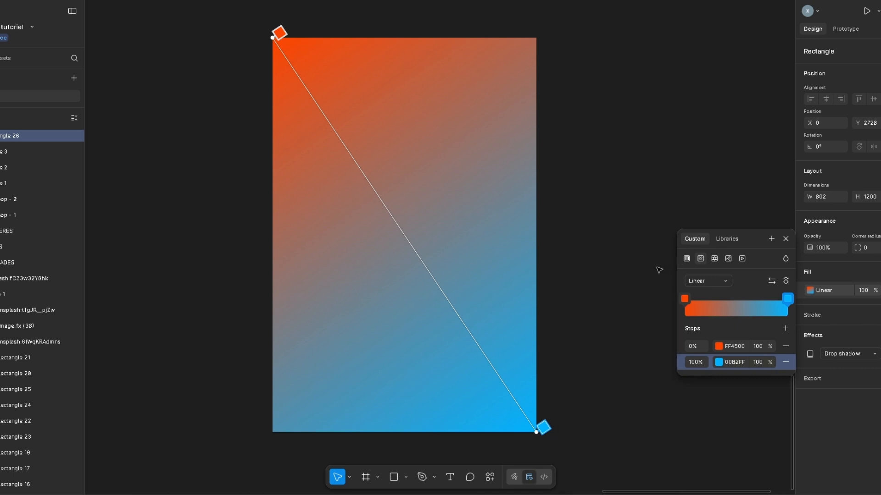
Set the gradient fill's blend mode to Overlay, with the orange stop at 22% and the blue stop at 91%.
{"action": "left_click", "coordinate": [785, 260]}
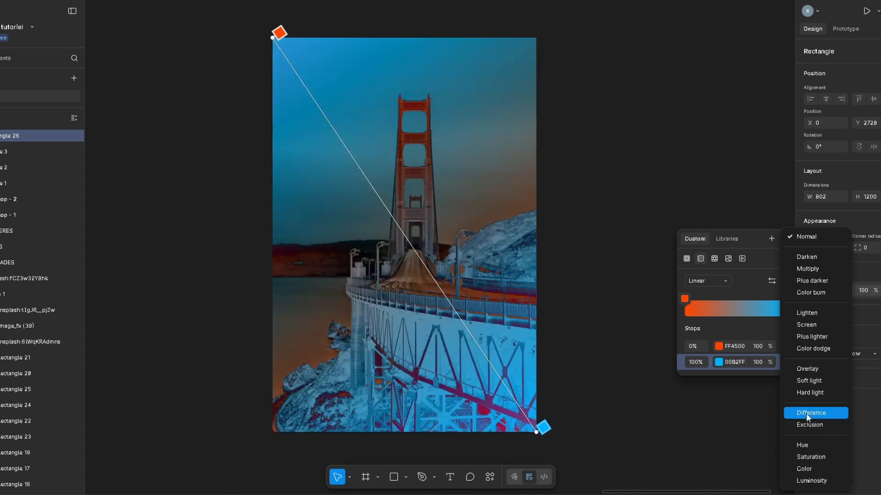
{"action": "left_click", "coordinate": [809, 370]}
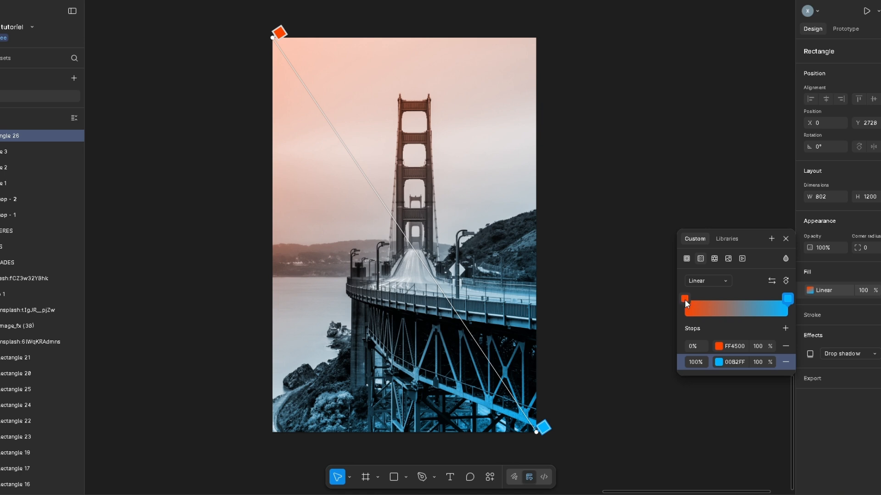
{"action": "left_click_drag", "start_coordinate": [685, 299], "coordinate": [706, 299]}
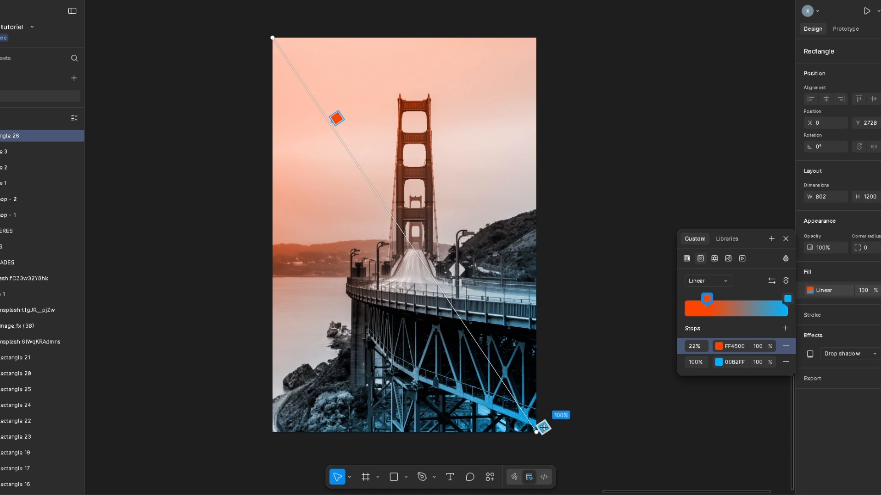
{"action": "left_click_drag", "start_coordinate": [543, 428], "coordinate": [519, 392]}
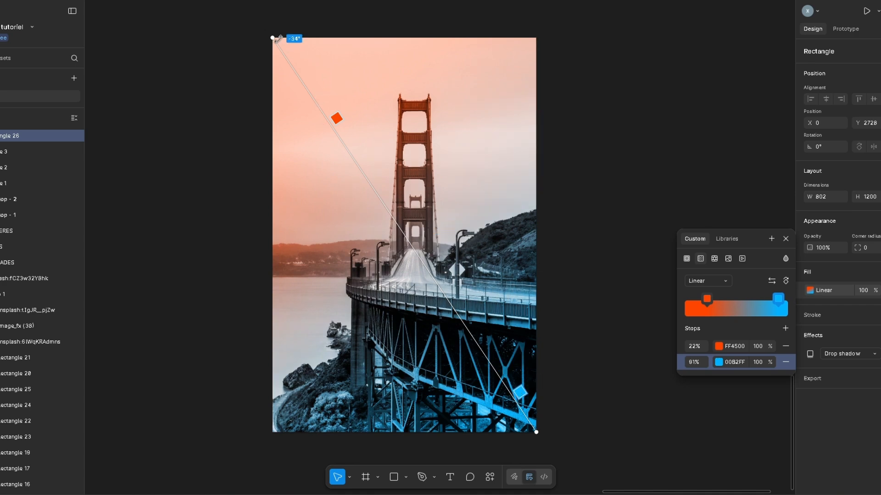
Turn the gradient line vertical, from the rectangle's top centre to its bottom centre.
{"action": "left_click_drag", "start_coordinate": [273, 35], "coordinate": [404, 38]}
{"action": "left_click_drag", "start_coordinate": [536, 433], "coordinate": [413, 432]}
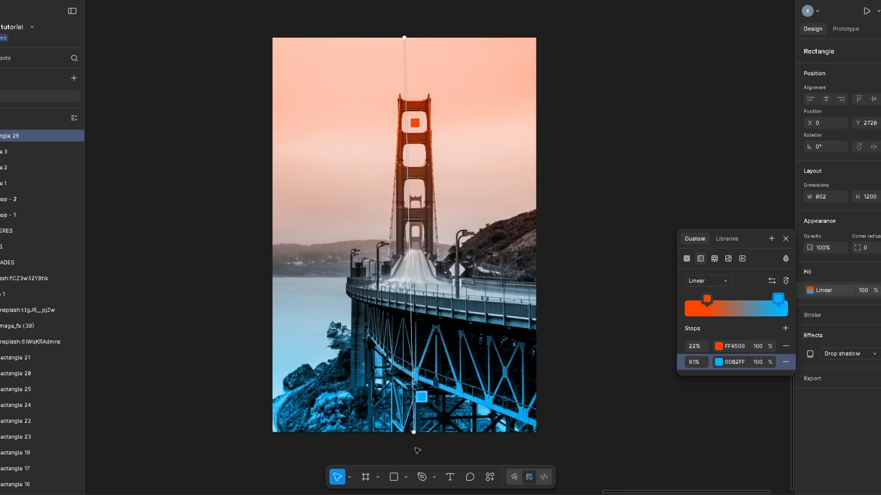
{"action": "left_click_drag", "start_coordinate": [414, 433], "coordinate": [404, 432]}
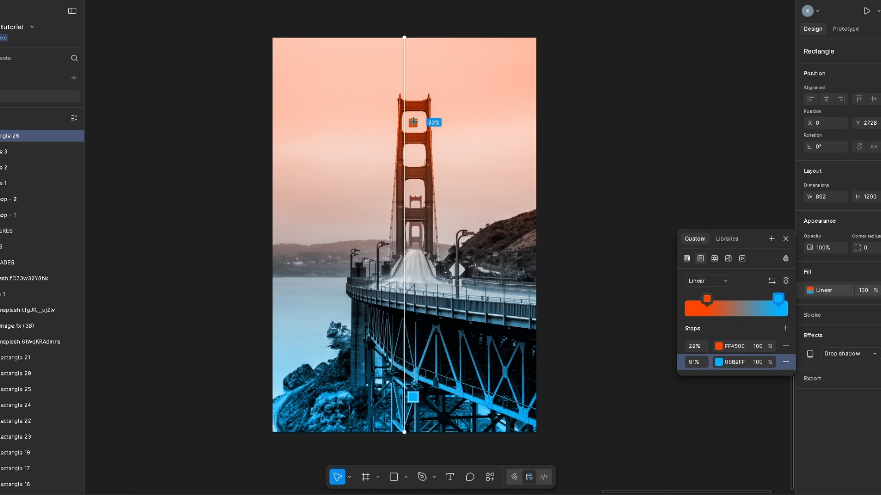
Try a tighter colour transition on the bridge overlay gradient, with the orange stop at 43% and the blue stop at 67%.
{"action": "left_click_drag", "start_coordinate": [414, 124], "coordinate": [412, 254]}
{"action": "left_click", "coordinate": [413, 392]}
{"action": "left_click_drag", "start_coordinate": [413, 392], "coordinate": [417, 317]}
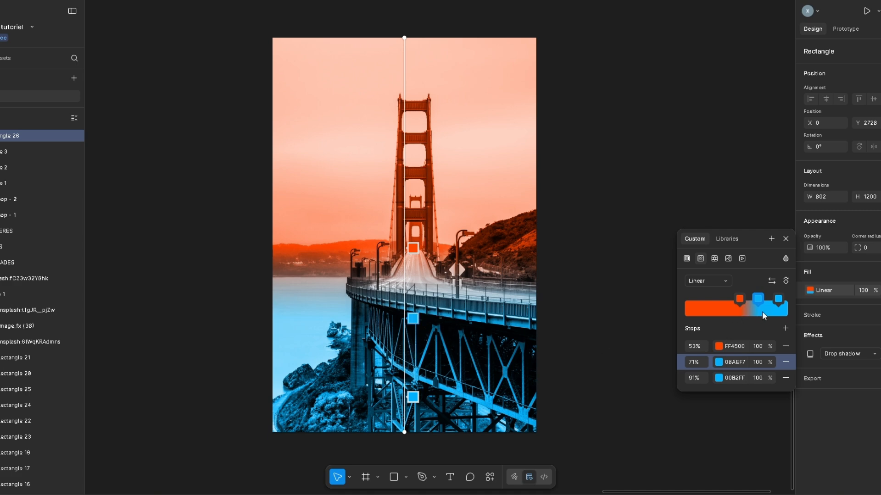
{"action": "key", "text": "Delete"}
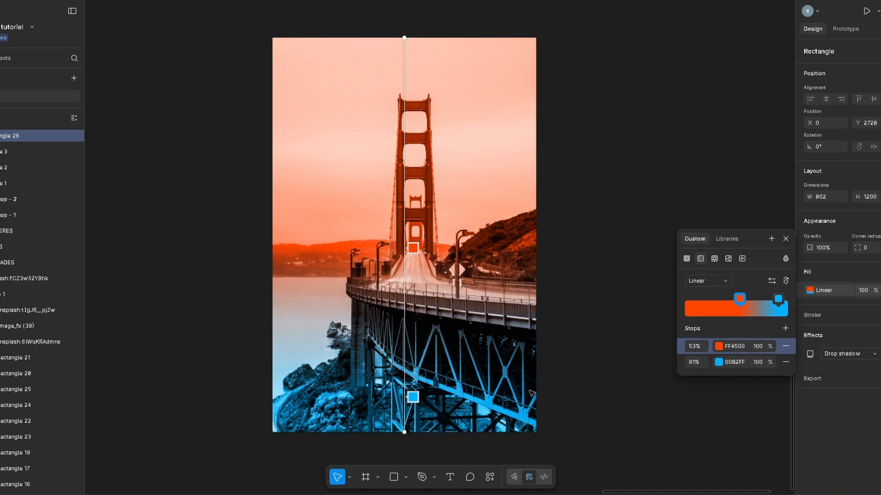
{"action": "left_click_drag", "start_coordinate": [409, 398], "coordinate": [412, 301]}
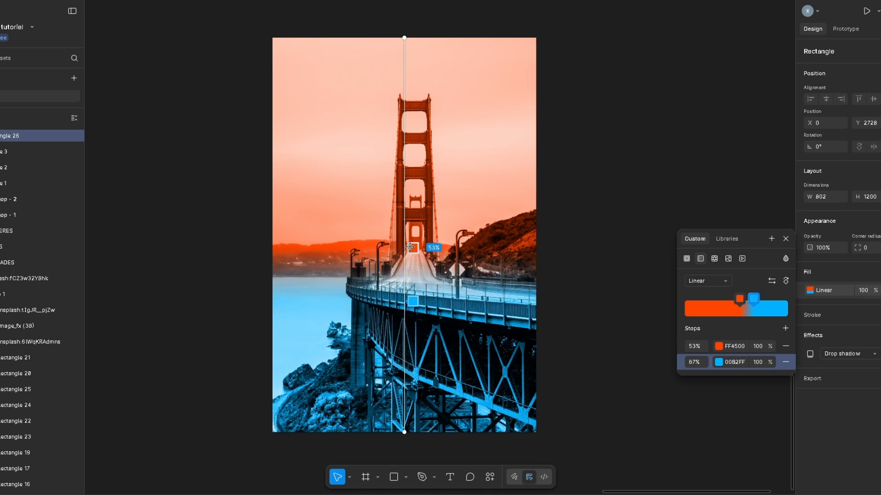
{"action": "left_click_drag", "start_coordinate": [413, 248], "coordinate": [414, 207]}
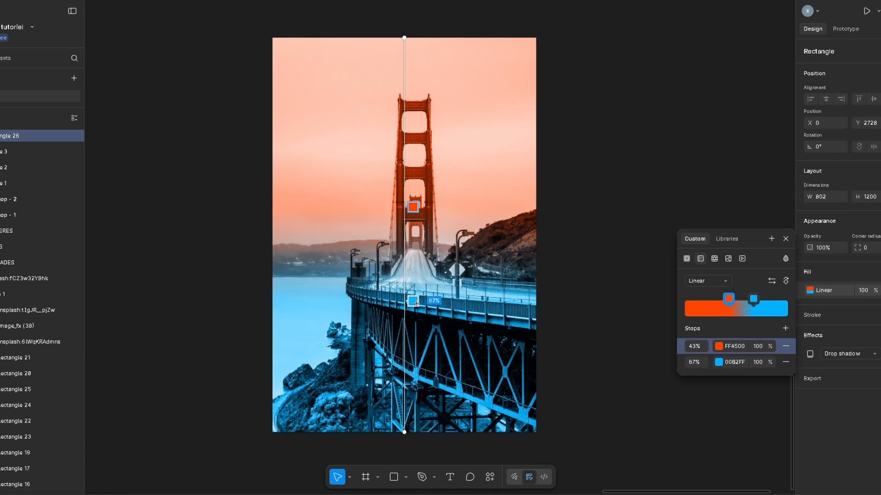
Set the overlay gradient's blue stop to 90% and its orange stop to 30%.
{"action": "left_click_drag", "start_coordinate": [415, 301], "coordinate": [413, 393]}
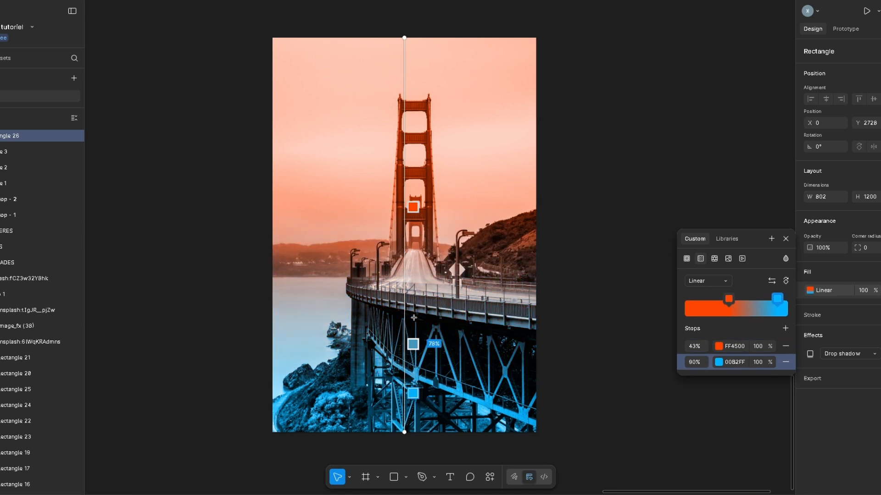
{"action": "left_click_drag", "start_coordinate": [413, 207], "coordinate": [420, 154]}
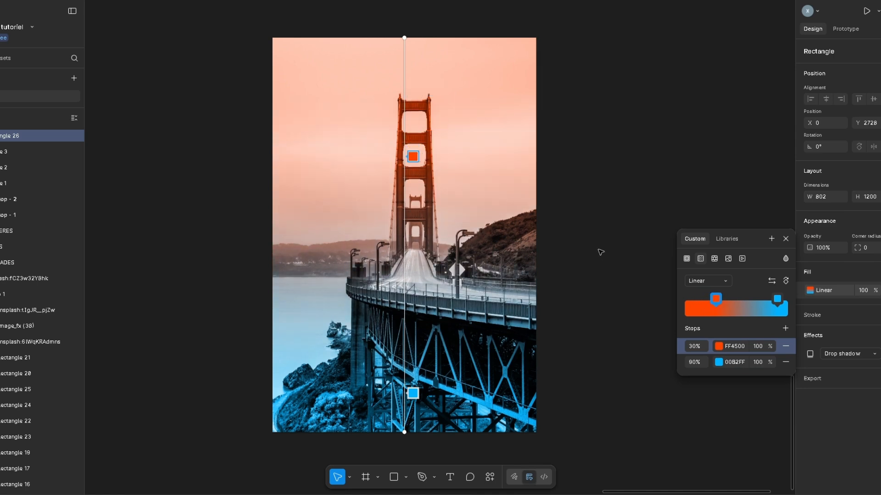
{"action": "left_click", "coordinate": [785, 238]}
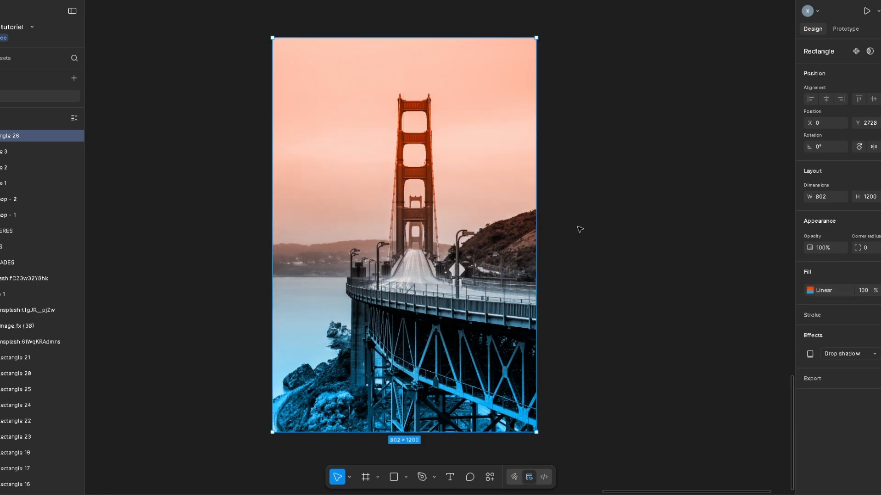
Draw a 1440 × 1024 rectangle that exactly covers the three-colour Desktop - 1 frame.
{"action": "scroll", "coordinate": [579, 229], "scroll_direction": "down", "scroll_amount": 3}
{"action": "scroll", "coordinate": [560, 273], "scroll_direction": "up", "scroll_amount": 3}
{"action": "scroll", "coordinate": [560, 274], "scroll_direction": "right", "scroll_amount": 3}
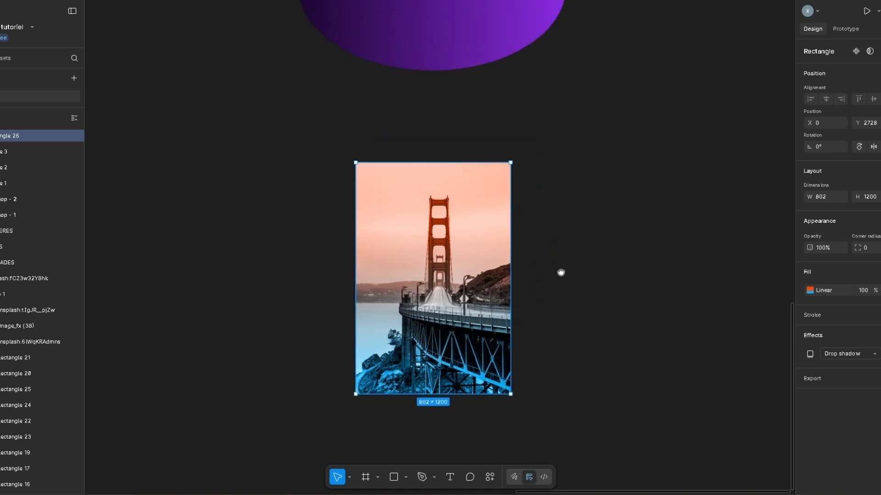
{"action": "scroll", "coordinate": [553, 264], "scroll_direction": "down", "scroll_amount": 3}
{"action": "scroll", "coordinate": [572, 211], "scroll_direction": "up", "scroll_amount": 3}
{"action": "scroll", "coordinate": [572, 210], "scroll_direction": "right", "scroll_amount": 3}
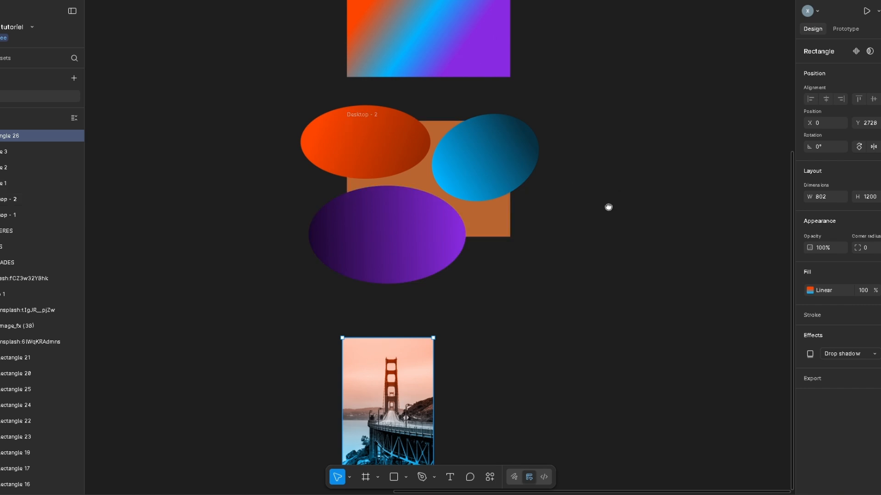
{"action": "scroll", "coordinate": [491, 313], "scroll_direction": "up", "scroll_amount": 5}
{"action": "scroll", "coordinate": [491, 313], "scroll_direction": "right", "scroll_amount": 1}
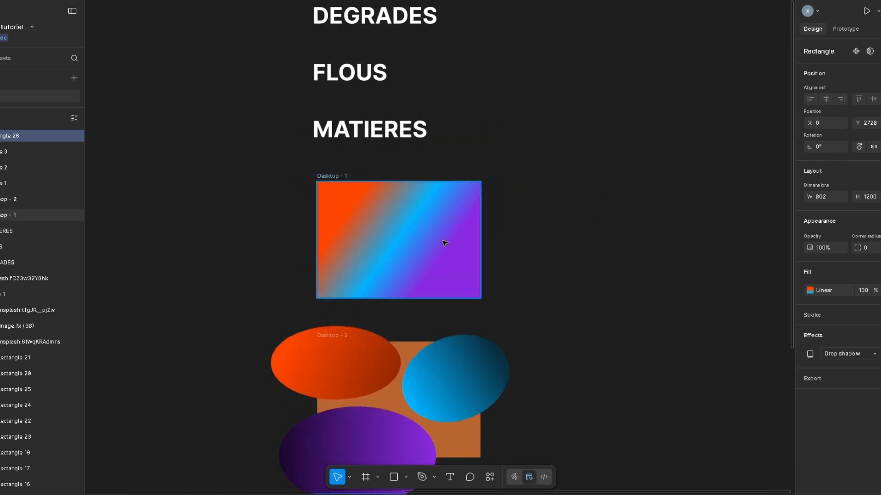
{"action": "scroll", "coordinate": [443, 243], "scroll_direction": "up", "scroll_amount": 5}
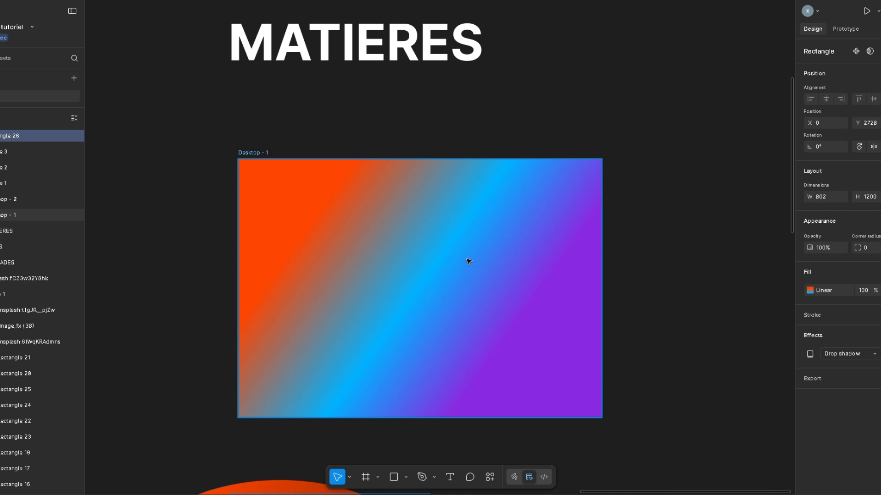
{"action": "scroll", "coordinate": [468, 259], "scroll_direction": "up", "scroll_amount": 4}
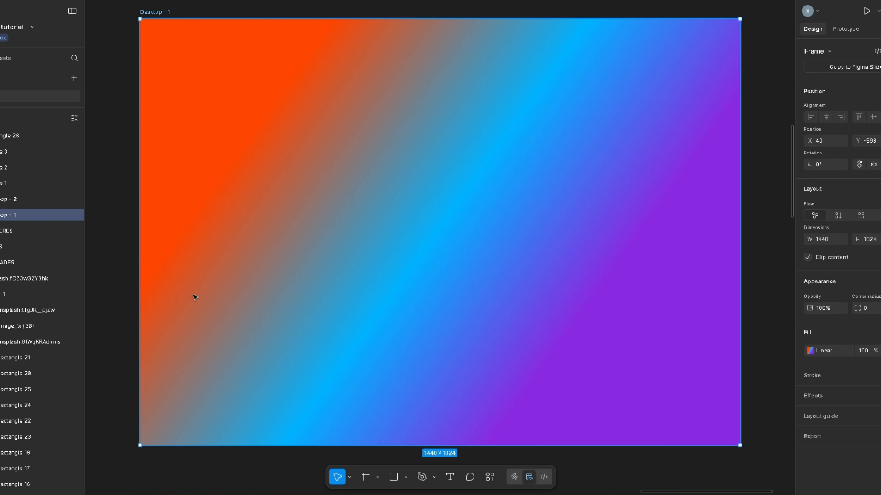
{"action": "key", "text": "r"}
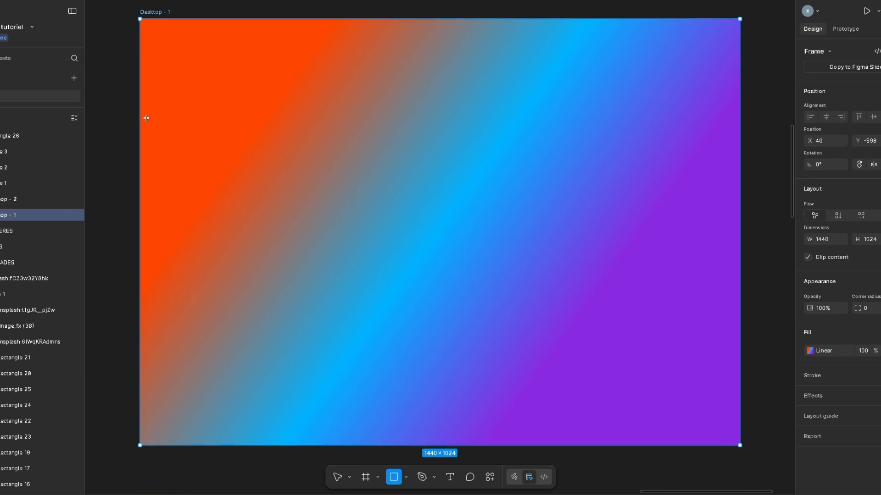
{"action": "left_click_drag", "start_coordinate": [140, 19], "coordinate": [738, 445]}
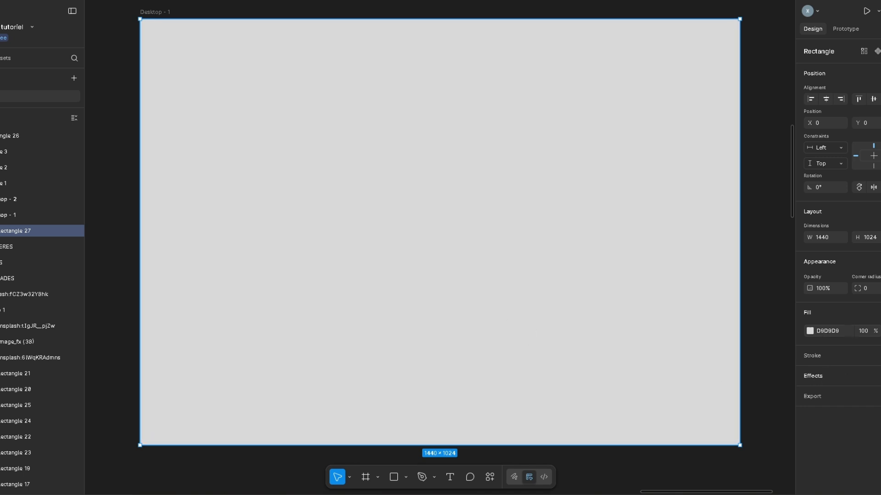
Add a uniform background blur of 500 to the rectangle covering the Desktop - 1 frame.
{"action": "left_click", "coordinate": [876, 375]}
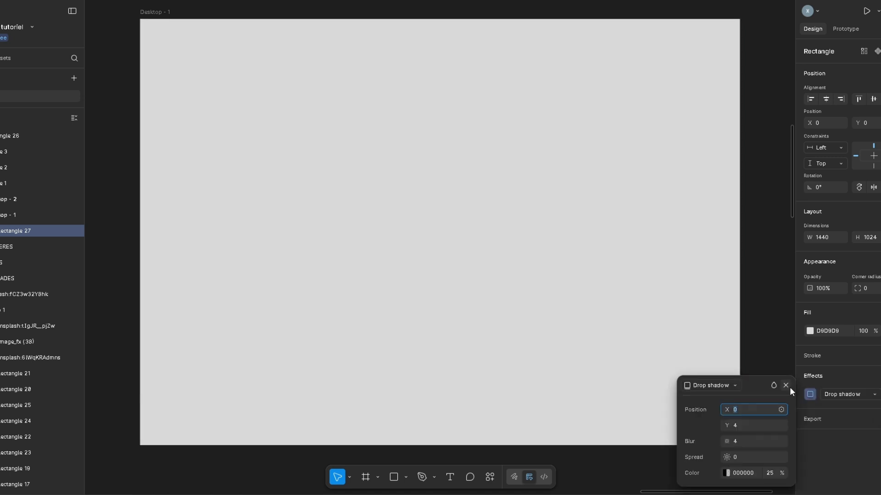
{"action": "left_click", "coordinate": [719, 385]}
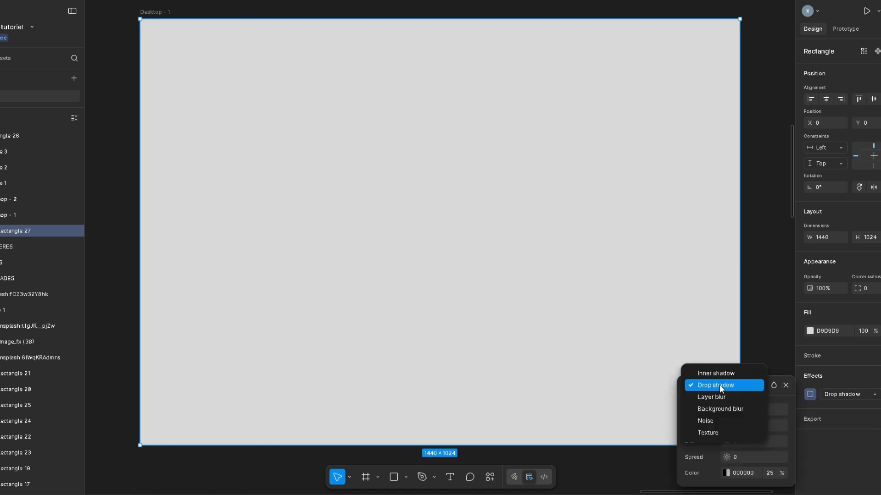
{"action": "left_click", "coordinate": [718, 411]}
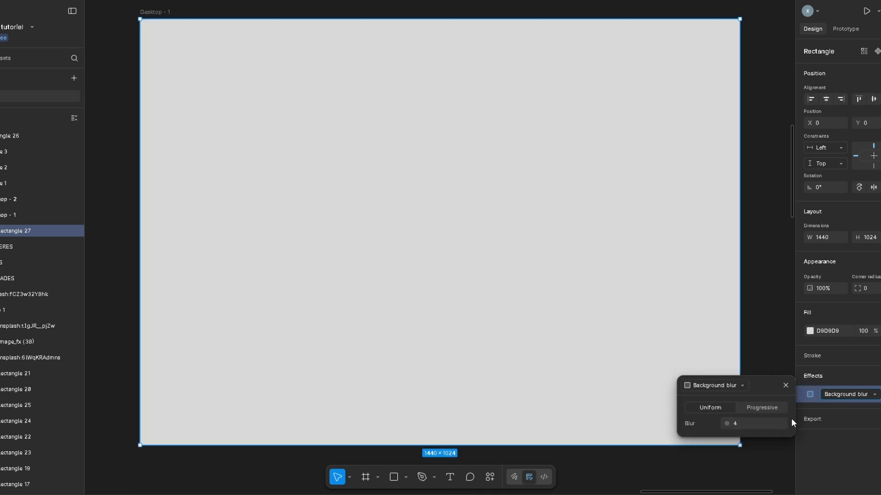
{"action": "left_click", "coordinate": [731, 423]}
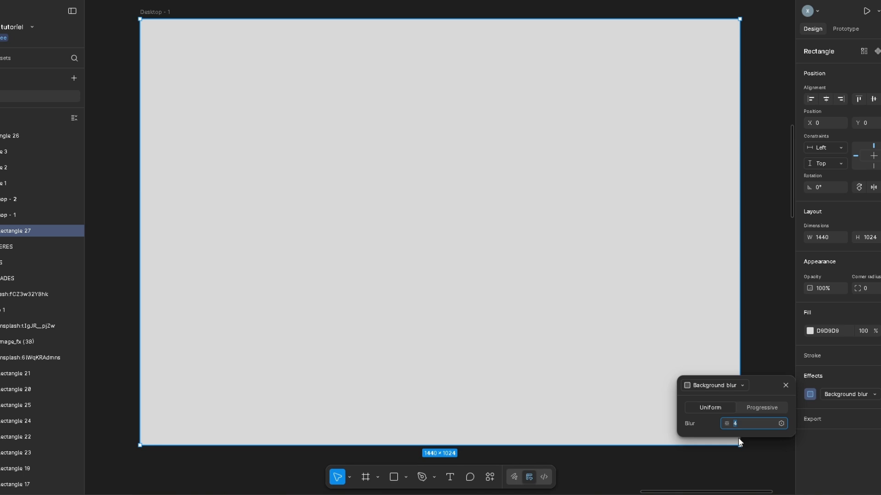
{"action": "type", "text": "500"}
{"action": "key", "text": "Return"}
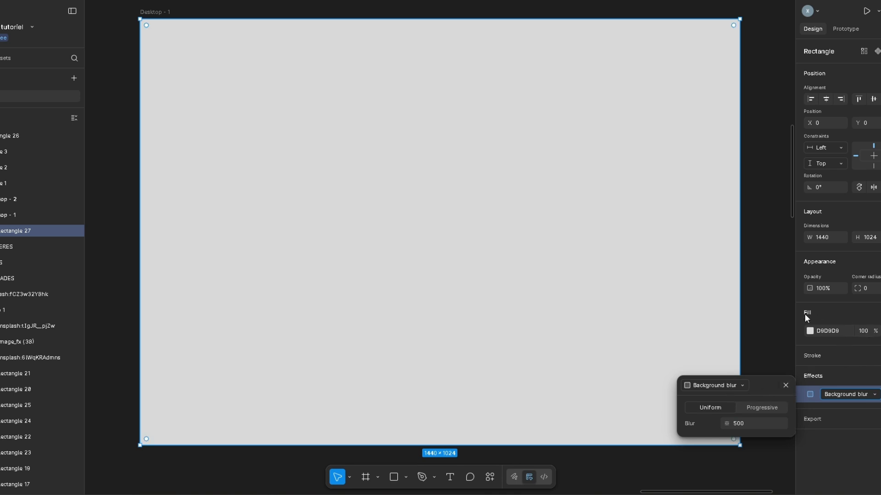
{"action": "left_click", "coordinate": [785, 385]}
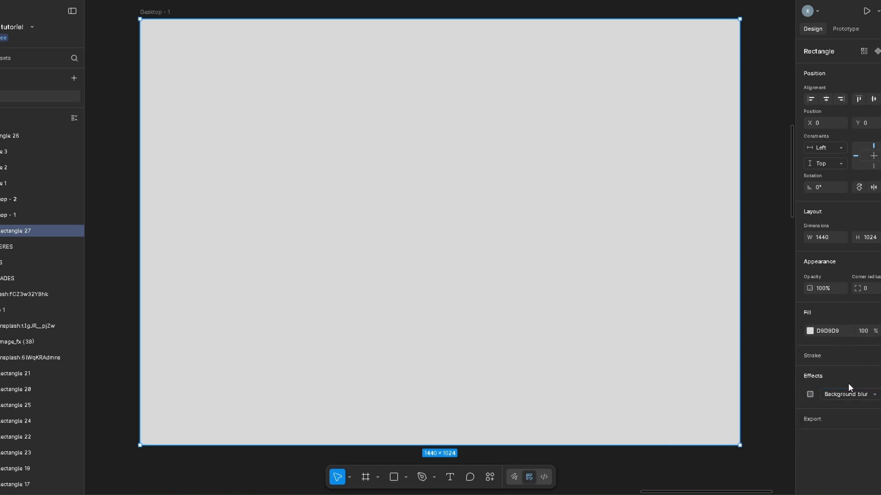
Set the rectangle's fill opacity to 10% after trying 20%.
{"action": "left_click", "coordinate": [861, 331]}
{"action": "type", "text": "20"}
{"action": "key", "text": "Return"}
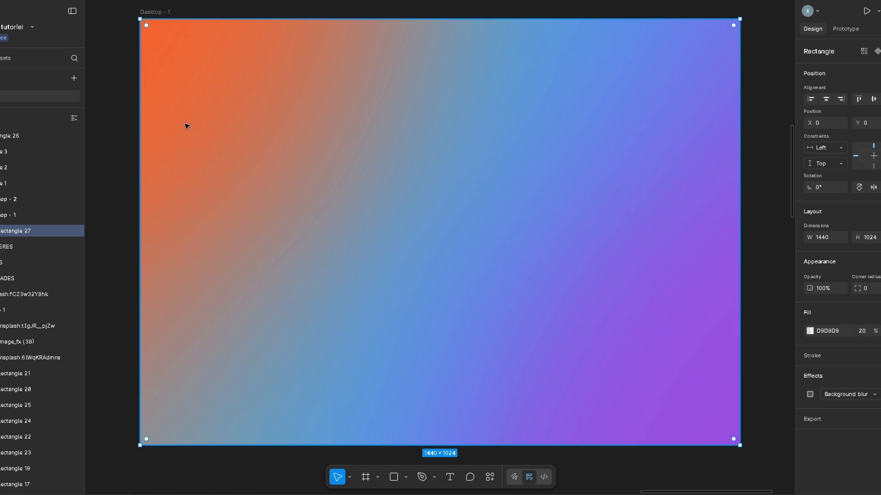
{"action": "left_click", "coordinate": [865, 332]}
{"action": "key", "text": "Return"}
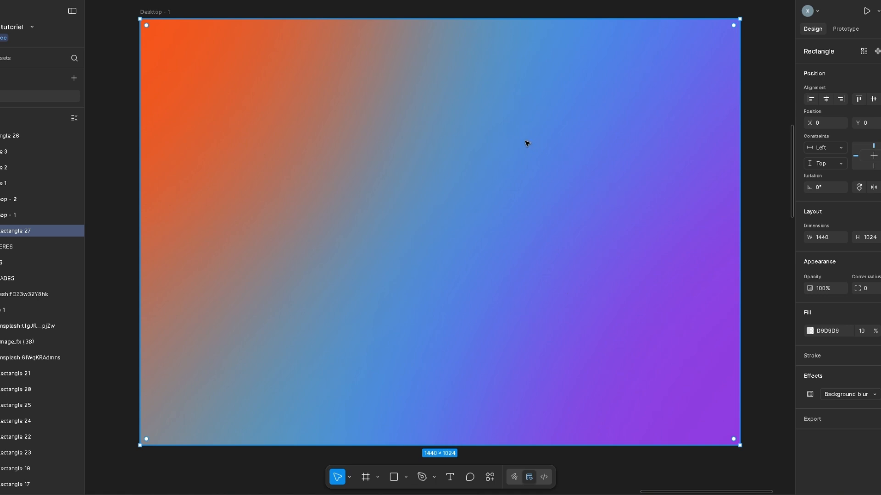
Move the blur rectangle partly off the gradient frame to compare the effect, and realign it exactly over the frame.
{"action": "left_click_drag", "start_coordinate": [526, 144], "coordinate": [458, 369]}
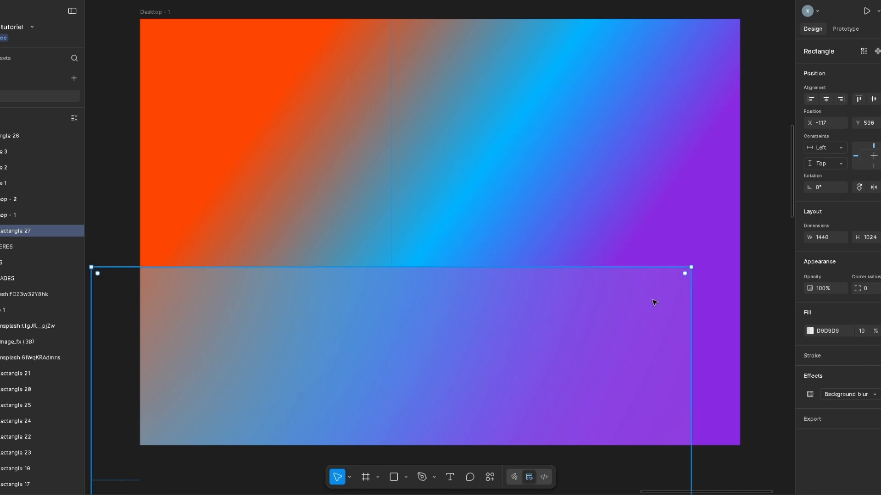
{"action": "left_click_drag", "start_coordinate": [511, 373], "coordinate": [547, 86]}
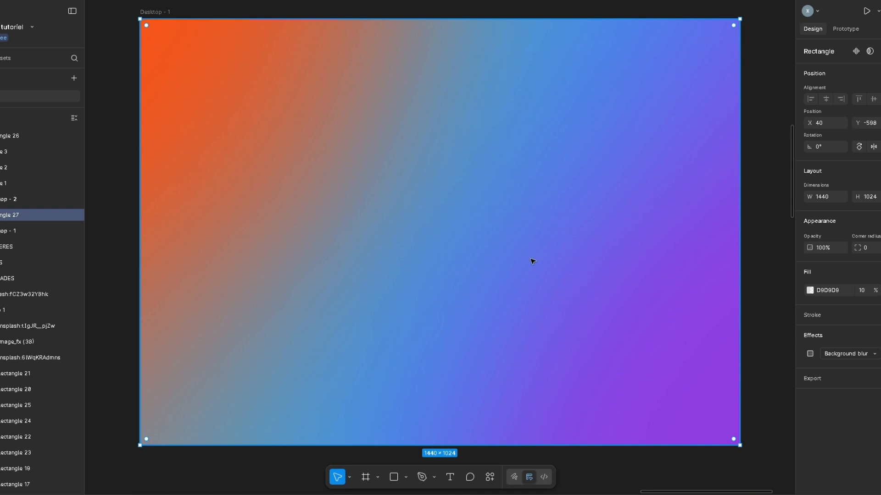
Apply a layer blur effect to the purple, orange and blue ellipses around the Desktop - 2 frame together.
{"action": "scroll", "coordinate": [532, 262], "scroll_direction": "down", "scroll_amount": 10}
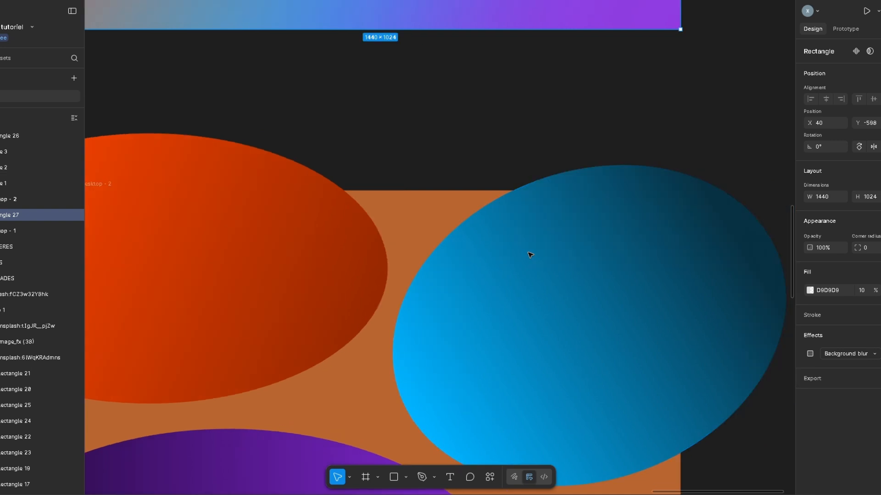
{"action": "scroll", "coordinate": [530, 255], "scroll_direction": "down", "scroll_amount": 4}
{"action": "scroll", "coordinate": [531, 255], "scroll_direction": "down", "scroll_amount": 5}
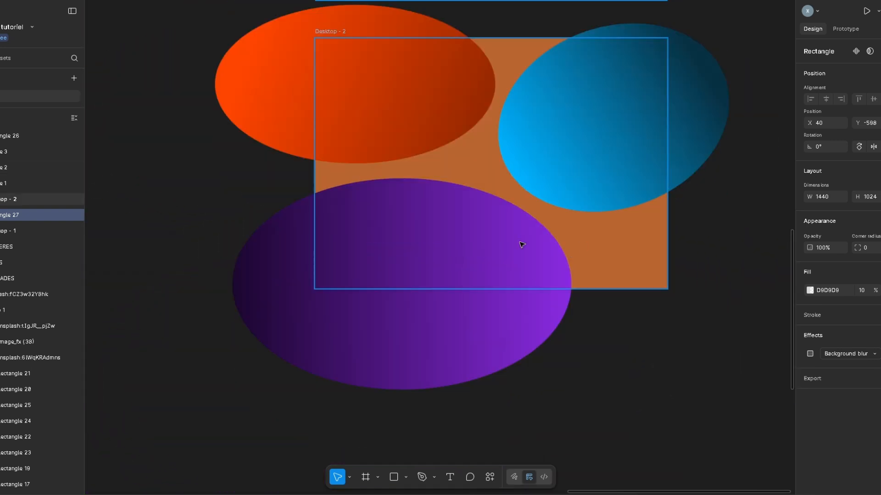
{"action": "left_click", "coordinate": [407, 314]}
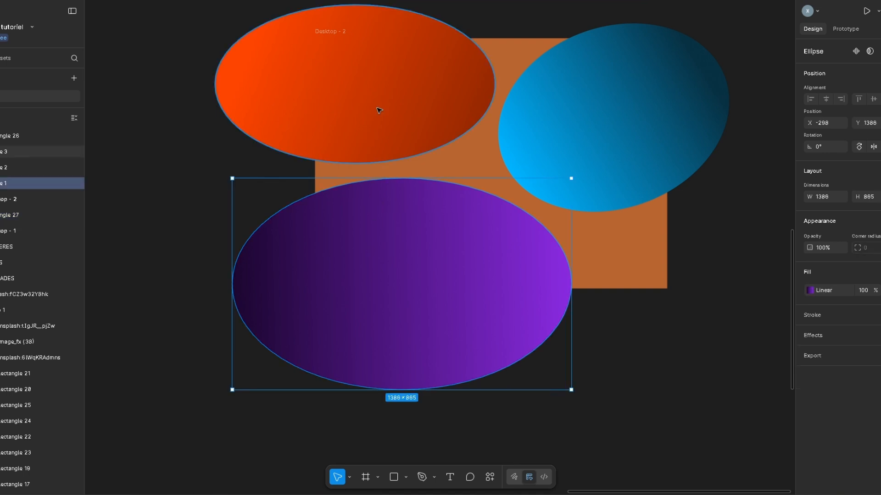
{"action": "left_click", "coordinate": [441, 115], "text": "shift"}
{"action": "left_click", "coordinate": [568, 133], "text": "shift"}
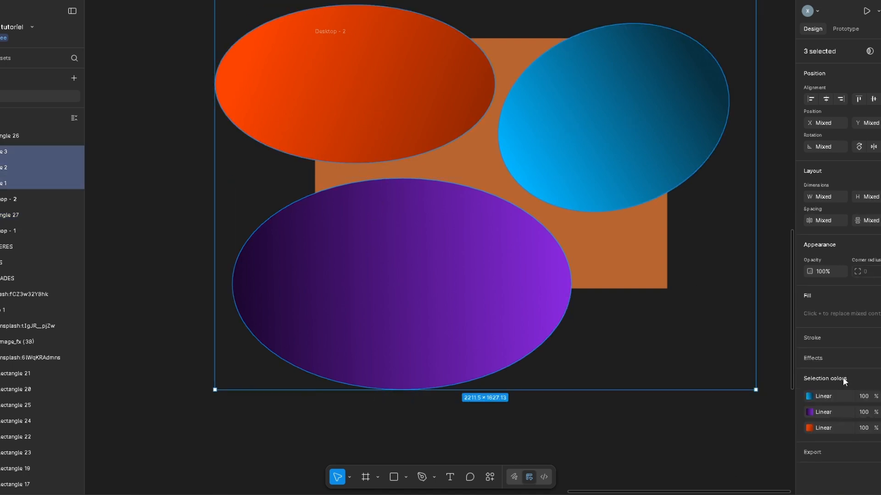
{"action": "left_click", "coordinate": [874, 358]}
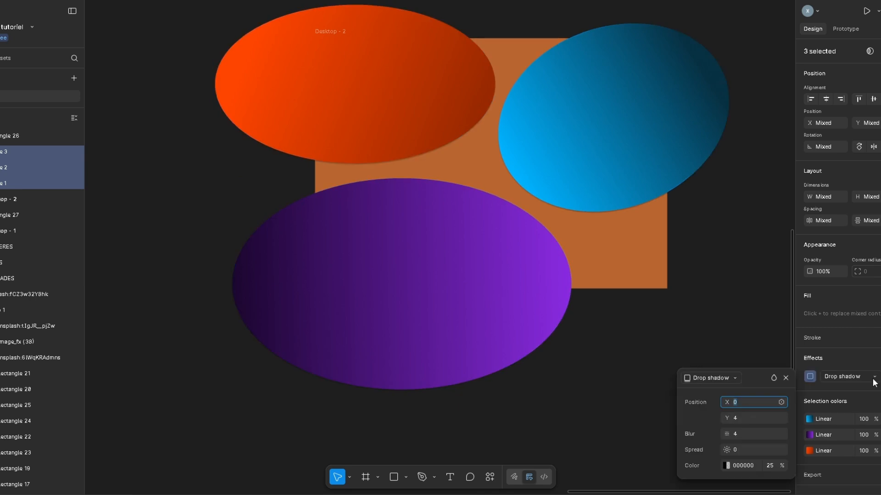
{"action": "left_click", "coordinate": [725, 379]}
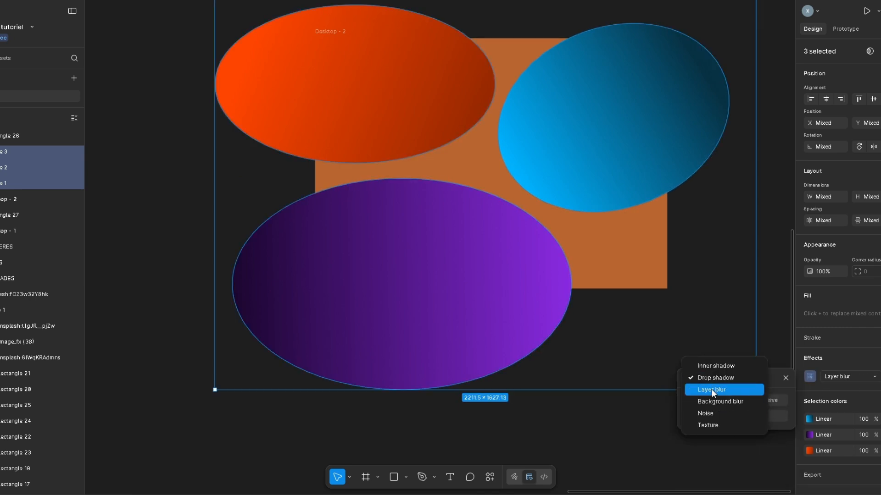
{"action": "left_click", "coordinate": [711, 389]}
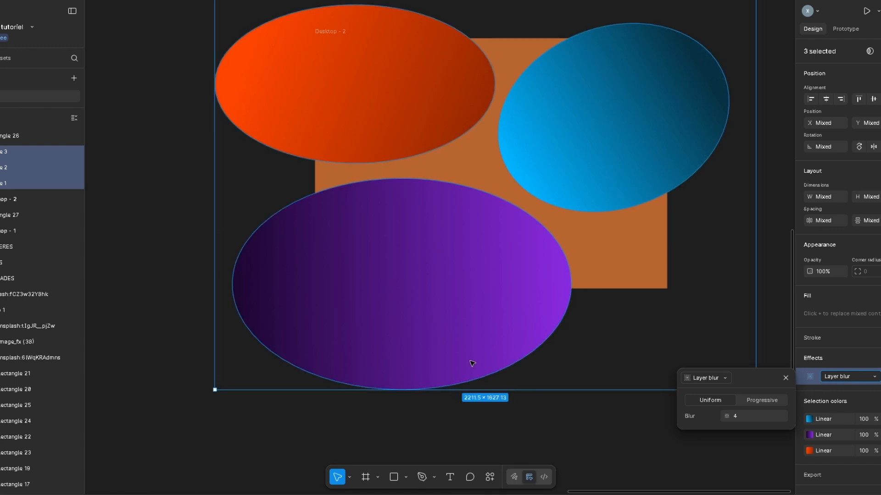
Set the layer blur of the three ellipses to 400 and clear the selection.
{"action": "left_click_drag", "start_coordinate": [727, 416], "coordinate": [16, 405]}
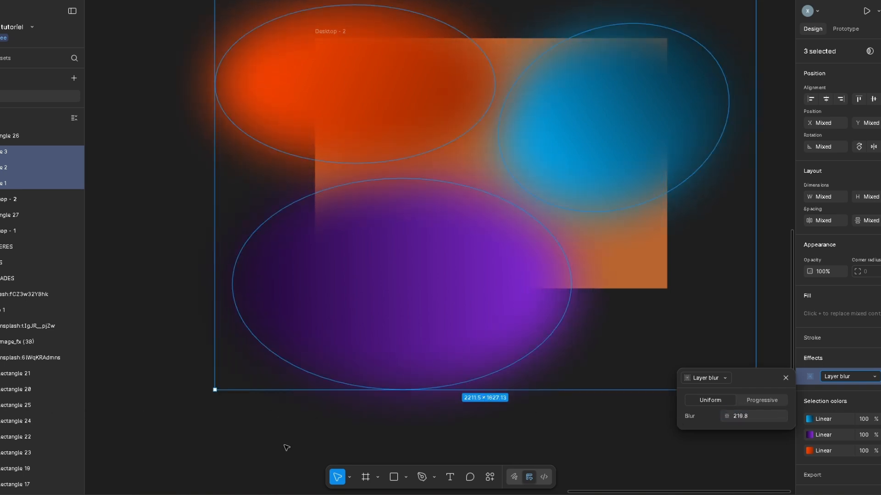
{"action": "left_click", "coordinate": [745, 418]}
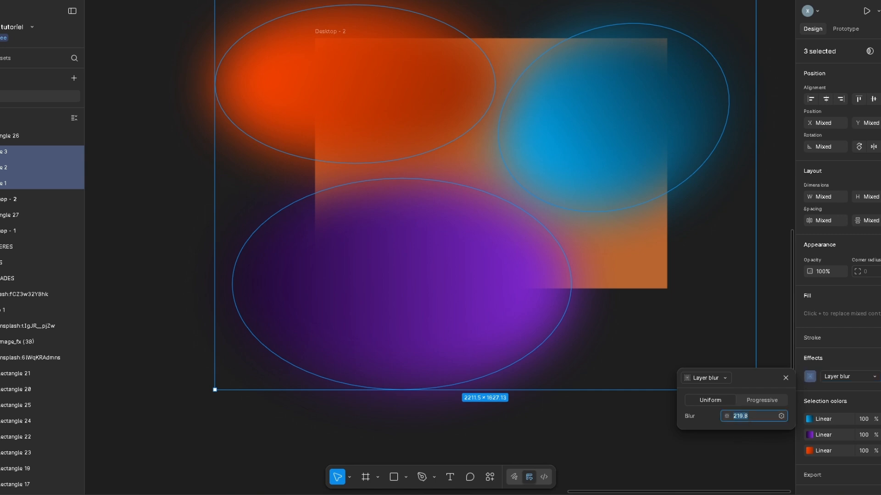
{"action": "type", "text": "400"}
{"action": "key", "text": "Return"}
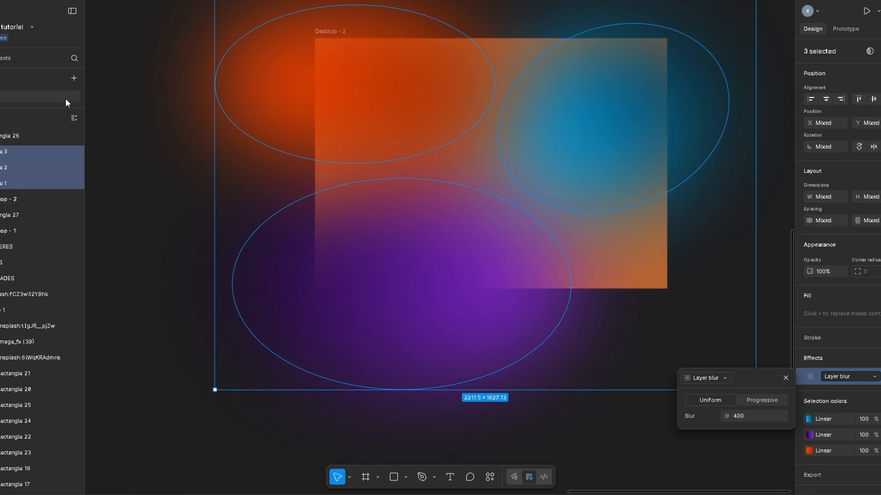
{"action": "left_click", "coordinate": [150, 268]}
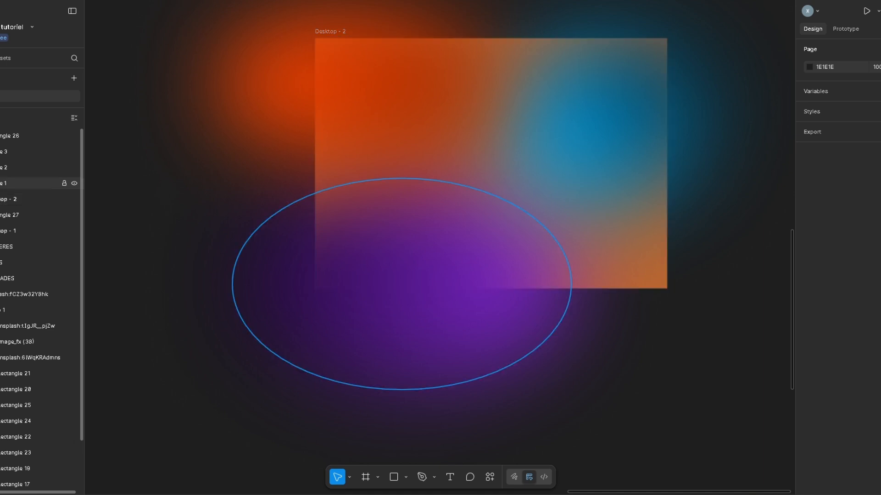
Nest the three blurred ellipses inside the Desktop - 2 frame so that it clips them, and clear the selection.
{"action": "left_click_drag", "start_coordinate": [9, 183], "coordinate": [64, 208]}
{"action": "left_click", "coordinate": [18, 152]}
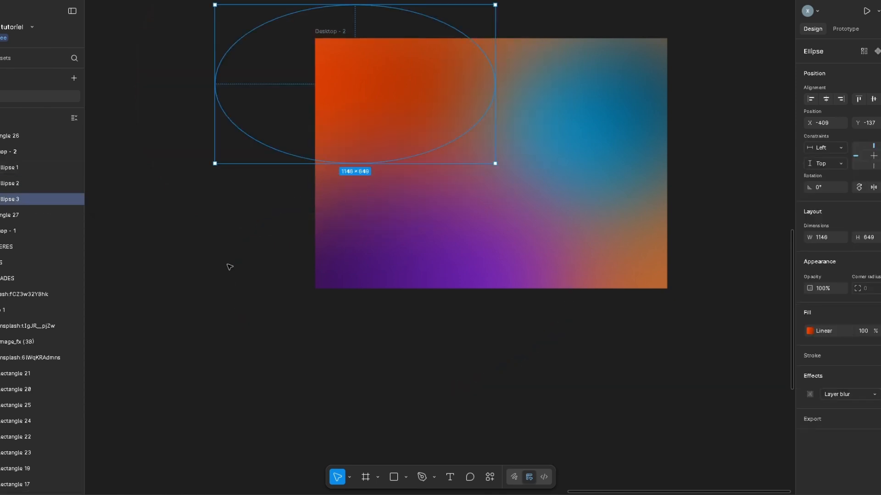
{"action": "left_click", "coordinate": [307, 308]}
Move the blue ellipse up and right, the purple ellipse up and left, and the orange ellipse toward the frame's upper-left corner.
{"action": "left_click_drag", "start_coordinate": [477, 212], "coordinate": [393, 254]}
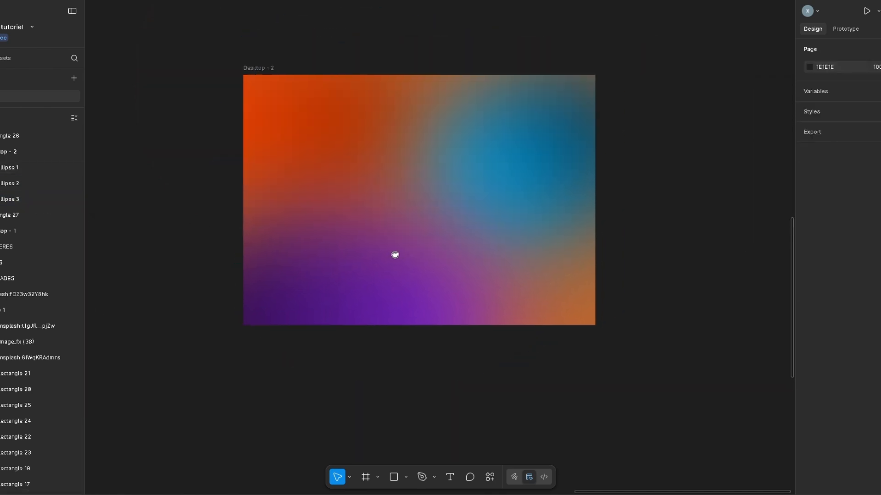
{"action": "scroll", "coordinate": [457, 218], "scroll_direction": "up", "scroll_amount": 3}
{"action": "left_click_drag", "start_coordinate": [448, 210], "coordinate": [476, 268]}
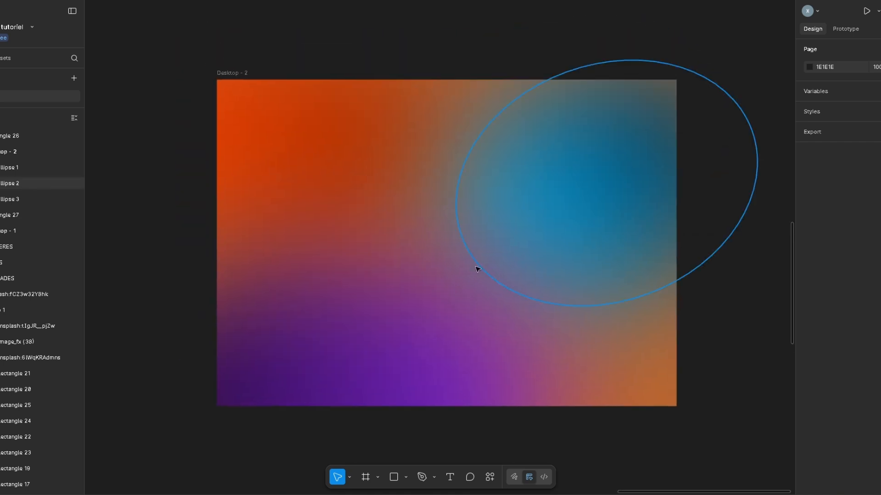
{"action": "left_click_drag", "start_coordinate": [570, 196], "coordinate": [617, 152]}
{"action": "left_click_drag", "start_coordinate": [413, 364], "coordinate": [365, 344]}
{"action": "left_click_drag", "start_coordinate": [349, 183], "coordinate": [308, 126]}
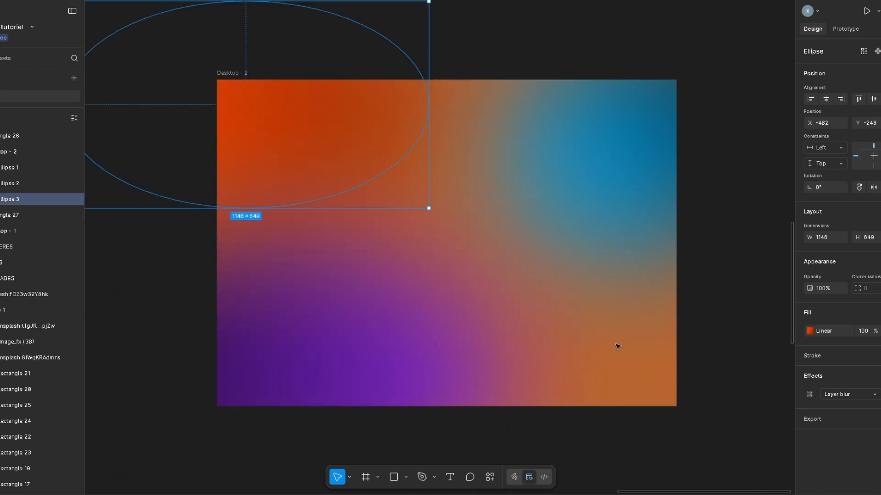
Shift the blue ellipse slightly down and the purple ellipse further toward the frame's lower-left corner, and clear the selection.
{"action": "left_click", "coordinate": [616, 214]}
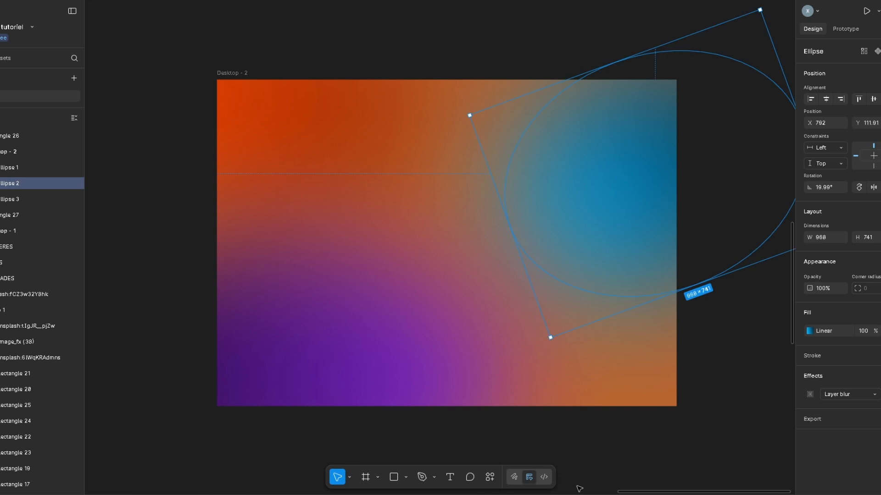
{"action": "left_click", "coordinate": [665, 460]}
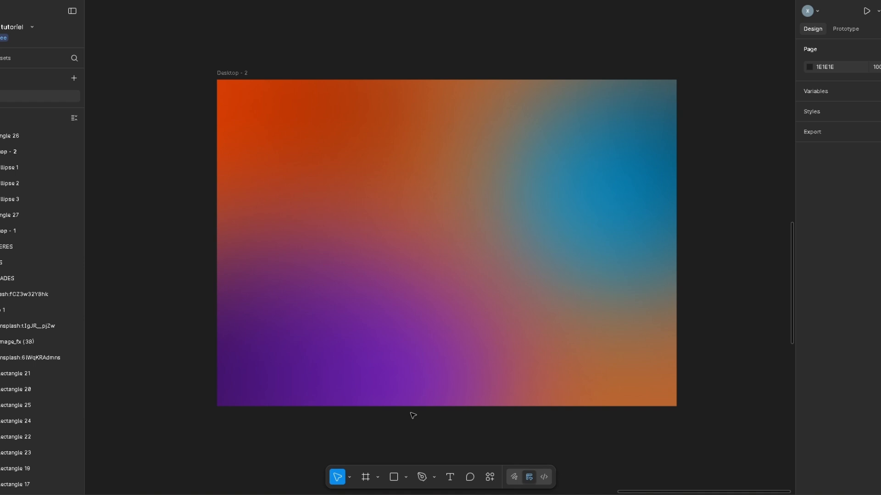
{"action": "left_click", "coordinate": [468, 373]}
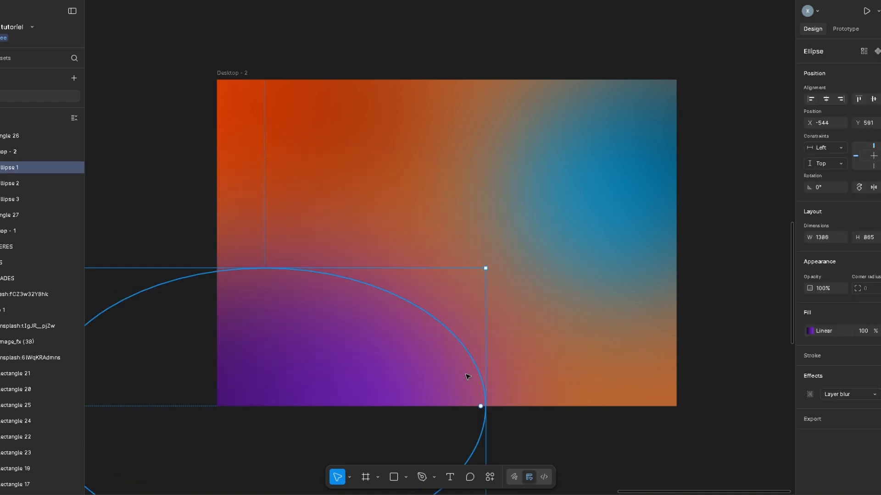
{"action": "left_click", "coordinate": [581, 460]}
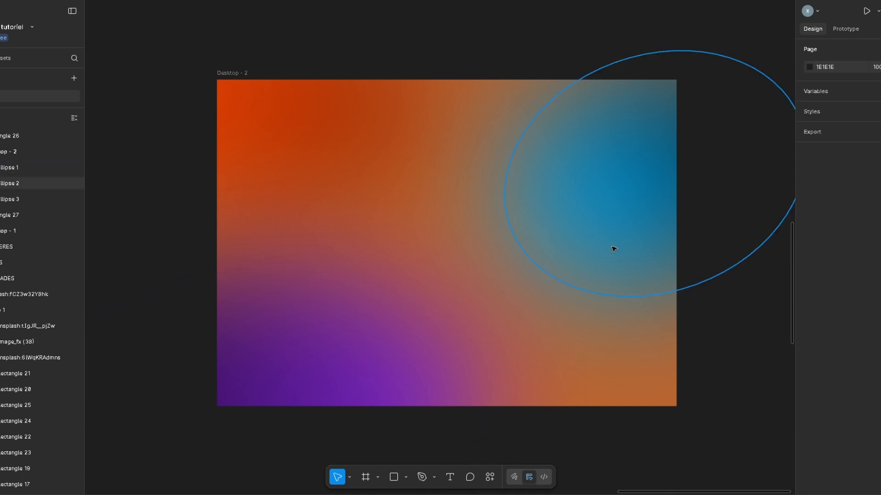
{"action": "left_click", "coordinate": [406, 477]}
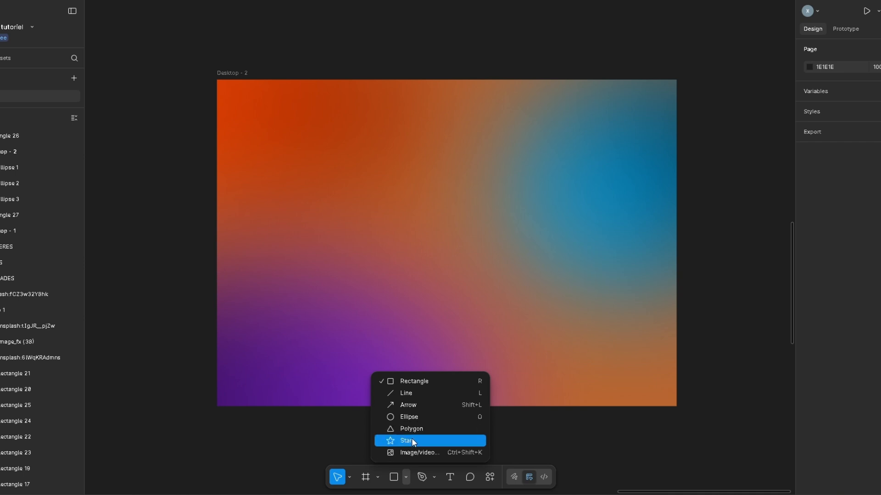
{"action": "left_click", "coordinate": [645, 425]}
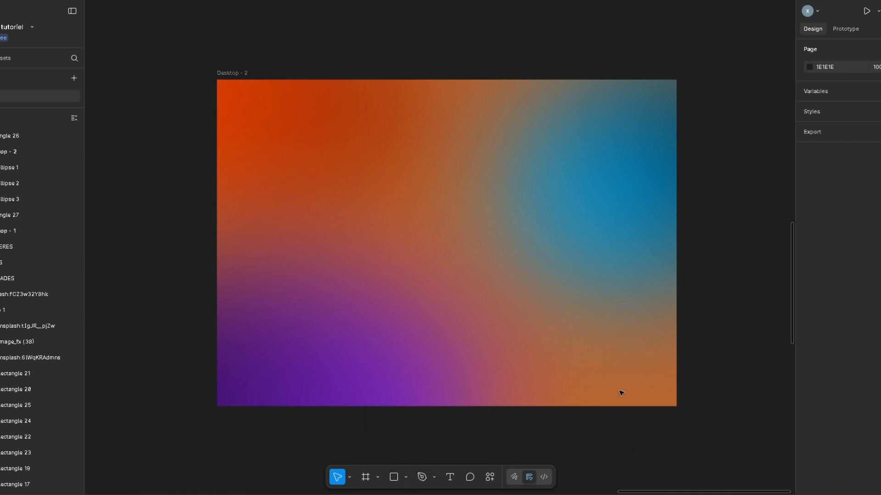
{"action": "scroll", "coordinate": [625, 349], "scroll_direction": "down", "scroll_amount": 3}
{"action": "scroll", "coordinate": [621, 344], "scroll_direction": "up", "scroll_amount": 3}
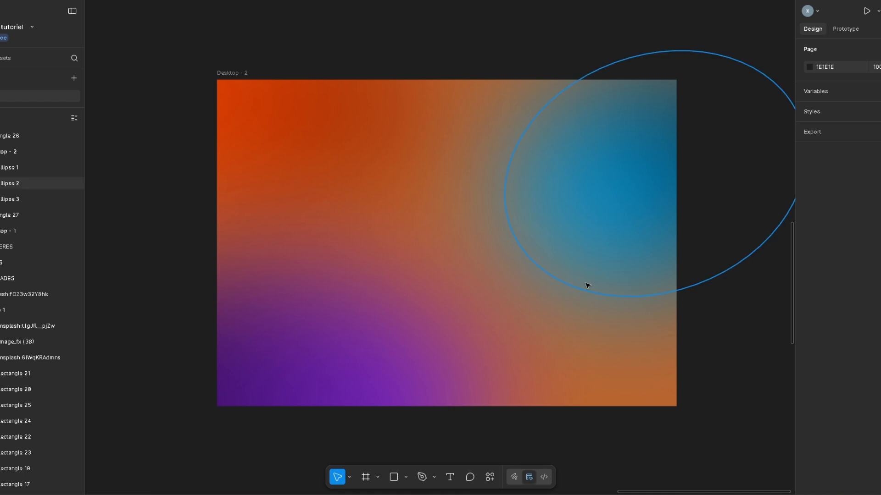
Set the blue ellipse's layer opacity to 80%.
{"action": "left_click", "coordinate": [618, 251]}
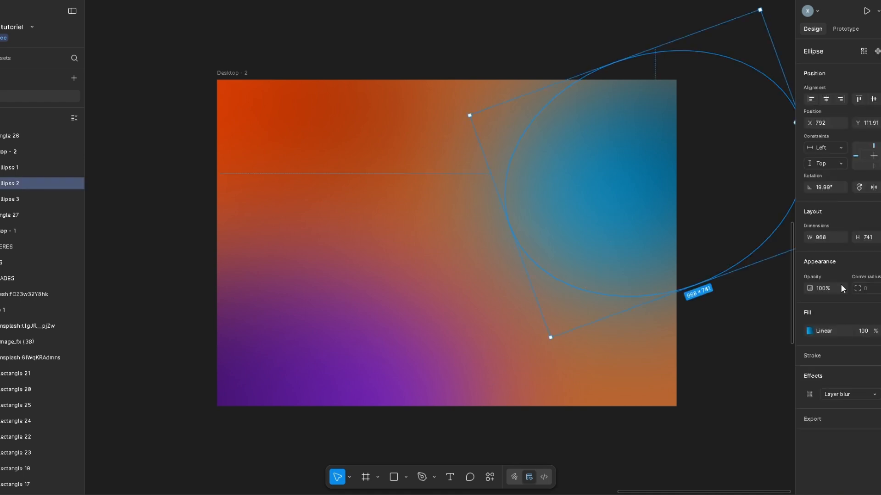
{"action": "left_click", "coordinate": [865, 332]}
{"action": "left_click", "coordinate": [824, 288]}
{"action": "type", "text": "8"}
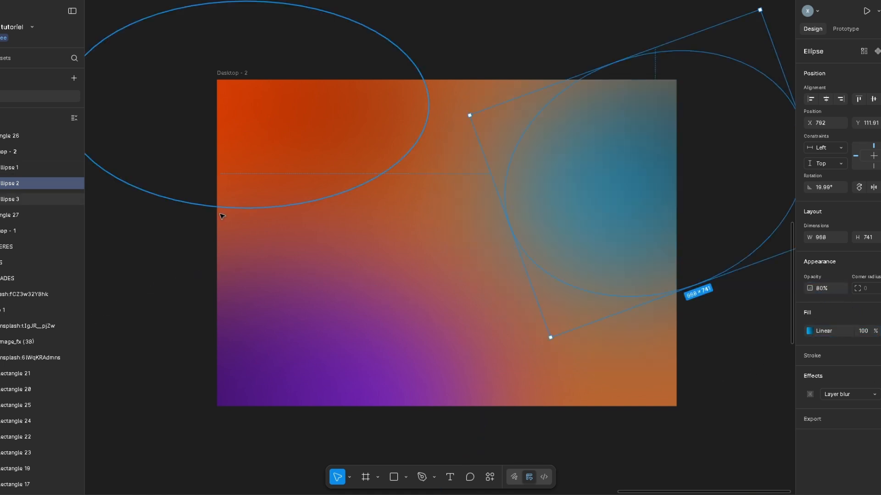
Set the purple ellipse's layer opacity to about 70% after trying 50%.
{"action": "left_click", "coordinate": [305, 334]}
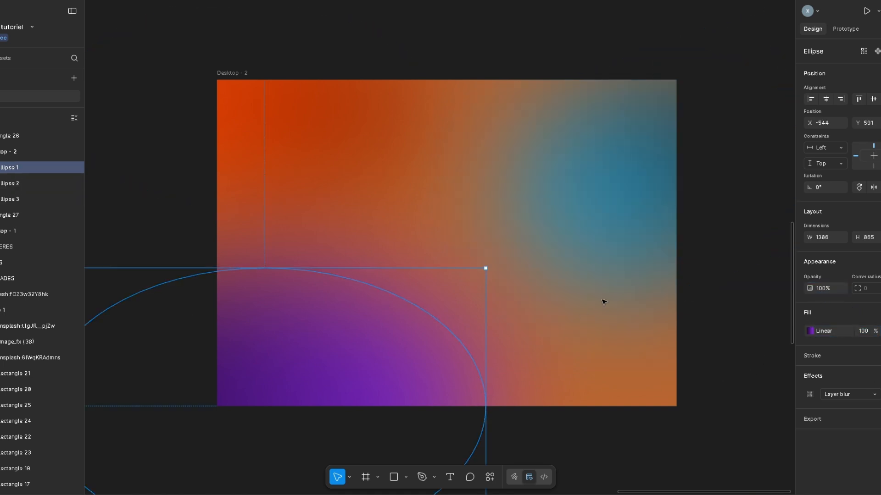
{"action": "left_click", "coordinate": [821, 290]}
{"action": "type", "text": "50"}
{"action": "key", "text": "Return"}
{"action": "left_click", "coordinate": [825, 288]}
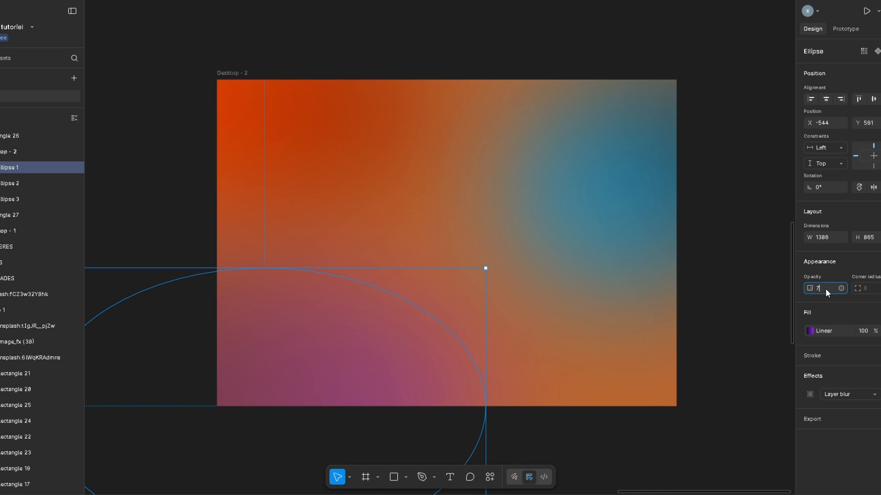
{"action": "key", "text": "Return"}
Set the orange ellipse's layer opacity to 60% after trying 50%.
{"action": "left_click", "coordinate": [28, 199]}
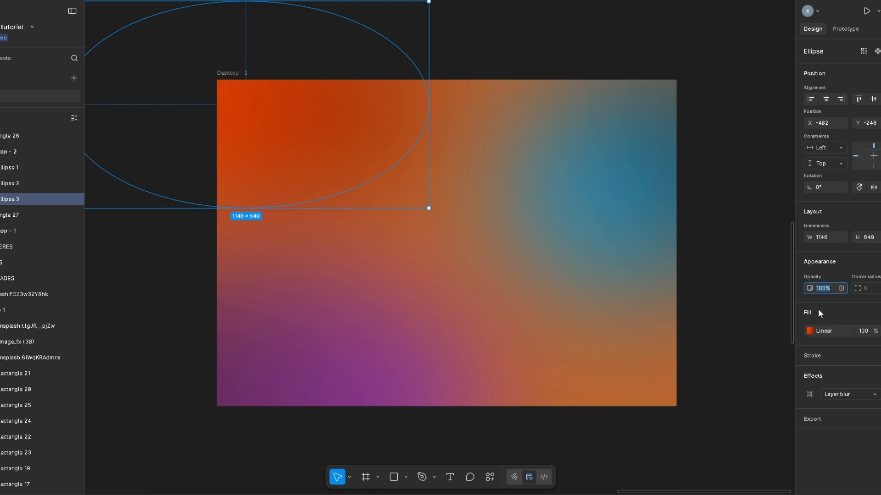
{"action": "key", "text": "Return"}
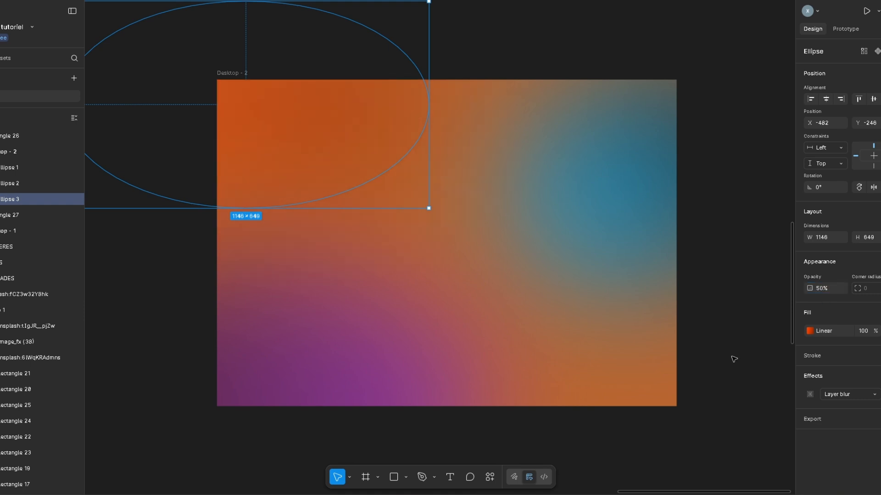
{"action": "left_click", "coordinate": [822, 291]}
{"action": "type", "text": "60"}
{"action": "key", "text": "Return"}
Try the orange ellipse nearer the centre of Desktop - 2, move it back toward the upper-left corner, and clear the selection.
{"action": "left_click_drag", "start_coordinate": [144, 60], "coordinate": [240, 108]}
{"action": "left_click_drag", "start_coordinate": [292, 182], "coordinate": [212, 126]}
{"action": "left_click", "coordinate": [758, 353]}
Nest the blur rectangle covering the Desktop - 1 frame inside that frame.
{"action": "key", "text": "shift+1"}
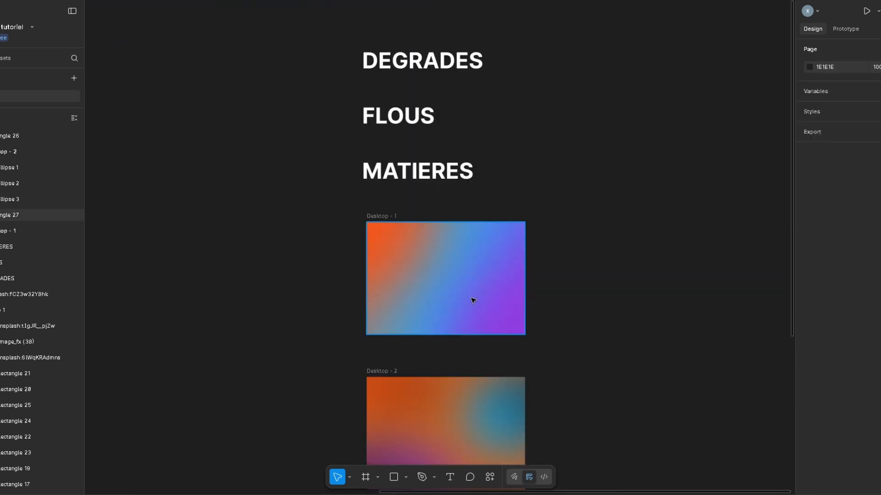
{"action": "scroll", "coordinate": [443, 299], "scroll_direction": "up", "scroll_amount": 3}
{"action": "scroll", "coordinate": [443, 300], "scroll_direction": "up", "scroll_amount": 3}
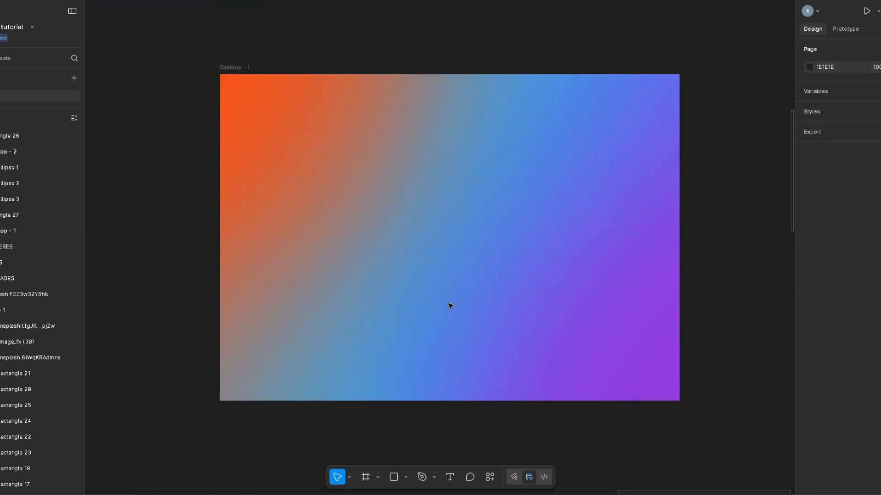
{"action": "left_click_drag", "start_coordinate": [421, 277], "coordinate": [376, 297]}
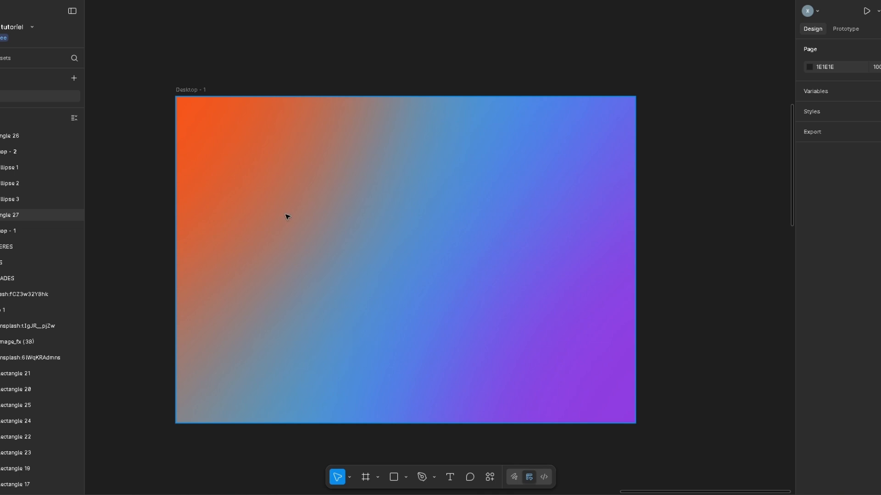
{"action": "key", "text": "f"}
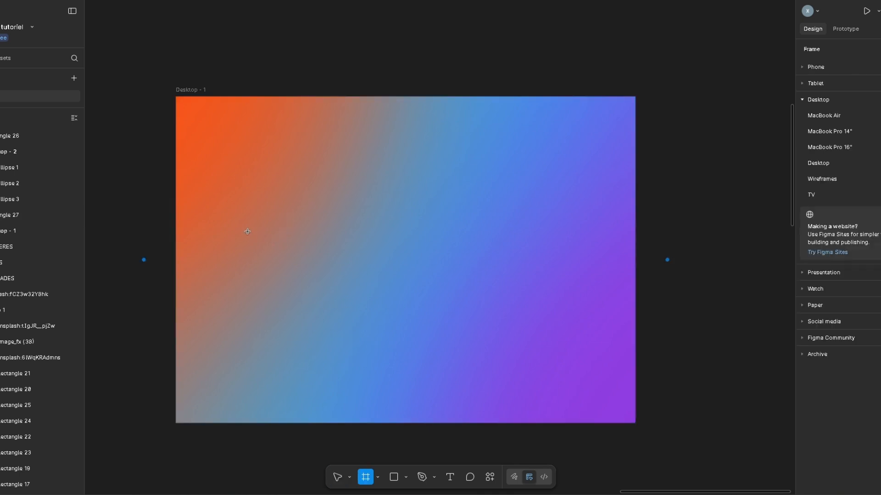
{"action": "key", "text": "Escape"}
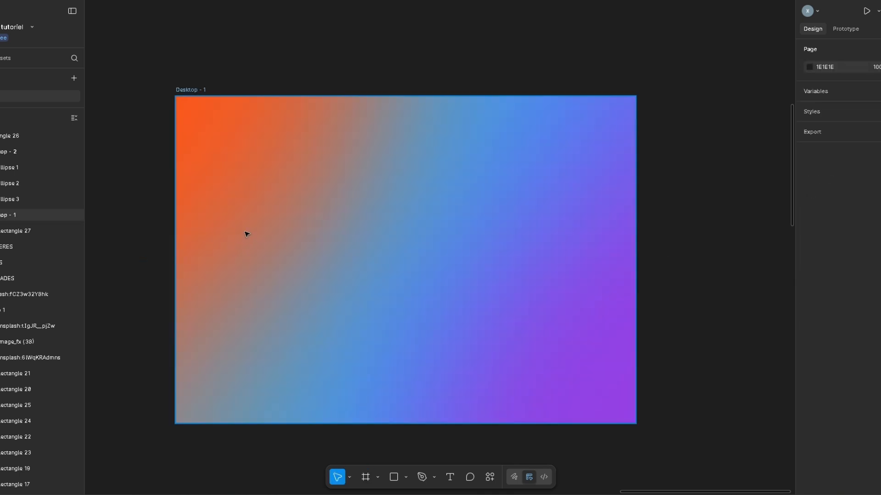
Draw a rectangle about 997 by 250 across the middle of Desktop - 1 and set its corner radius to 50.
{"action": "key", "text": "r"}
{"action": "left_click_drag", "start_coordinate": [229, 213], "coordinate": [547, 292]}
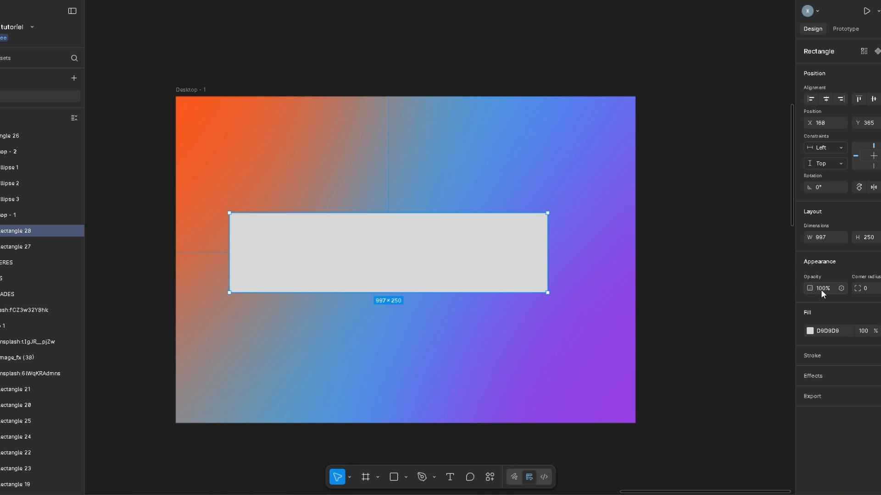
{"action": "left_click", "coordinate": [866, 289]}
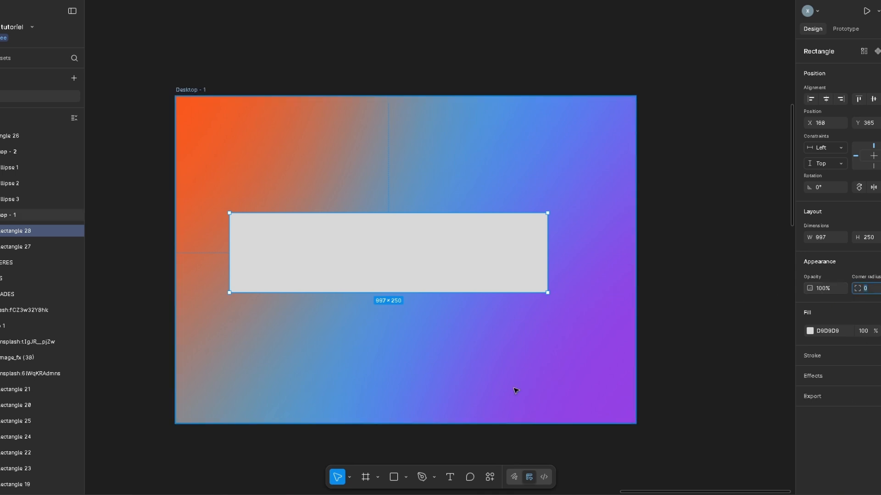
{"action": "type", "text": "50"}
{"action": "key", "text": "Return"}
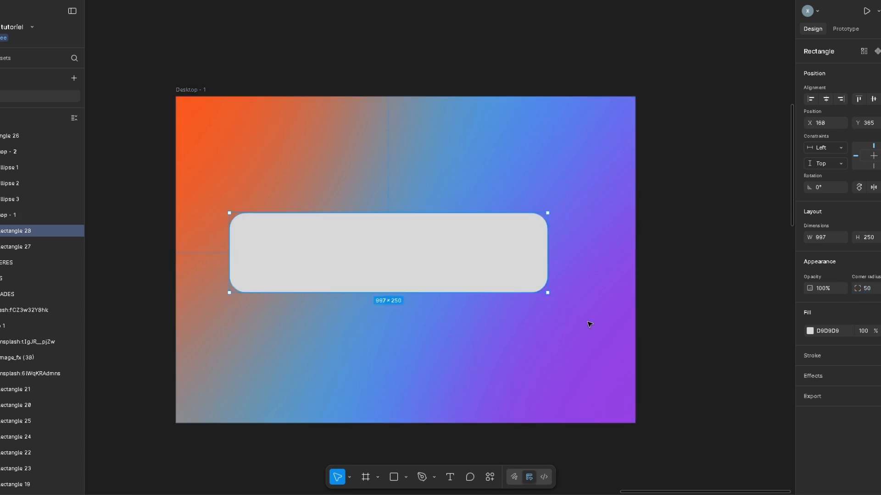
Centre the rounded rectangle horizontally and vertically in the Desktop - 1 frame and clear the selection.
{"action": "left_click_drag", "start_coordinate": [379, 269], "coordinate": [403, 274]}
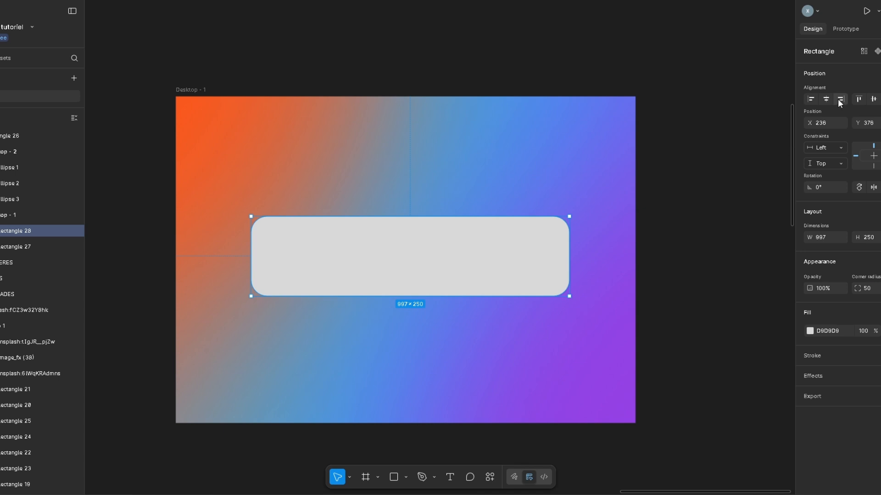
{"action": "left_click", "coordinate": [826, 99]}
{"action": "left_click", "coordinate": [873, 99]}
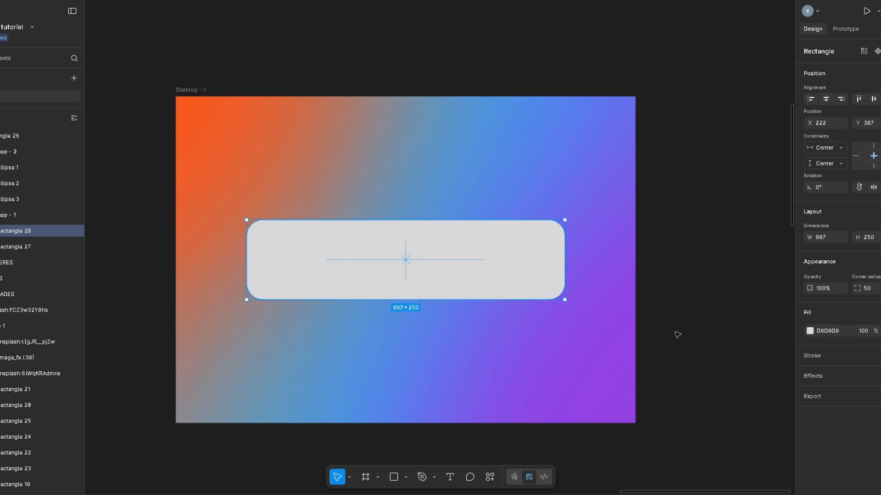
{"action": "left_click", "coordinate": [734, 335]}
Add a uniform background blur of 400 to the rounded rectangle.
{"action": "left_click", "coordinate": [506, 275]}
{"action": "left_click", "coordinate": [804, 384]}
{"action": "left_click", "coordinate": [701, 385]}
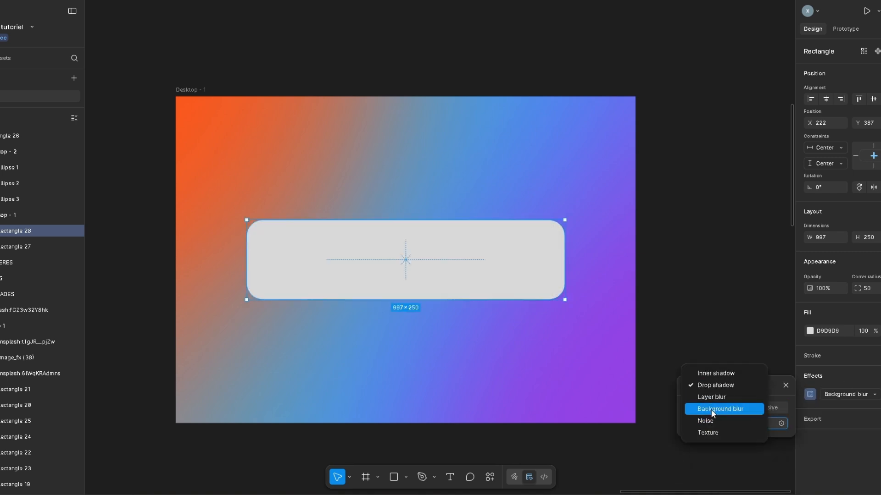
{"action": "left_click", "coordinate": [711, 409]}
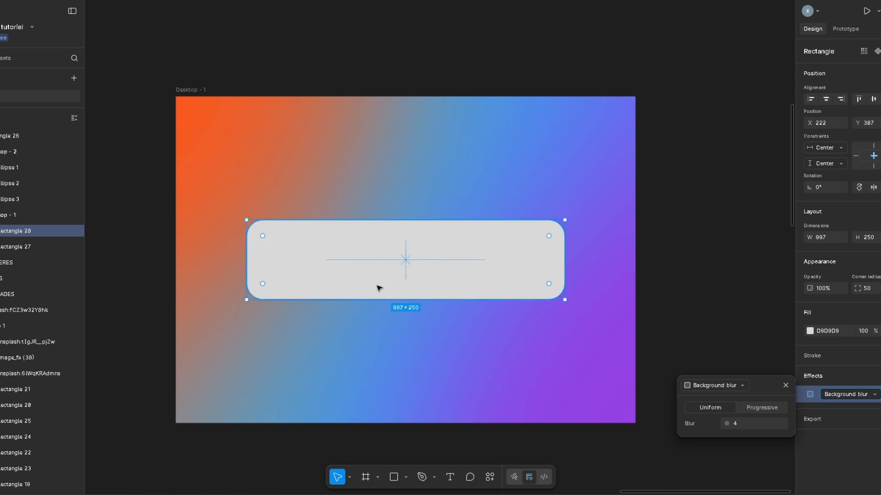
{"action": "left_click", "coordinate": [736, 425]}
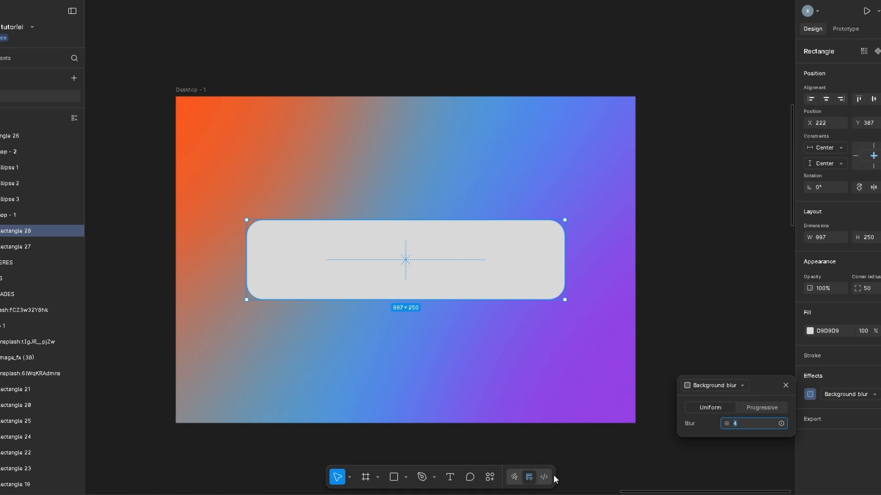
{"action": "type", "text": "400"}
{"action": "key", "text": "Return"}
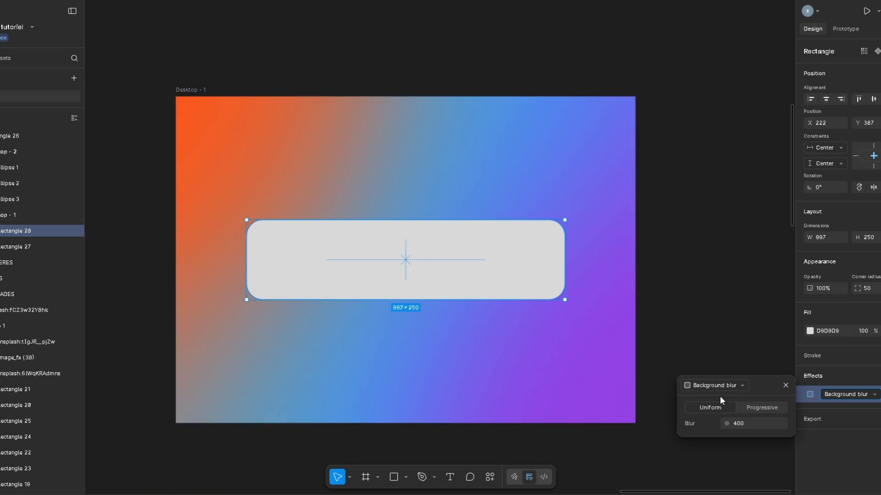
{"action": "left_click", "coordinate": [785, 385]}
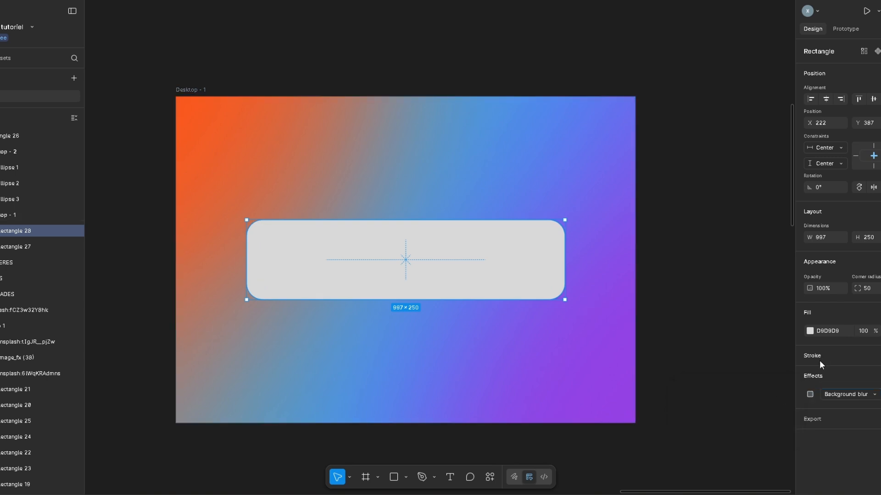
Set the rounded rectangle's fill opacity to 20% and clear the selection.
{"action": "left_click", "coordinate": [864, 331]}
{"action": "type", "text": "20"}
{"action": "key", "text": "Return"}
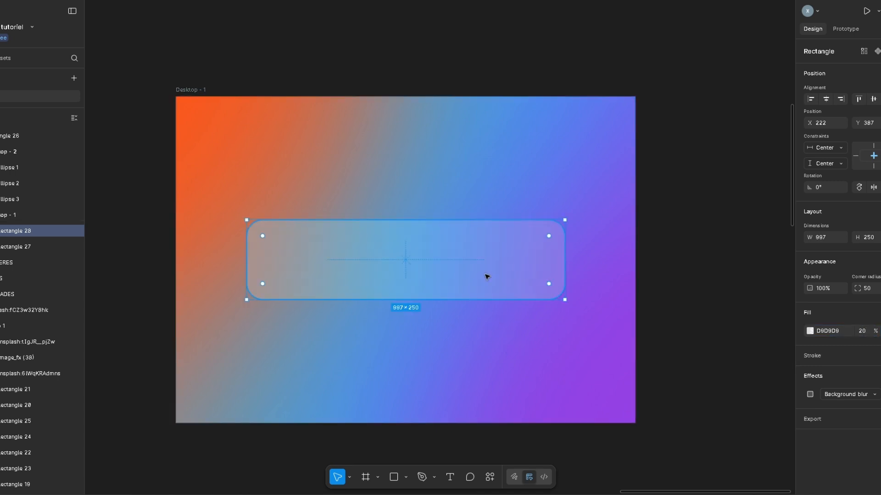
{"action": "left_click", "coordinate": [115, 370]}
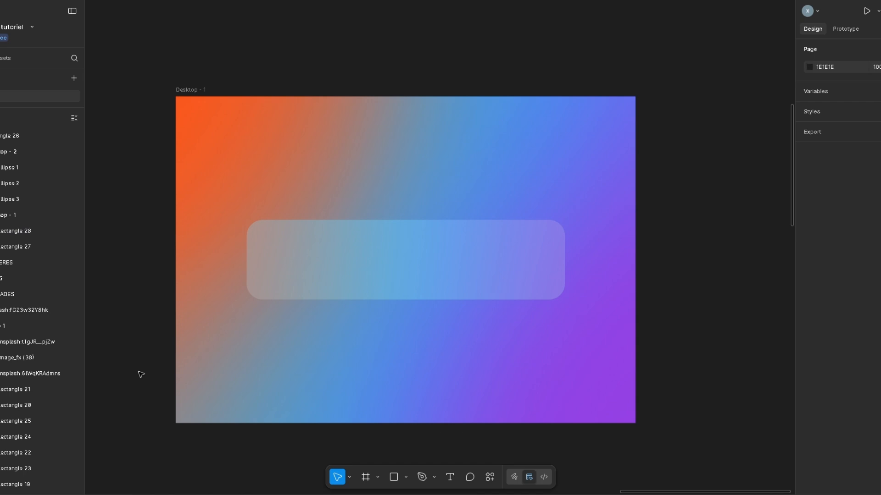
Examine the glass effect of the rounded rectangle against the Desktop - 1 gradient, both close up and from farther away.
{"action": "left_click", "coordinate": [466, 296]}
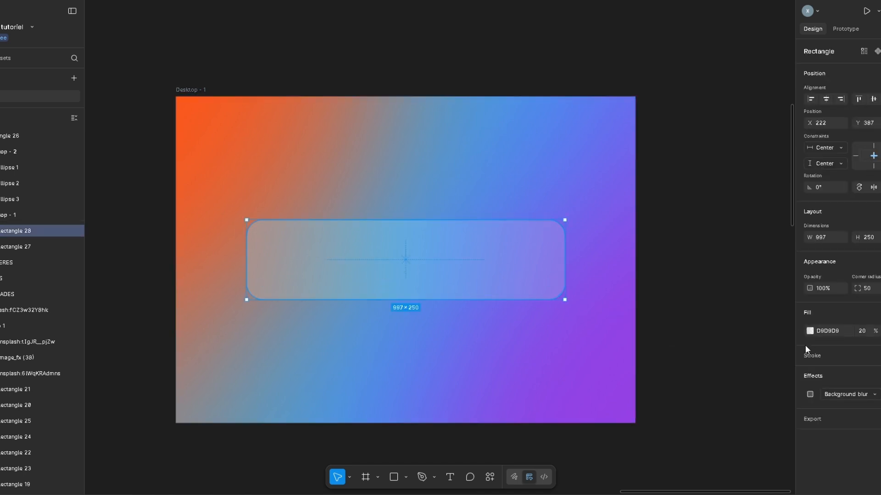
{"action": "scroll", "coordinate": [330, 275], "scroll_direction": "up", "scroll_amount": 2}
{"action": "scroll", "coordinate": [329, 275], "scroll_direction": "down", "scroll_amount": 2}
{"action": "scroll", "coordinate": [367, 275], "scroll_direction": "up", "scroll_amount": 4}
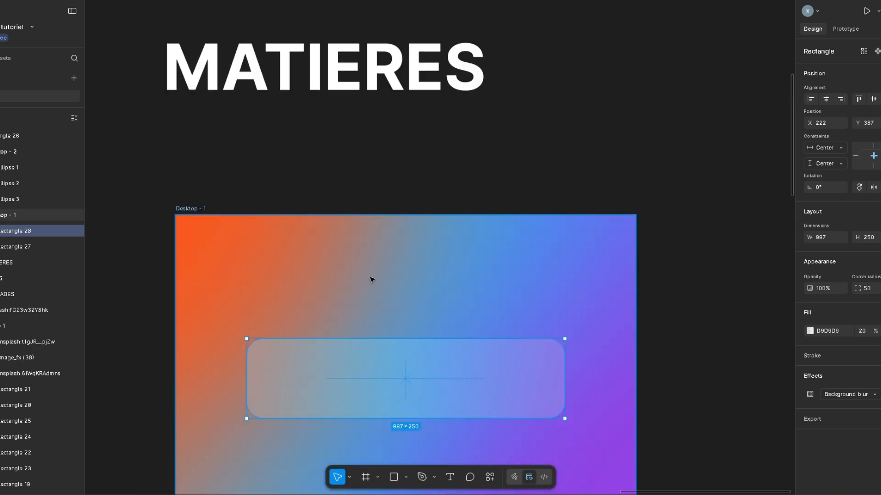
{"action": "scroll", "coordinate": [369, 279], "scroll_direction": "down", "scroll_amount": 3, "text": "ctrl"}
{"action": "scroll", "coordinate": [368, 281], "scroll_direction": "up", "scroll_amount": 5, "text": "ctrl"}
{"action": "scroll", "coordinate": [389, 270], "scroll_direction": "down", "scroll_amount": 3}
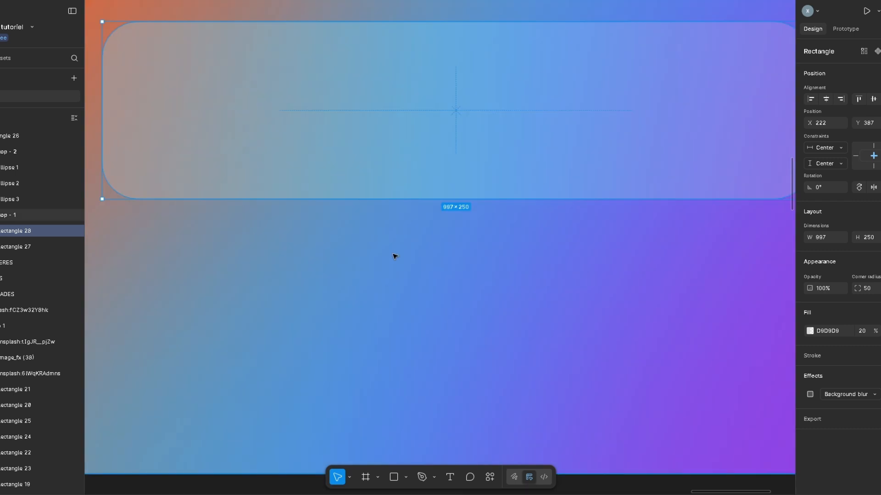
{"action": "left_click", "coordinate": [435, 277]}
{"action": "scroll", "coordinate": [424, 193], "scroll_direction": "up", "scroll_amount": 1}
{"action": "left_click_drag", "start_coordinate": [413, 215], "coordinate": [410, 223]}
{"action": "scroll", "coordinate": [411, 223], "scroll_direction": "down", "scroll_amount": 5, "text": "ctrl"}
{"action": "scroll", "coordinate": [431, 238], "scroll_direction": "up", "scroll_amount": 2}
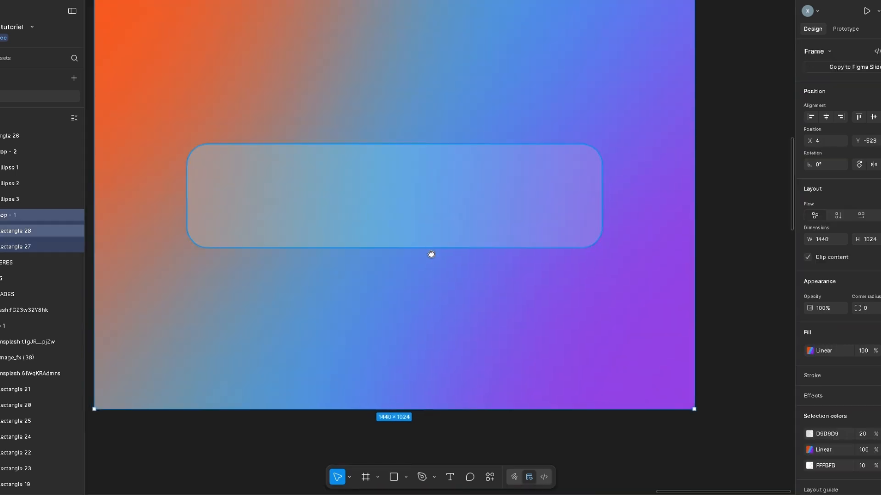
Nudge the rounded rectangle to X 221, Y 377 and give it a white FFFFFF inside stroke.
{"action": "left_click", "coordinate": [450, 258]}
{"action": "mouse_move", "coordinate": [451, 259]}
{"action": "left_mouse_down"}
{"action": "mouse_move", "coordinate": [398, 177]}
{"action": "mouse_move", "coordinate": [294, 141]}
{"action": "mouse_move", "coordinate": [283, 127]}
{"action": "mouse_move", "coordinate": [296, 126]}
{"action": "mouse_move", "coordinate": [508, 297]}
{"action": "mouse_move", "coordinate": [572, 391]}
{"action": "mouse_move", "coordinate": [436, 287]}
{"action": "mouse_move", "coordinate": [445, 265]}
{"action": "mouse_move", "coordinate": [435, 255]}
{"action": "mouse_move", "coordinate": [466, 256]}
{"action": "mouse_move", "coordinate": [450, 261]}
{"action": "mouse_move", "coordinate": [458, 253]}
{"action": "mouse_move", "coordinate": [442, 252]}
{"action": "mouse_move", "coordinate": [451, 255]}
{"action": "left_mouse_up"}
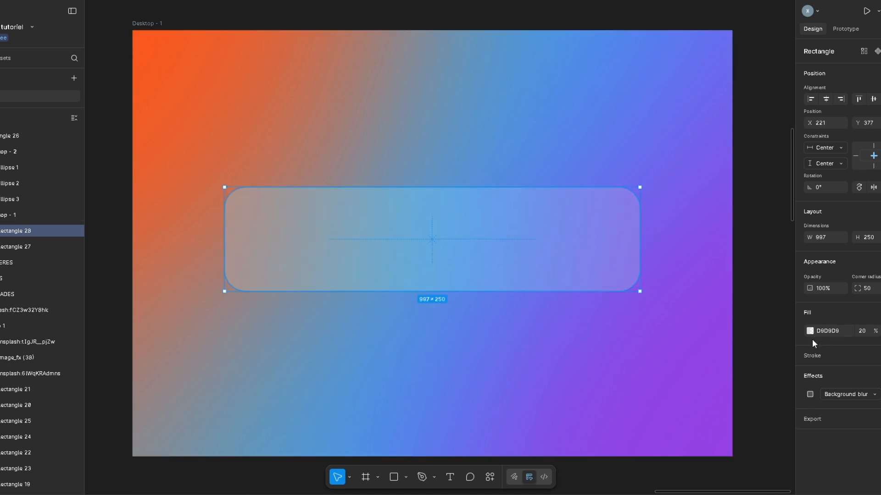
{"action": "left_click", "coordinate": [876, 356]}
{"action": "left_click", "coordinate": [810, 374]}
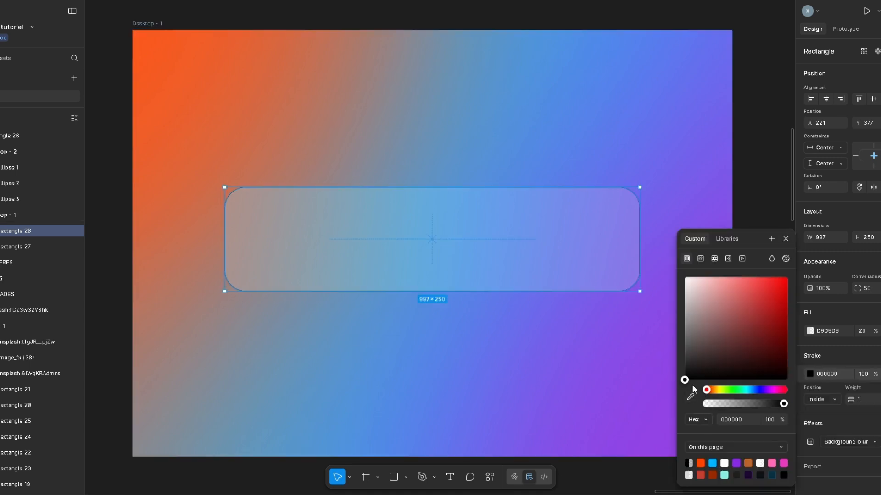
{"action": "left_click_drag", "start_coordinate": [685, 380], "coordinate": [677, 274]}
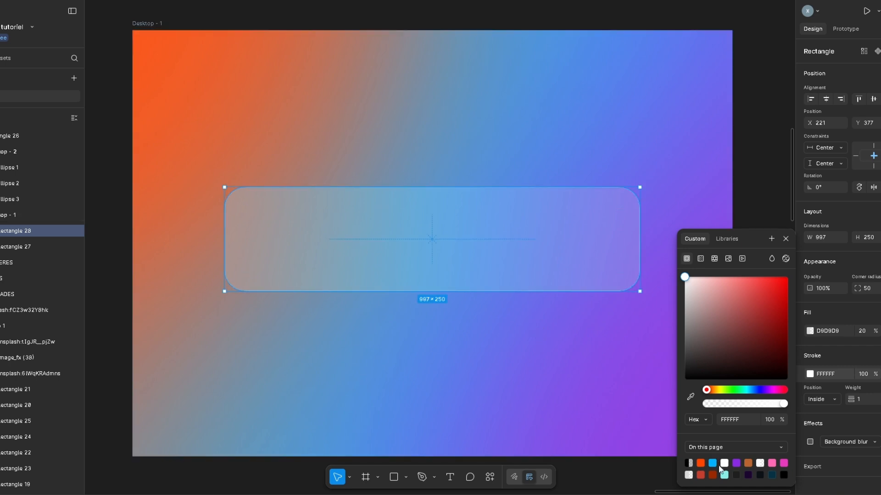
Add a black 000000 inside stroke to the Desktop - 1 frame.
{"action": "left_click", "coordinate": [620, 343]}
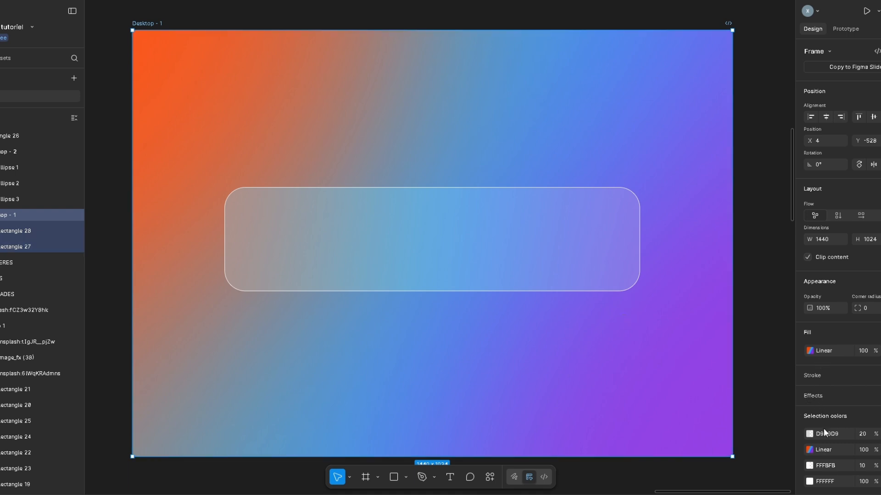
{"action": "left_click", "coordinate": [819, 377]}
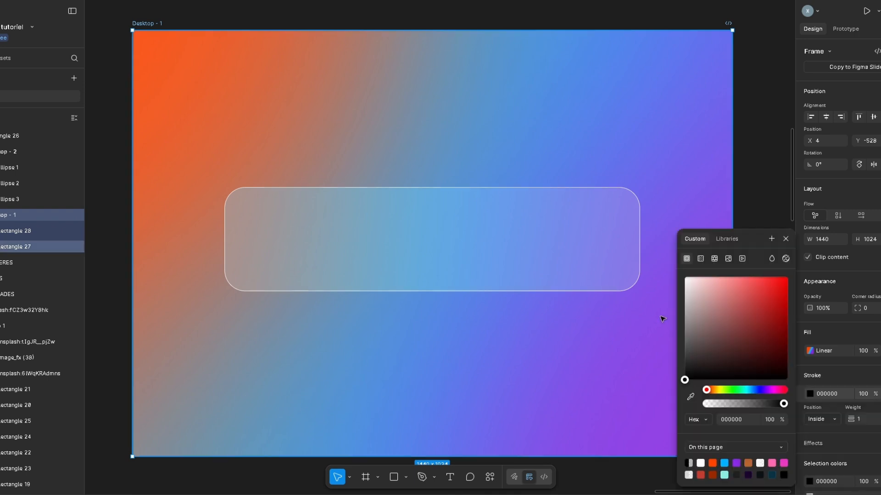
Change the rounded rectangle's stroke to a linear gradient running diagonally from its upper-left corner to its lower-right corner.
{"action": "left_click", "coordinate": [622, 279]}
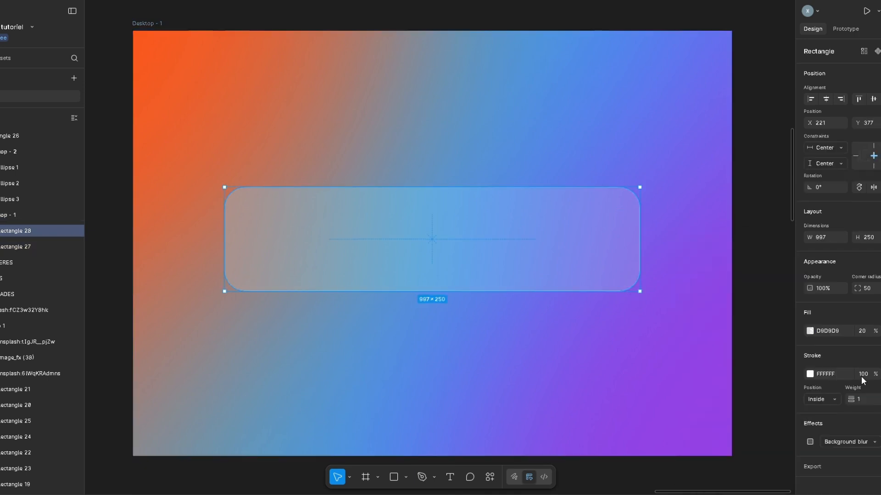
{"action": "left_click", "coordinate": [810, 374]}
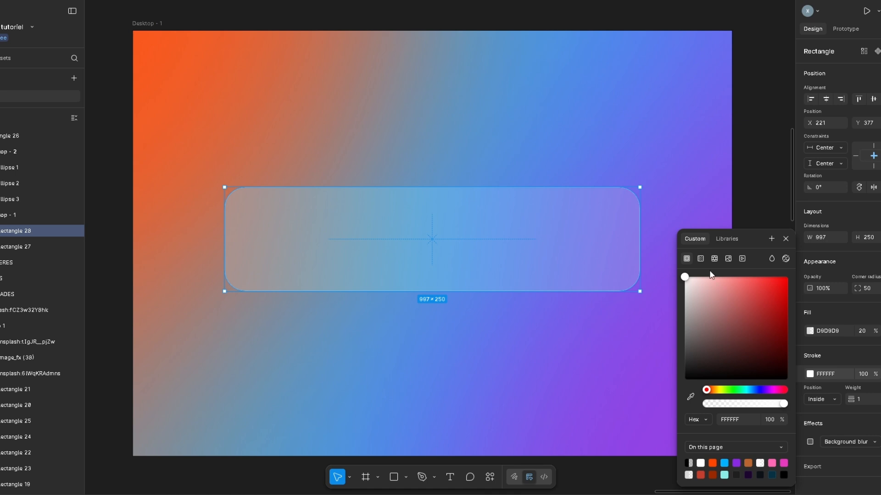
{"action": "left_click", "coordinate": [701, 259]}
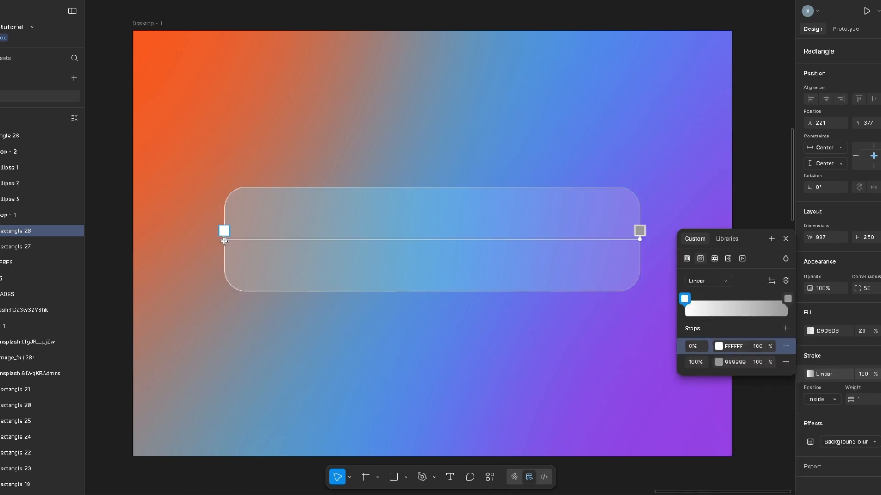
{"action": "left_click_drag", "start_coordinate": [224, 239], "coordinate": [224, 187]}
{"action": "left_click_drag", "start_coordinate": [640, 239], "coordinate": [640, 291]}
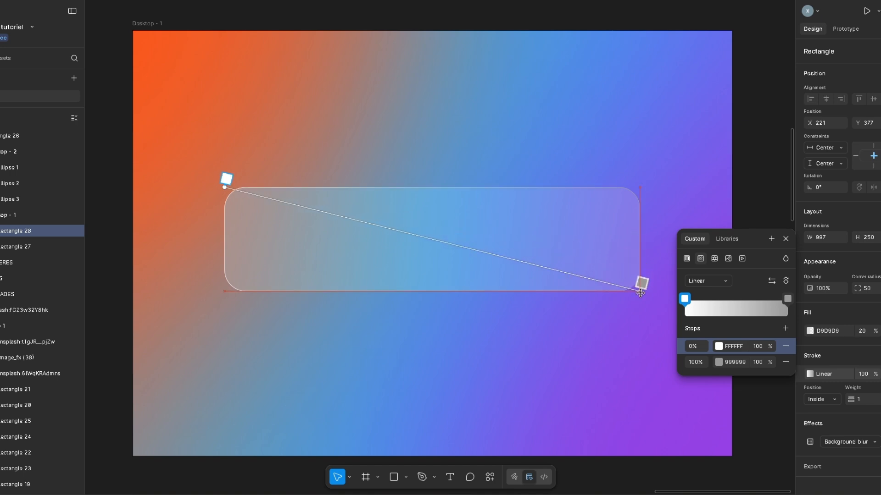
Set the stroke gradient's end stop to 0% opacity and the rounded rectangle's stroke weight to 2.
{"action": "left_click", "coordinate": [759, 362]}
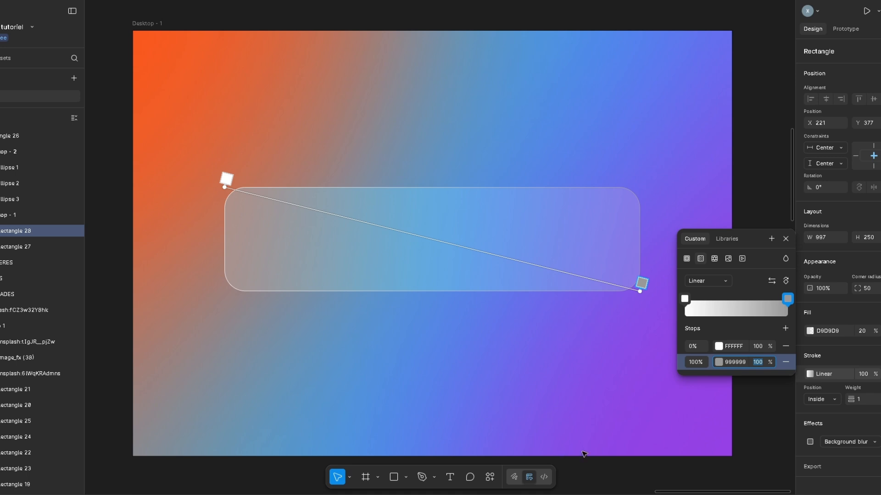
{"action": "type", "text": "0"}
{"action": "key", "text": "Return"}
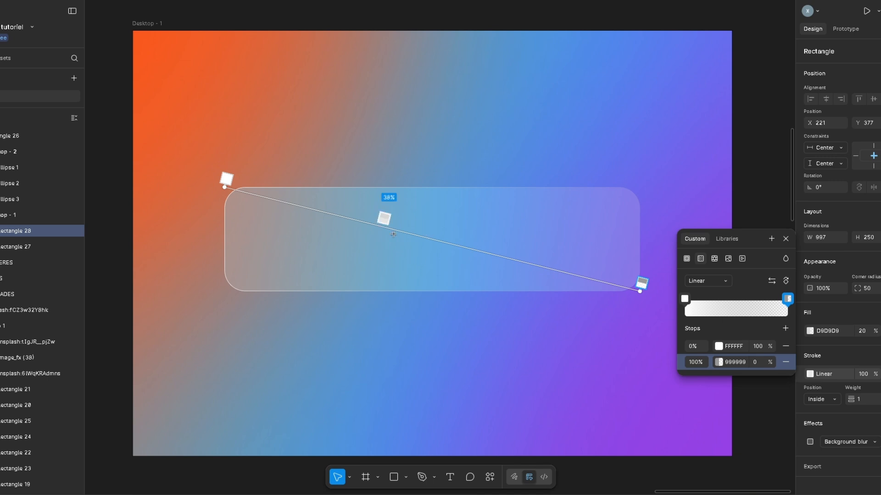
{"action": "left_click", "coordinate": [785, 238]}
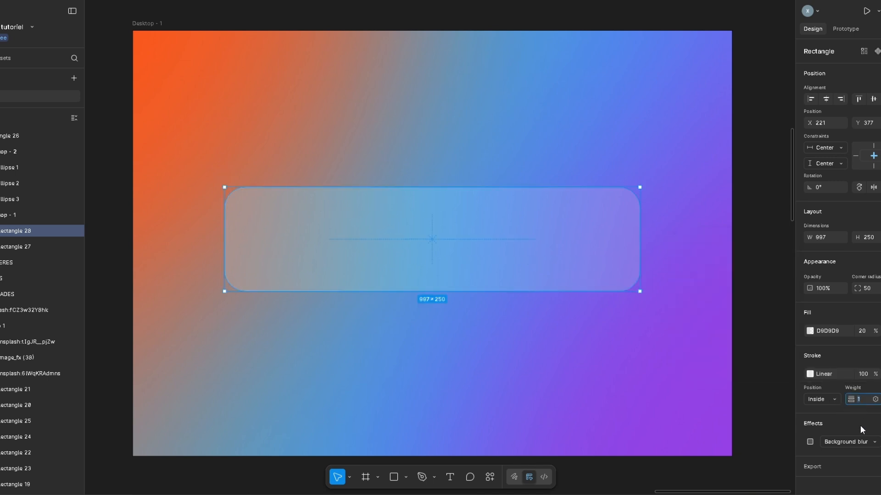
{"action": "key", "text": "Escape"}
{"action": "key", "text": "Escape"}
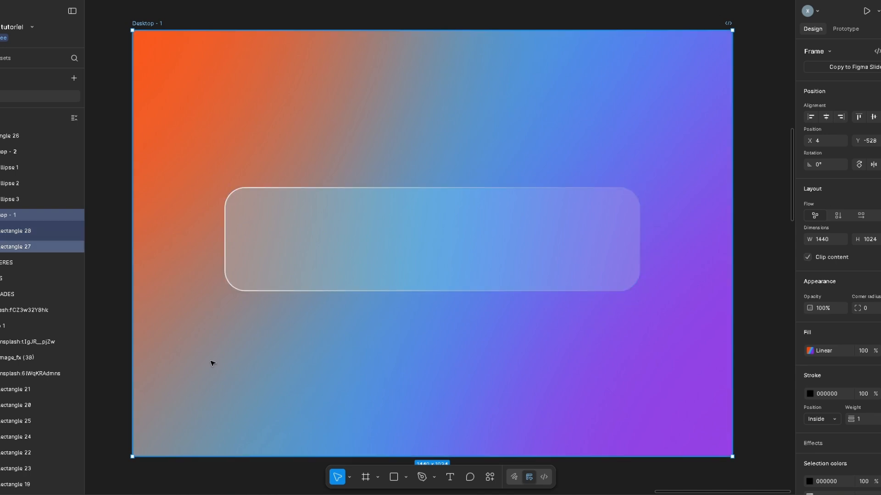
Add a middle stop at 50% to the rounded rectangle's stroke gradient and set the end stop's opacity to 100%.
{"action": "left_click", "coordinate": [422, 265]}
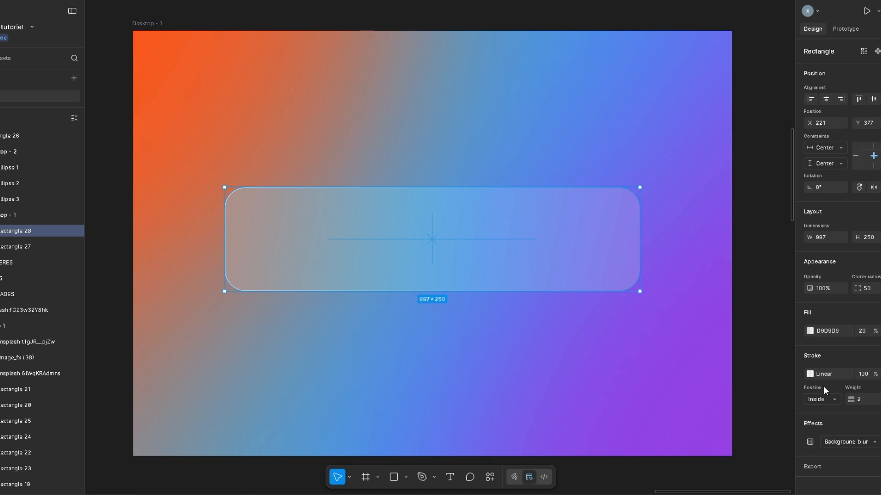
{"action": "left_click", "coordinate": [812, 376]}
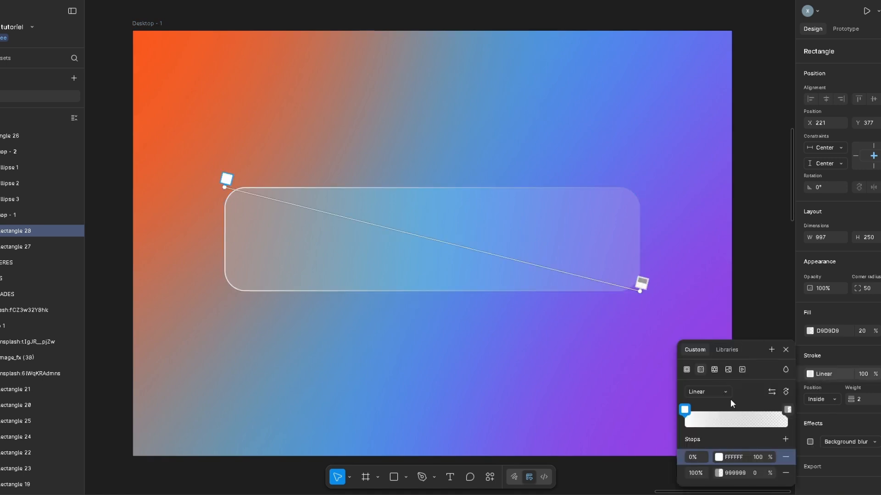
{"action": "left_click", "coordinate": [734, 420]}
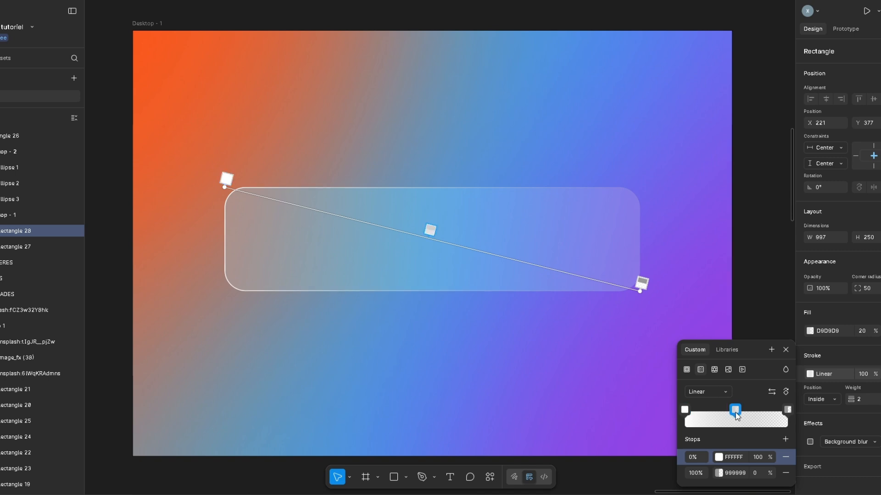
{"action": "left_click", "coordinate": [754, 475]}
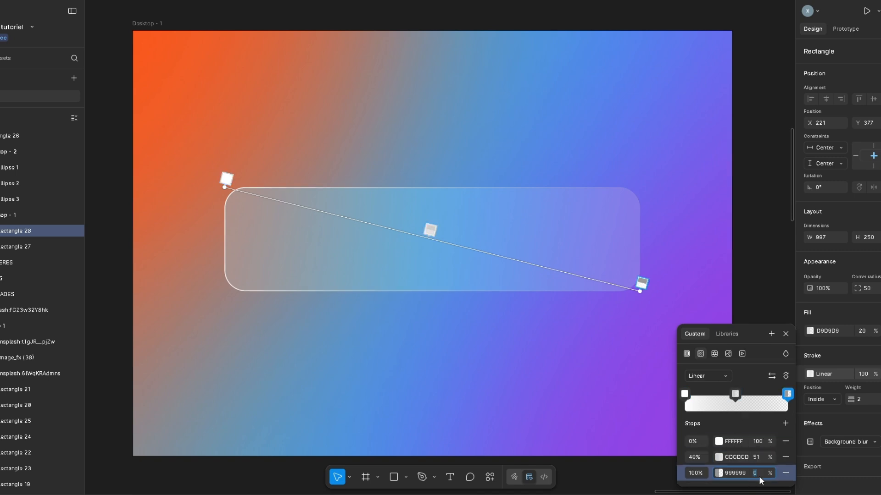
{"action": "type", "text": "100"}
{"action": "left_click", "coordinate": [695, 457]}
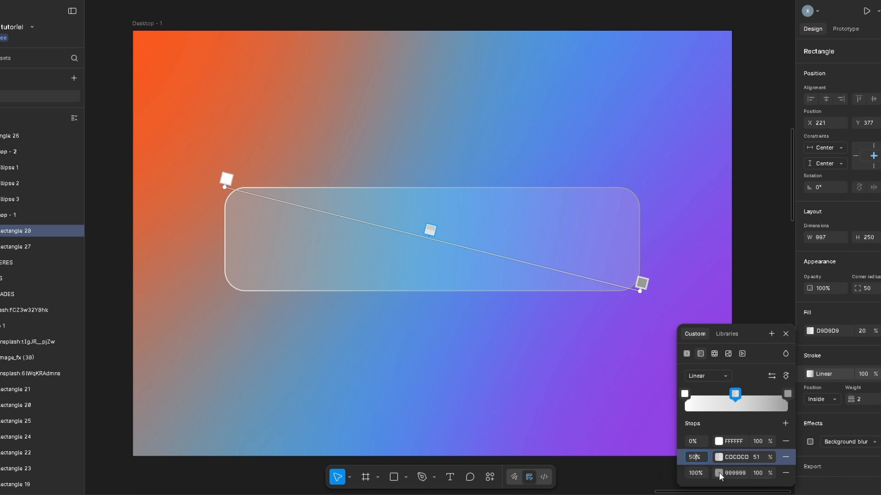
{"action": "type", "text": "50"}
{"action": "key", "text": "Return"}
Change the colour of the stroke gradient's end stop to near-white FFFEFE.
{"action": "left_click", "coordinate": [717, 476]}
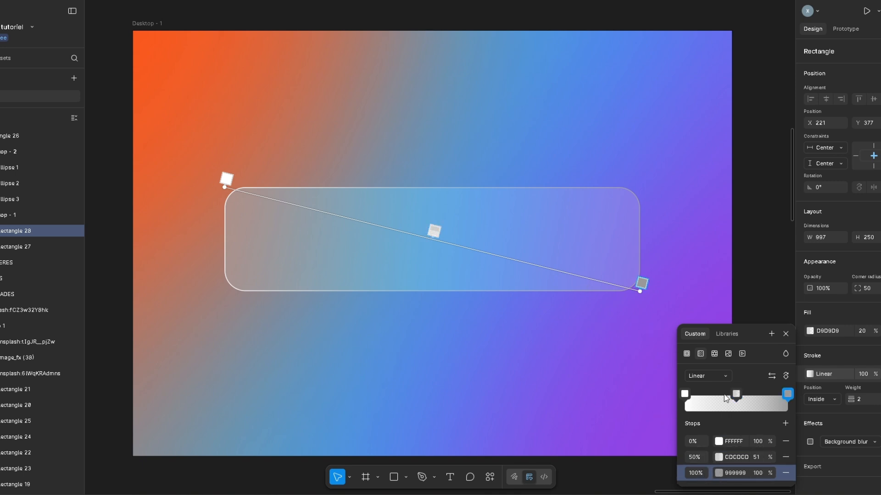
{"action": "left_click", "coordinate": [788, 395]}
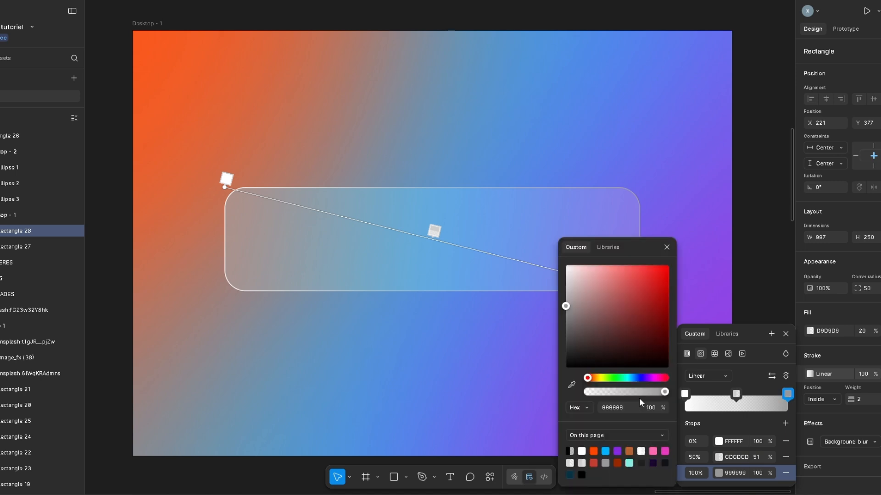
{"action": "left_click_drag", "start_coordinate": [569, 312], "coordinate": [566, 265]}
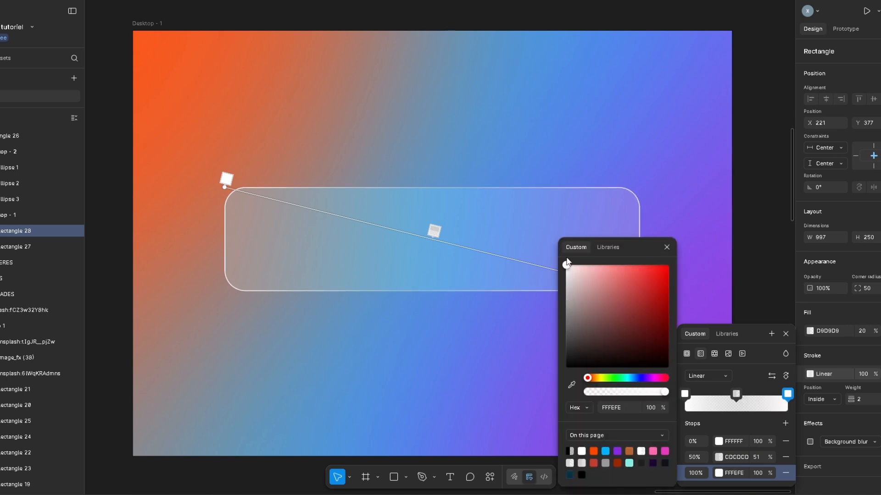
Set the stroke gradient's middle stop to grey 919191 with 0% opacity and close the gradient settings.
{"action": "left_click", "coordinate": [737, 394]}
{"action": "left_click_drag", "start_coordinate": [566, 286], "coordinate": [566, 310]}
{"action": "left_click", "coordinate": [753, 458]}
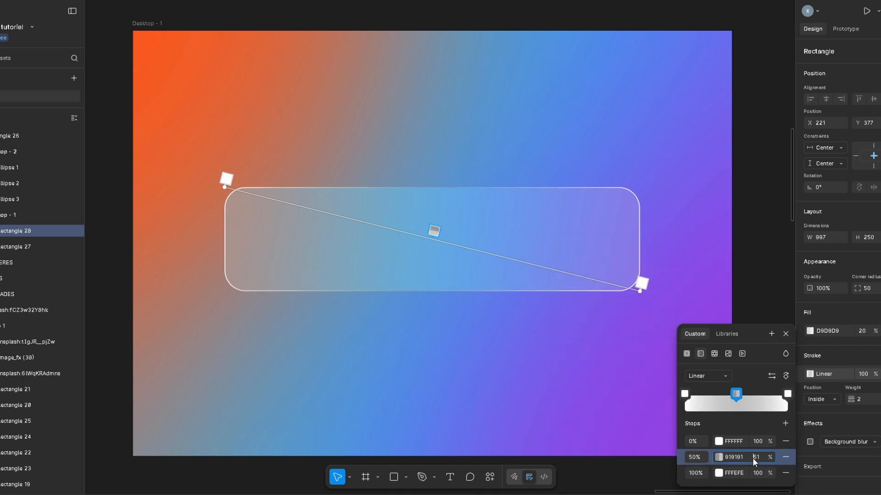
{"action": "type", "text": "0"}
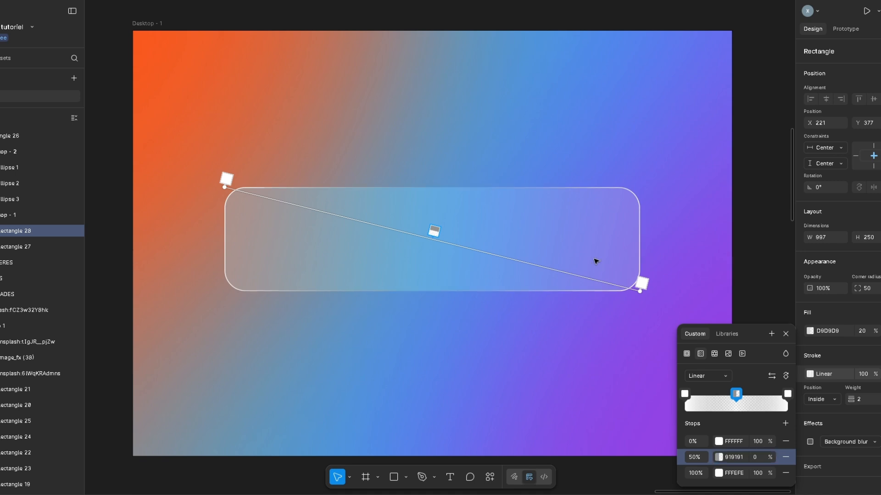
{"action": "left_click", "coordinate": [542, 372]}
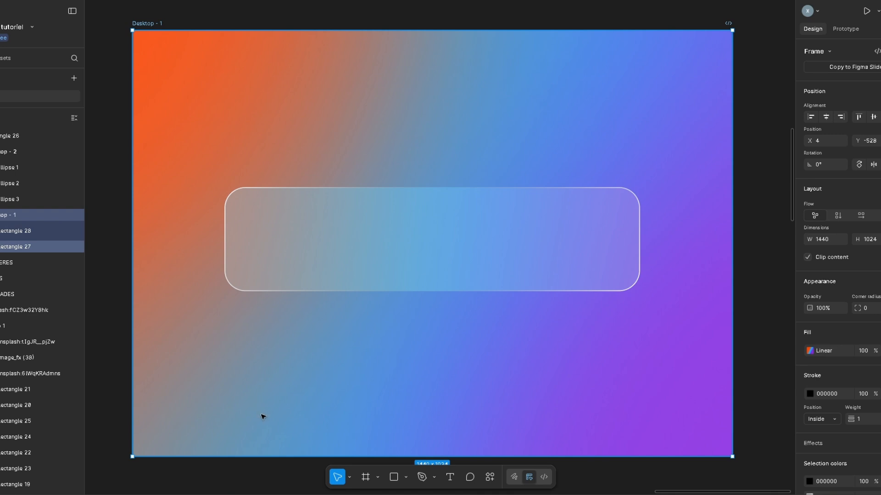
Add the text "TITRE" over the glass rectangle in the Desktop - 1 frame.
{"action": "key", "text": "t"}
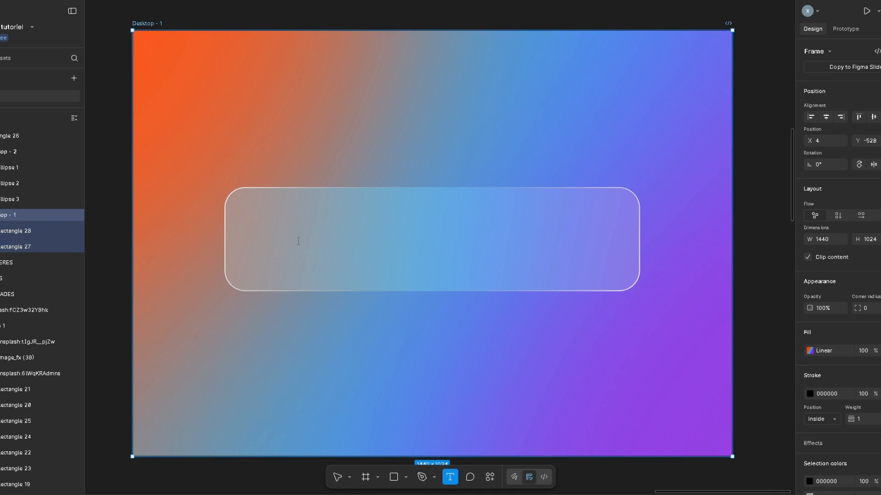
{"action": "left_click", "coordinate": [298, 241]}
{"action": "type", "text": "TITR"}
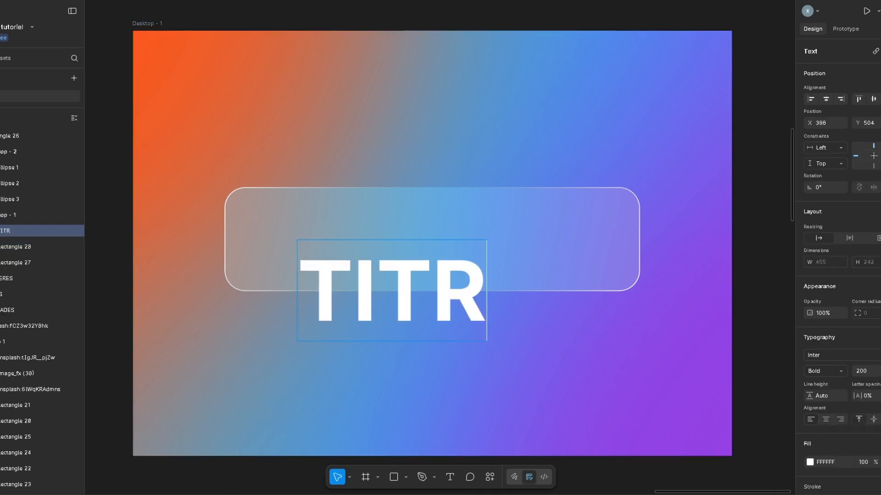
{"action": "type", "text": "E"}
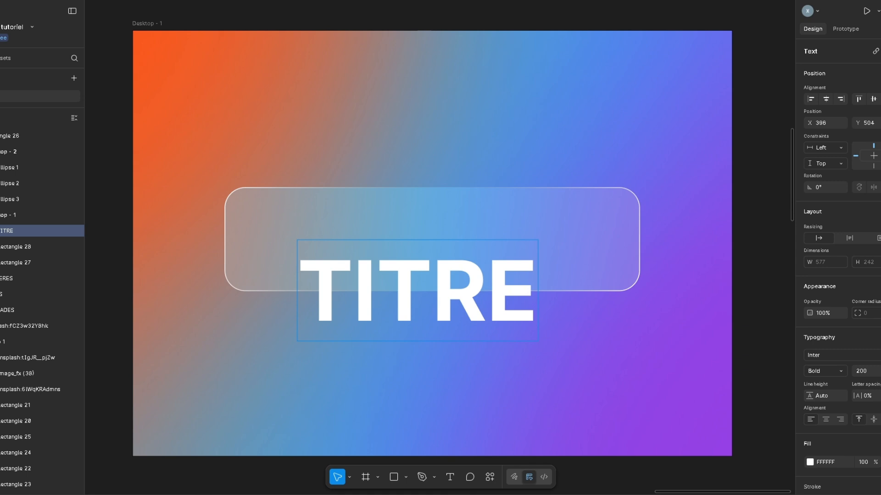
Set the font size of the "TITRE" text to 150.
{"action": "left_click", "coordinate": [868, 375]}
{"action": "type", "text": "150"}
{"action": "key", "text": "Return"}
{"action": "left_click", "coordinate": [638, 395]}
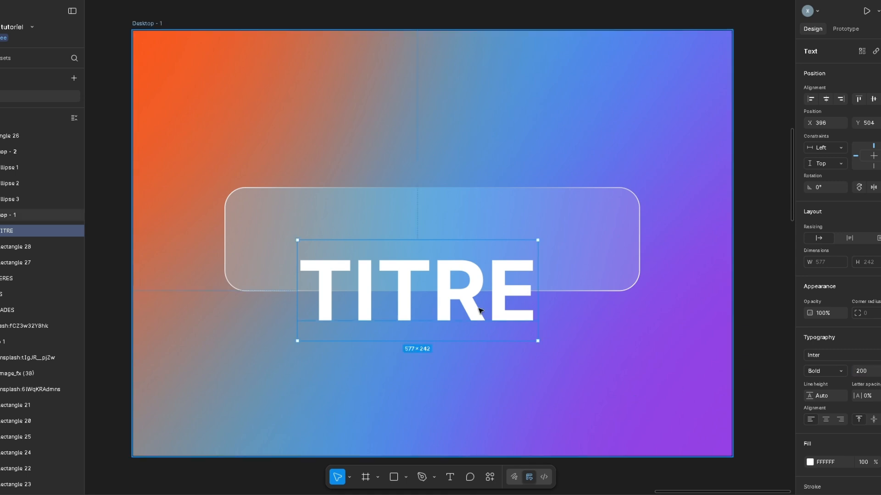
{"action": "left_click", "coordinate": [856, 372]}
{"action": "type", "text": "150"}
{"action": "key", "text": "Return"}
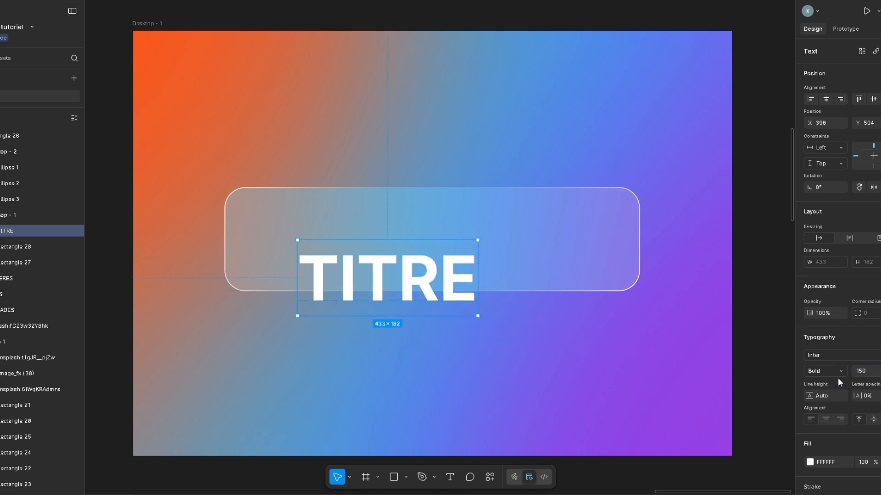
Centre the "TITRE" text horizontally and vertically in the Desktop - 1 frame and leave the text selection.
{"action": "left_click", "coordinate": [826, 99]}
{"action": "left_click", "coordinate": [873, 99]}
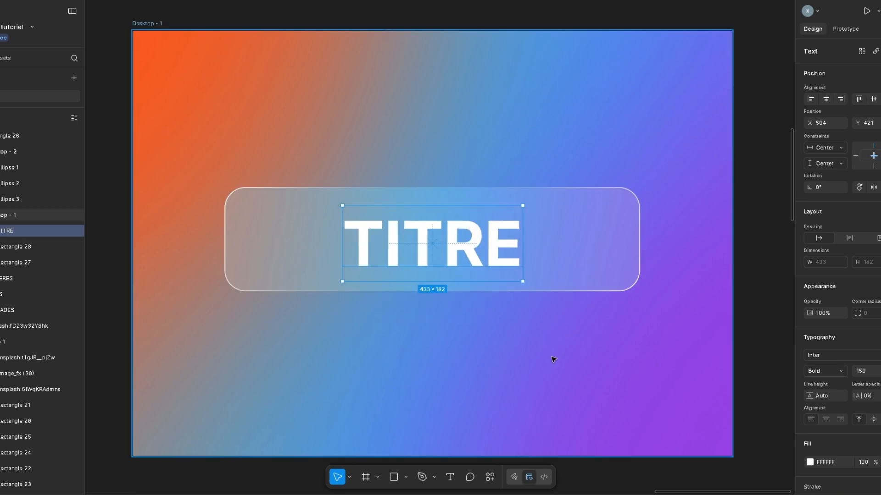
{"action": "key", "text": "Escape"}
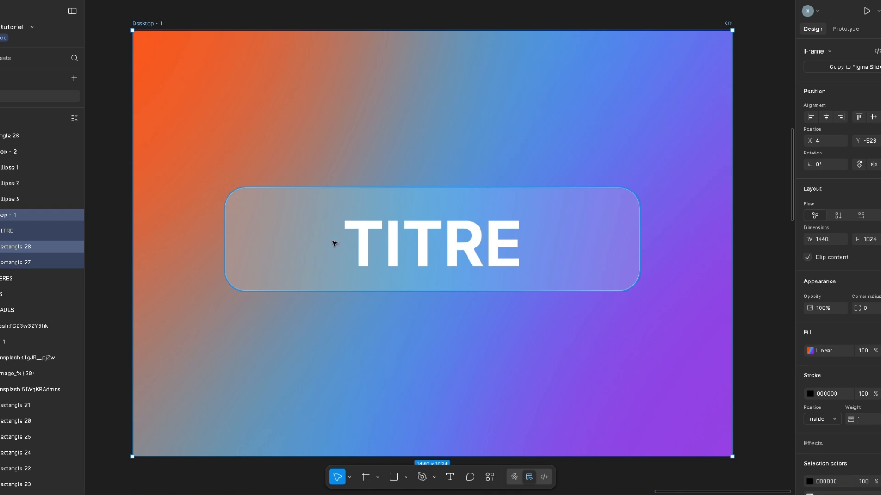
Reshape the glass rectangle in Desktop - 1 into a tall portrait card about 444 wide, extending above and below the title.
{"action": "left_click", "coordinate": [240, 244]}
{"action": "left_click_drag", "start_coordinate": [223, 243], "coordinate": [348, 243]}
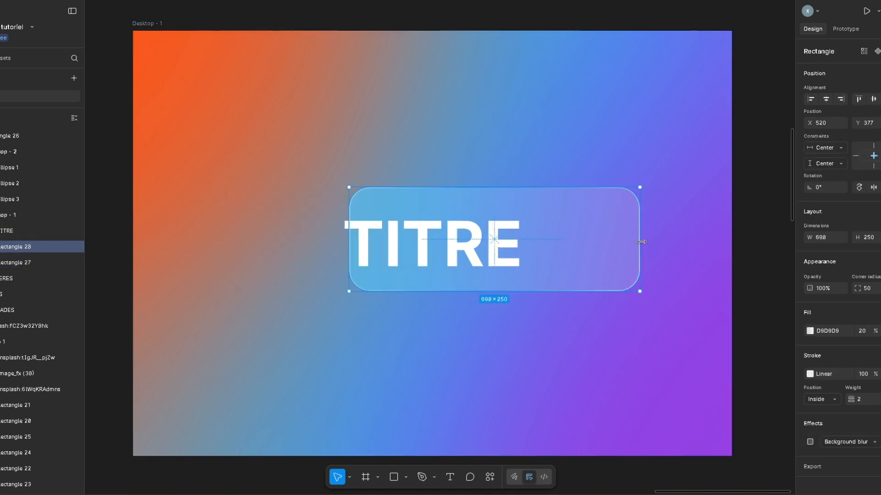
{"action": "left_click_drag", "start_coordinate": [642, 242], "coordinate": [534, 241]}
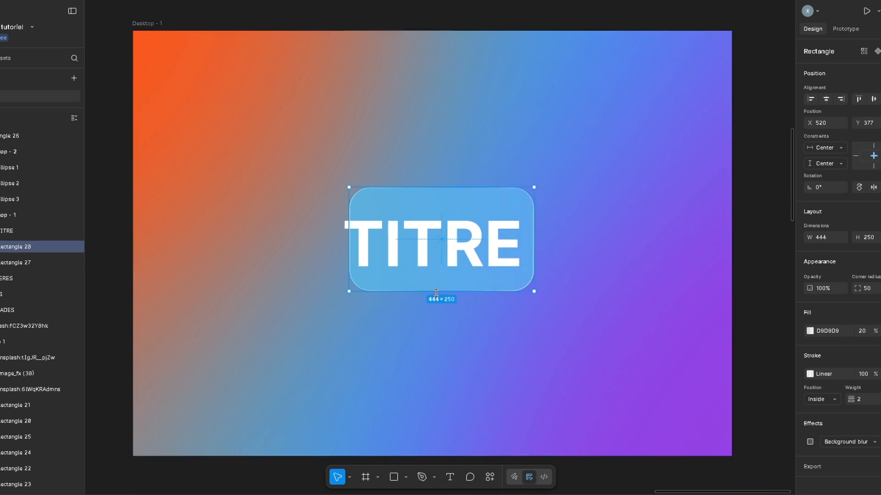
{"action": "left_click_drag", "start_coordinate": [436, 293], "coordinate": [436, 412]}
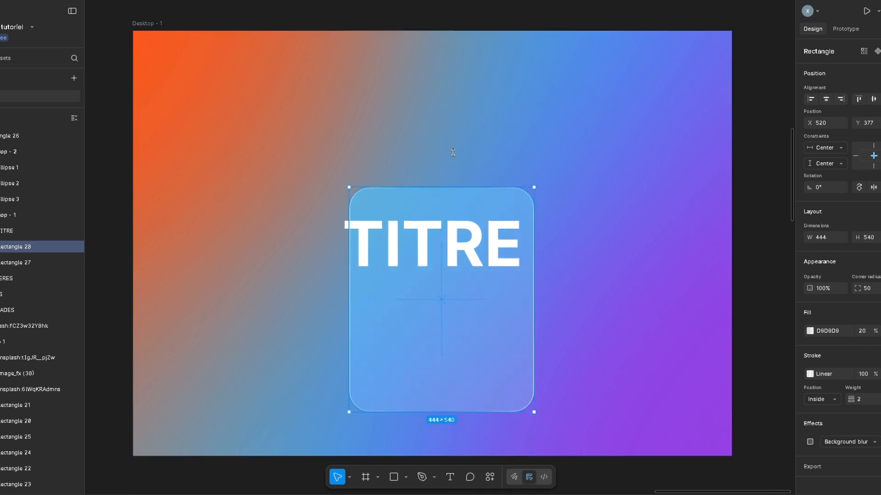
{"action": "left_click_drag", "start_coordinate": [440, 187], "coordinate": [440, 118]}
{"action": "left_click", "coordinate": [635, 454]}
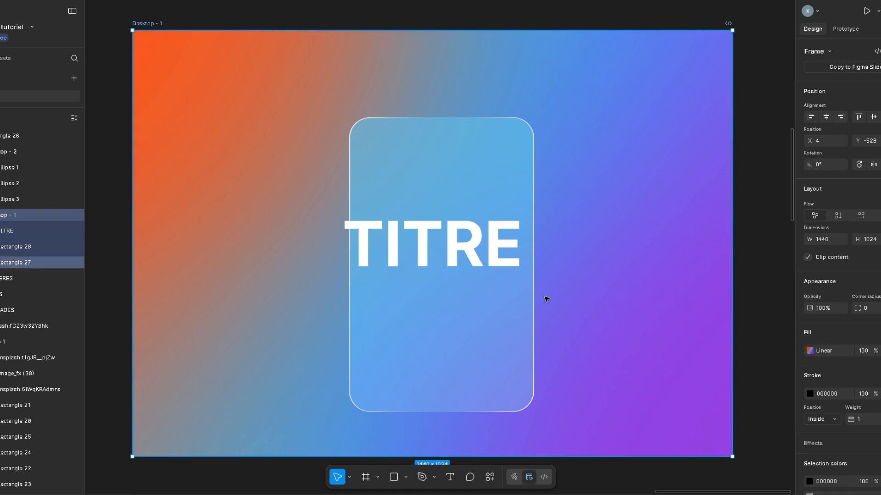
Try the page colours FF4500, BA652F and 992900 as the fill of the CREATION text in Desktop - 1.
{"action": "left_click", "coordinate": [460, 263]}
{"action": "scroll", "coordinate": [487, 269], "scroll_direction": "up", "scroll_amount": 9}
{"action": "scroll", "coordinate": [504, 285], "scroll_direction": "left", "scroll_amount": 3}
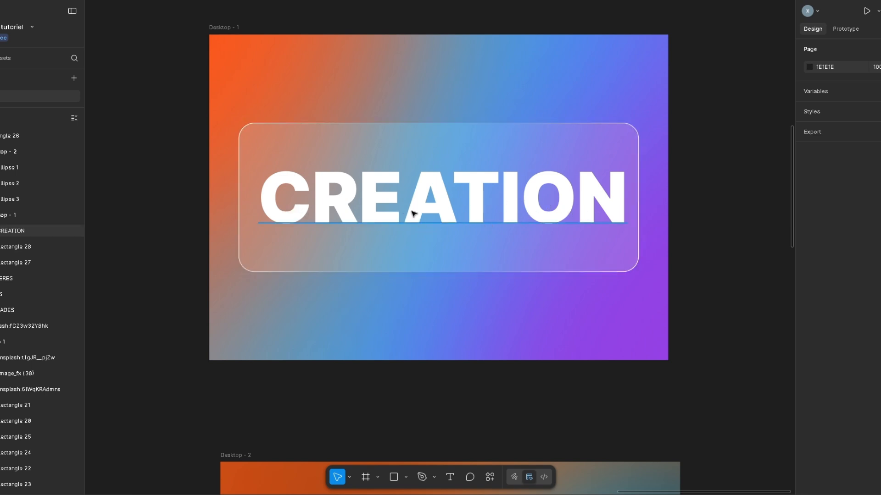
{"action": "left_click", "coordinate": [540, 208]}
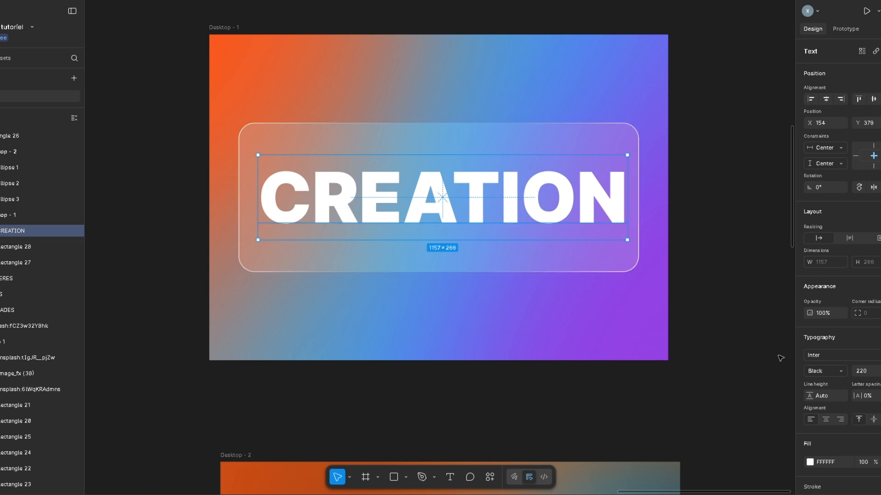
{"action": "left_click", "coordinate": [810, 463]}
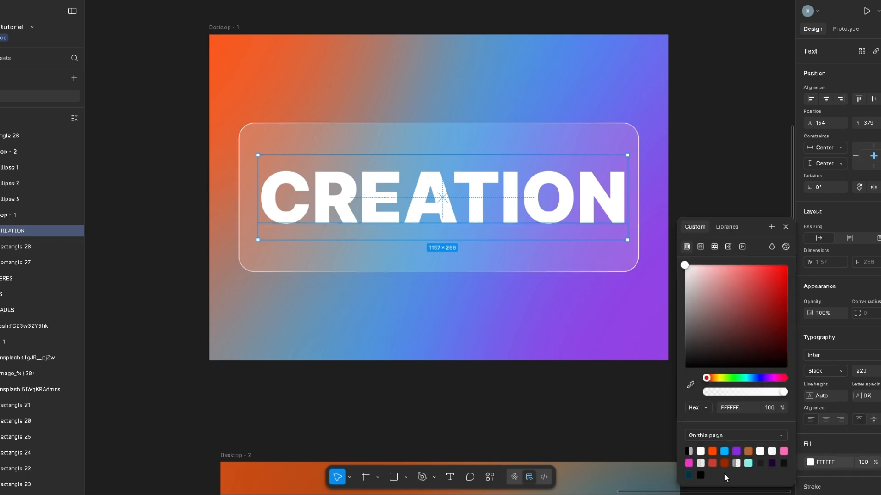
{"action": "left_click", "coordinate": [712, 452]}
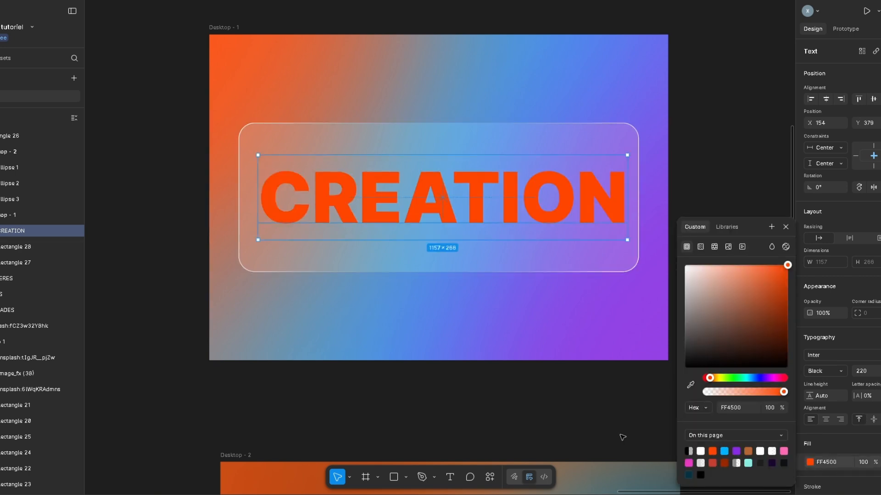
{"action": "left_click", "coordinate": [748, 451]}
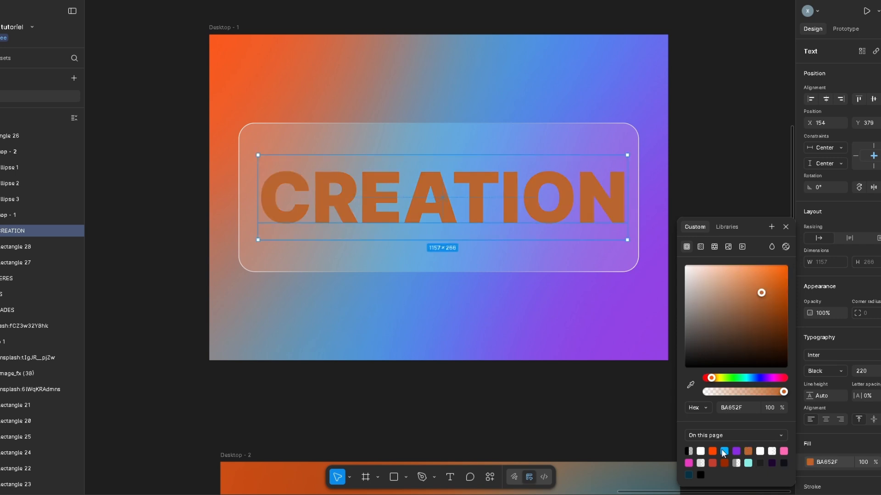
{"action": "left_click", "coordinate": [726, 462]}
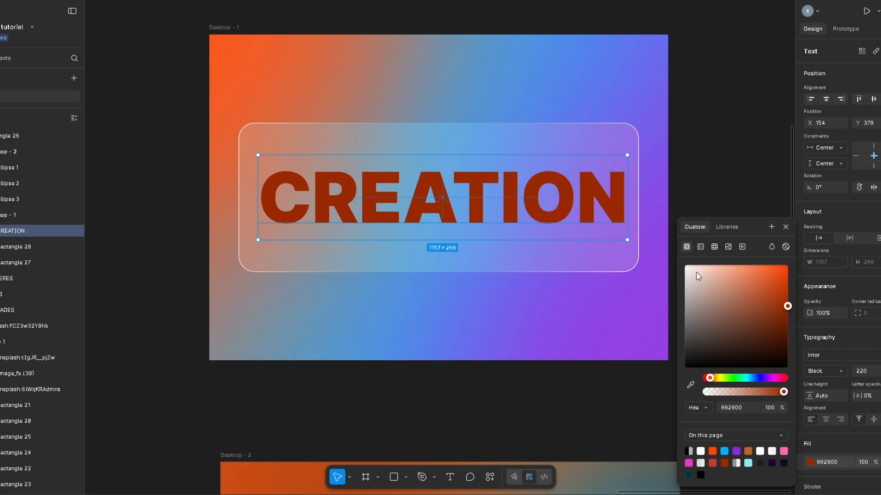
Change the CREATION text's fill to a linear gradient running diagonally across the word and move the first stop to 17%.
{"action": "left_click", "coordinate": [700, 247]}
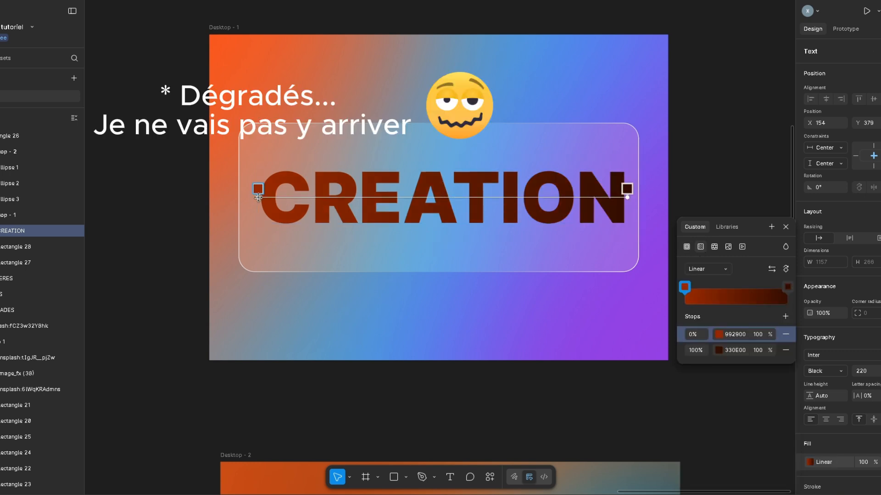
{"action": "left_click_drag", "start_coordinate": [258, 191], "coordinate": [265, 165]}
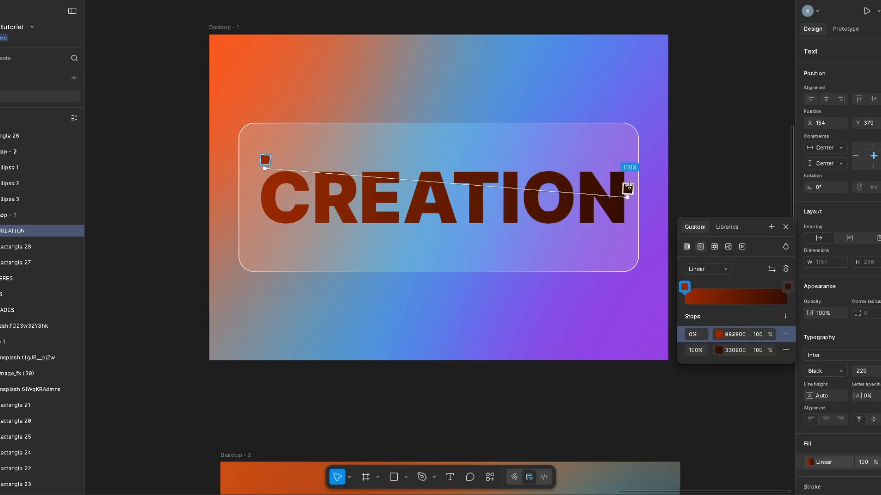
{"action": "left_click_drag", "start_coordinate": [627, 198], "coordinate": [627, 239]}
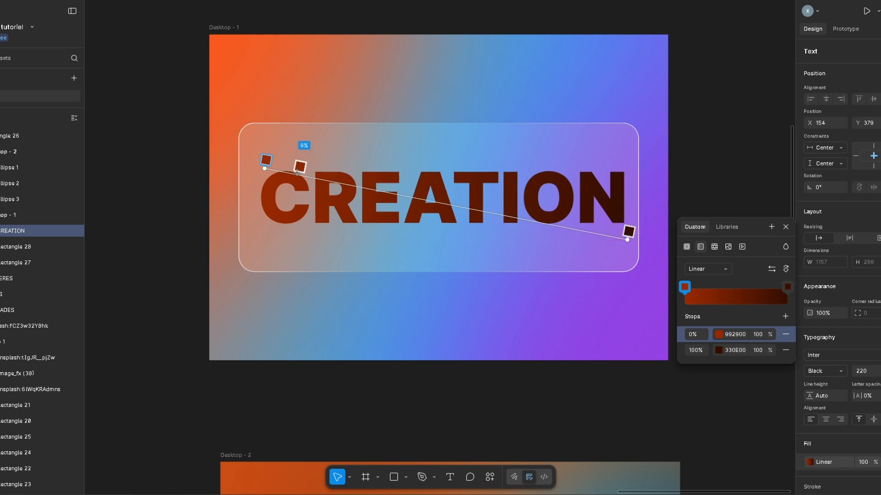
{"action": "left_click_drag", "start_coordinate": [265, 165], "coordinate": [326, 172]}
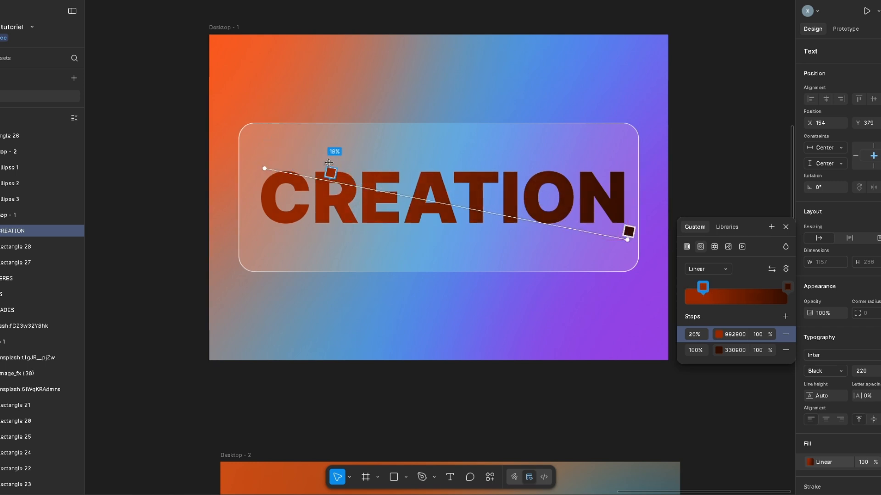
Set the 992900 stop's opacity to 50%, return the stop to 0% and close the gradient settings.
{"action": "left_click", "coordinate": [756, 336]}
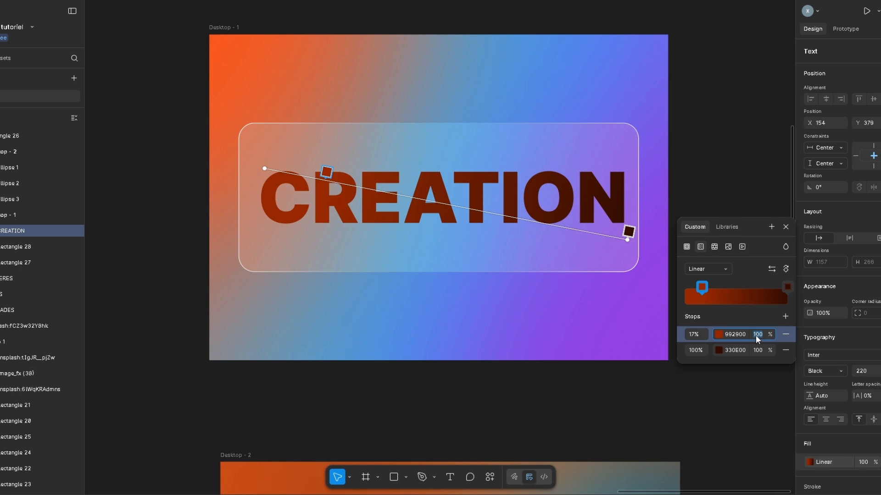
{"action": "type", "text": "50"}
{"action": "key", "text": "Return"}
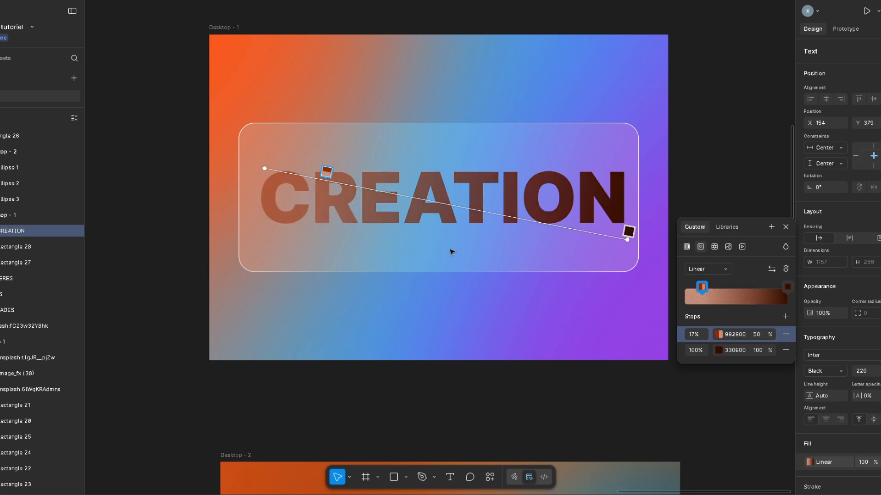
{"action": "left_click_drag", "start_coordinate": [326, 173], "coordinate": [265, 168]}
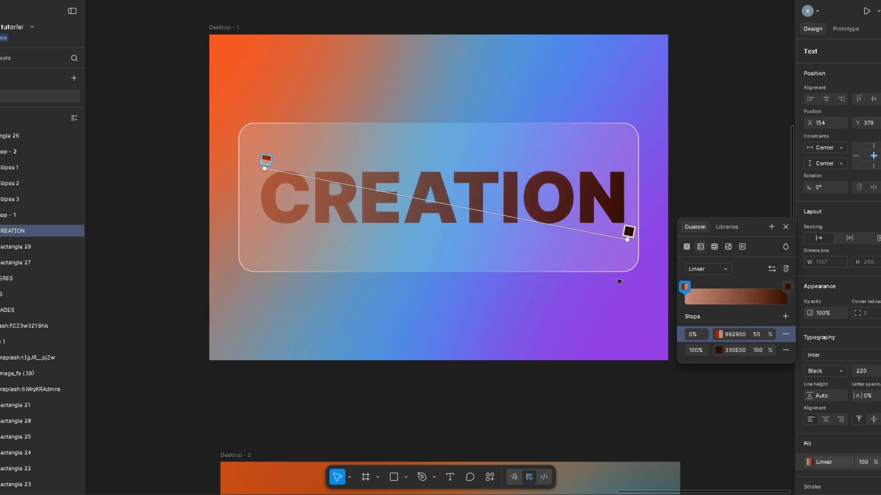
{"action": "mouse_move", "coordinate": [628, 231]}
{"action": "left_mouse_down"}
{"action": "mouse_move", "coordinate": [477, 216]}
{"action": "mouse_move", "coordinate": [620, 223]}
{"action": "mouse_move", "coordinate": [523, 208]}
{"action": "mouse_move", "coordinate": [630, 234]}
{"action": "left_mouse_up"}
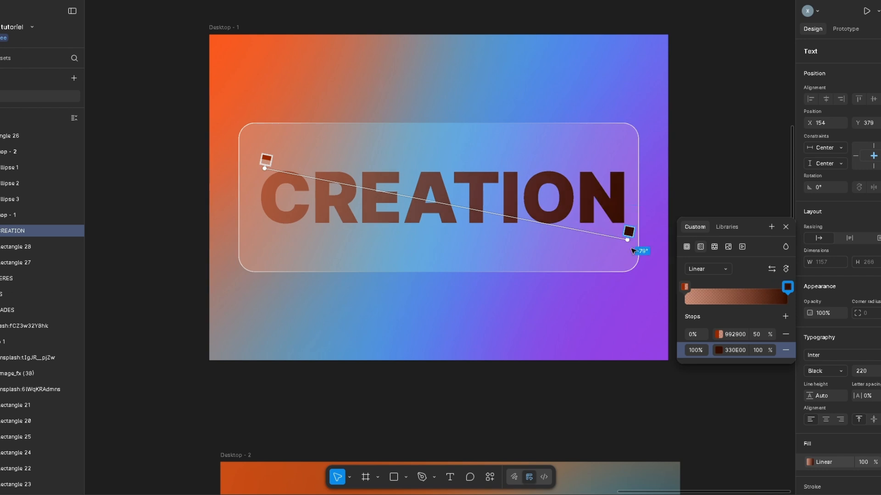
{"action": "left_click", "coordinate": [785, 226]}
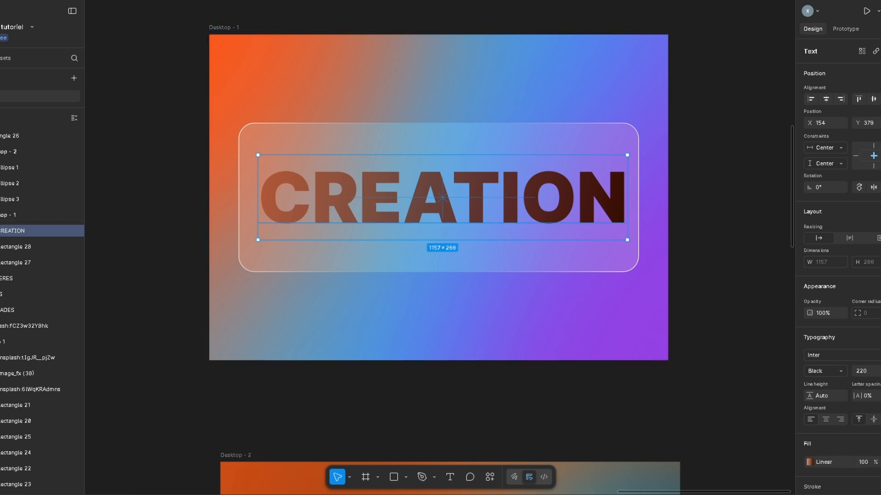
Remove the gradient fill from the CREATION text and add a solid white FFFFFF fill.
{"action": "left_click", "coordinate": [877, 462]}
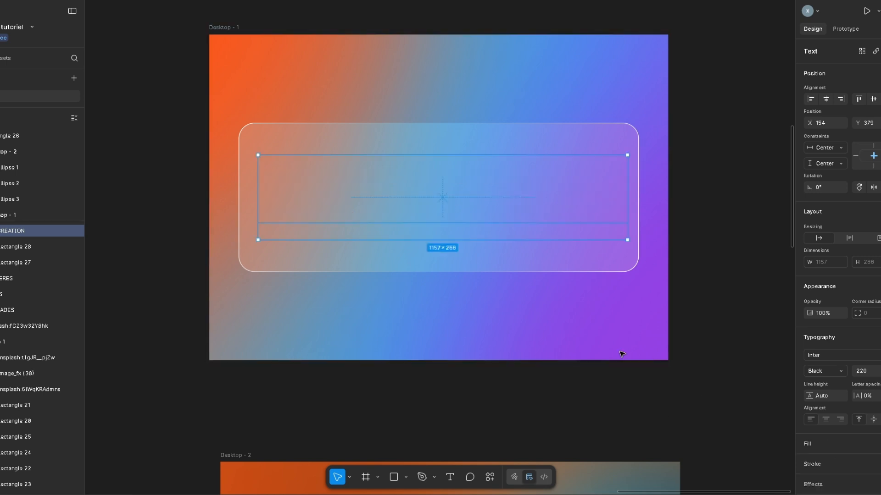
{"action": "left_click", "coordinate": [809, 446]}
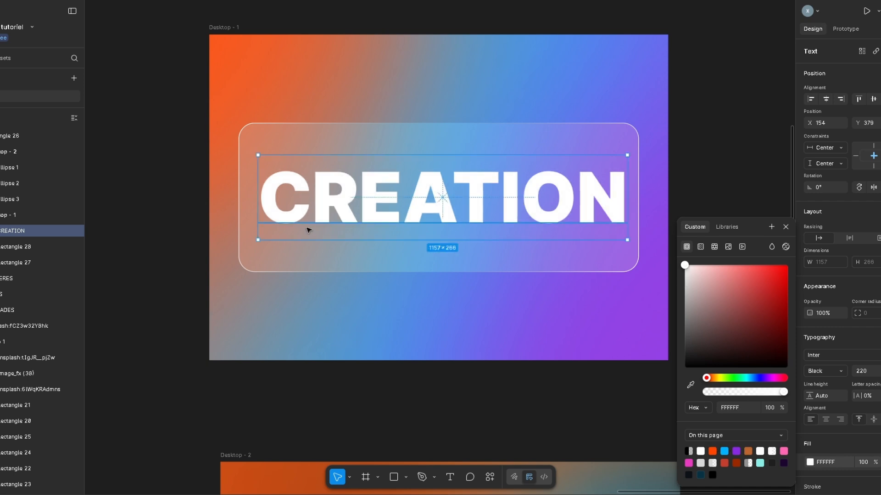
{"action": "key", "text": "Escape"}
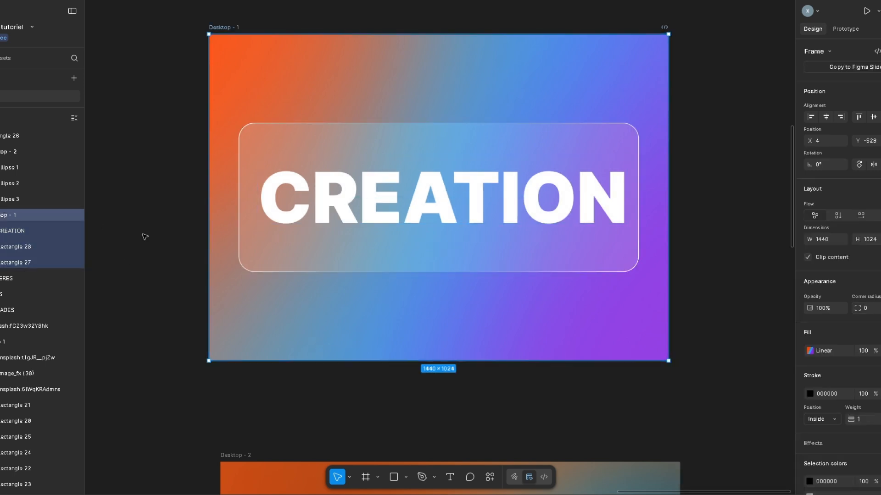
Duplicate the red fibre texture image and place the copy beside the Desktop - 1 frame.
{"action": "left_click_drag", "start_coordinate": [143, 235], "coordinate": [198, 231]}
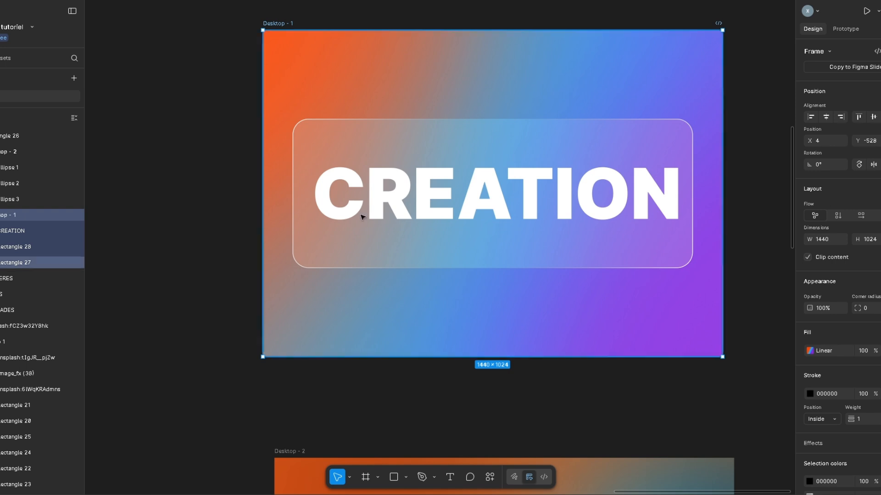
{"action": "scroll", "coordinate": [334, 220], "scroll_direction": "down", "scroll_amount": 5}
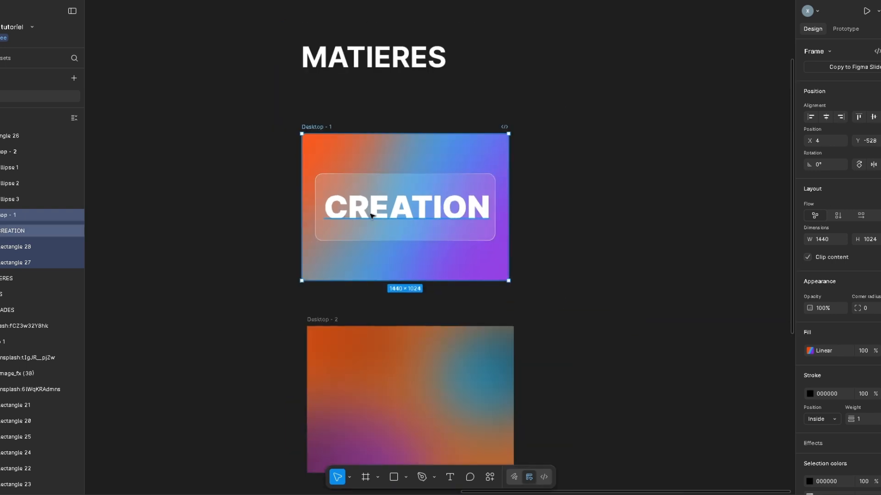
{"action": "scroll", "coordinate": [415, 218], "scroll_direction": "up", "scroll_amount": 8}
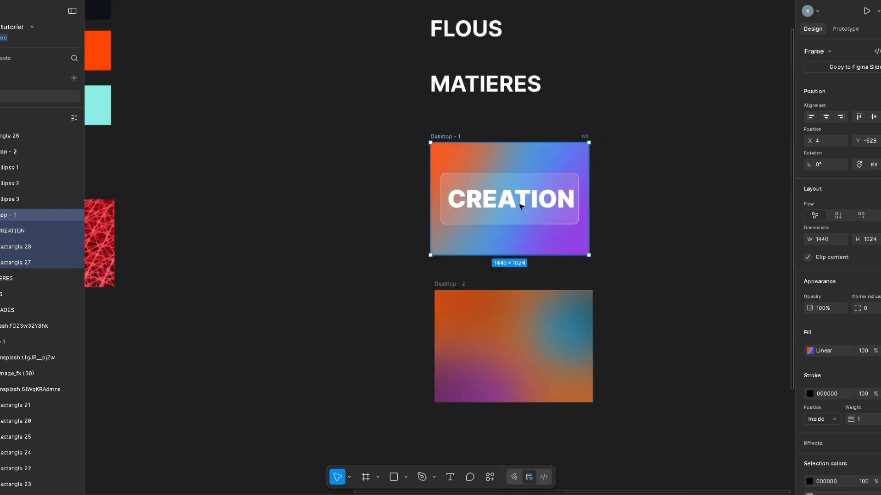
{"action": "scroll", "coordinate": [519, 205], "scroll_direction": "down", "scroll_amount": 10}
{"action": "left_click", "coordinate": [262, 225]}
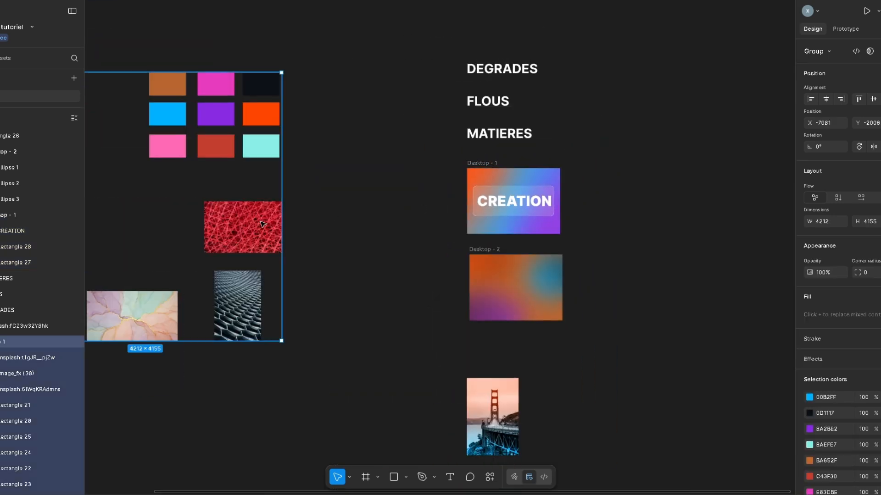
{"action": "left_click", "coordinate": [262, 224]}
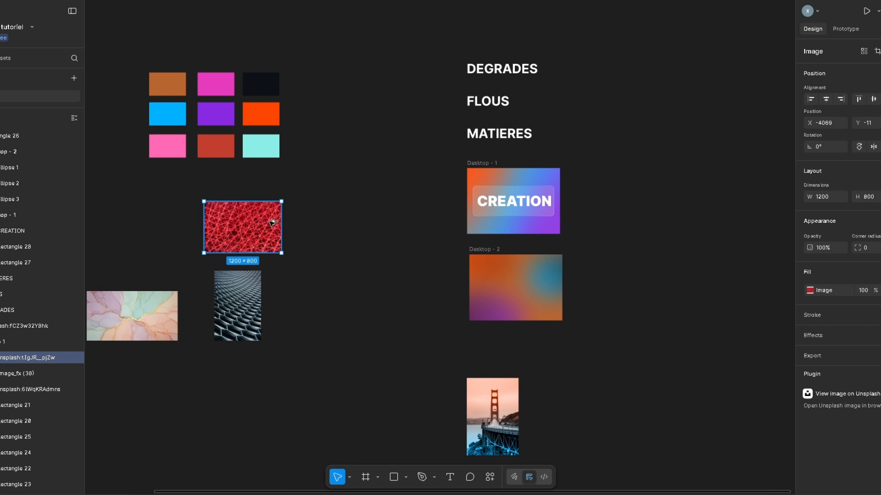
{"action": "left_click_drag", "start_coordinate": [262, 224], "coordinate": [438, 214]}
Duplicate the pastel marble image and place the copy beside the Desktop - 2 frame.
{"action": "left_click", "coordinate": [248, 306]}
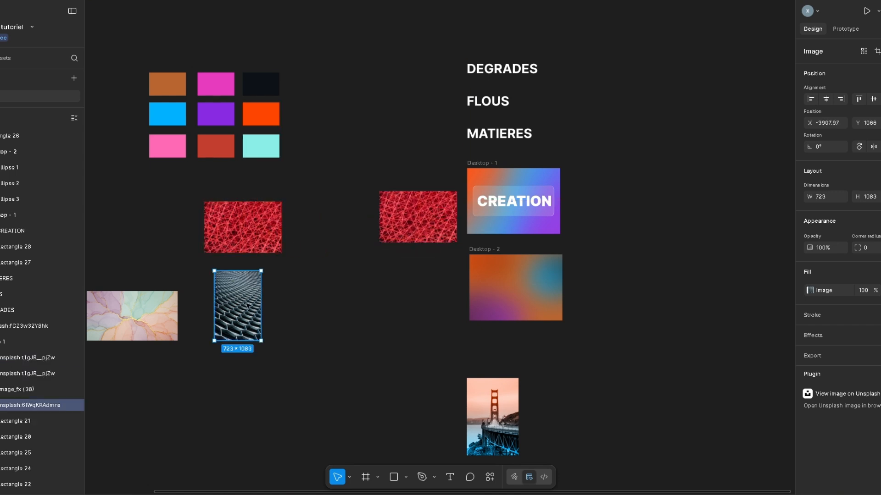
{"action": "double_click", "coordinate": [247, 306]}
{"action": "left_click", "coordinate": [151, 309]}
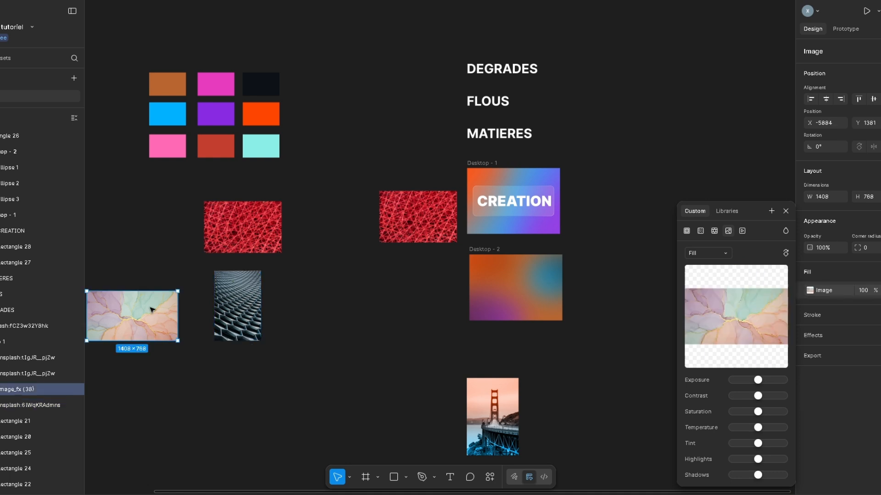
{"action": "left_click_drag", "start_coordinate": [152, 310], "coordinate": [417, 284]}
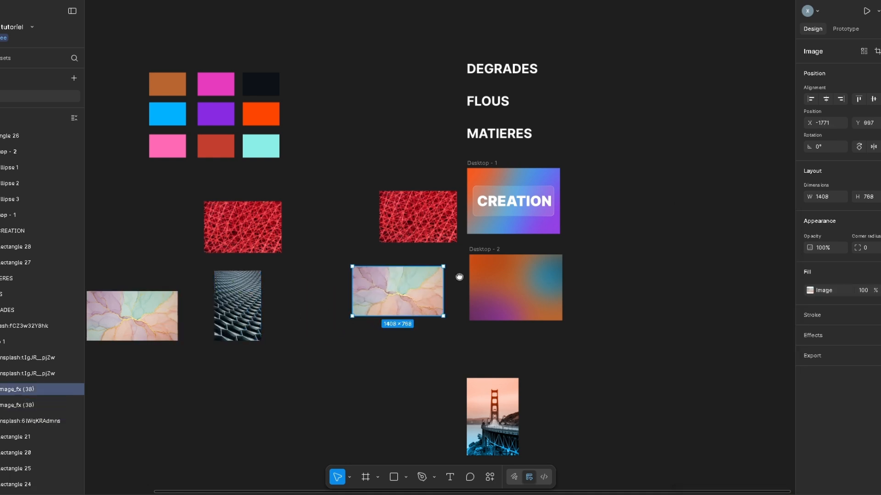
Place the red texture copy over the CREATION text in Desktop - 1, widened to about 1276 and positioned at about X 93, Y 112.
{"action": "scroll", "coordinate": [441, 261], "scroll_direction": "right", "scroll_amount": 2}
{"action": "scroll", "coordinate": [440, 262], "scroll_direction": "down", "scroll_amount": 1}
{"action": "scroll", "coordinate": [439, 207], "scroll_direction": "up", "scroll_amount": 5}
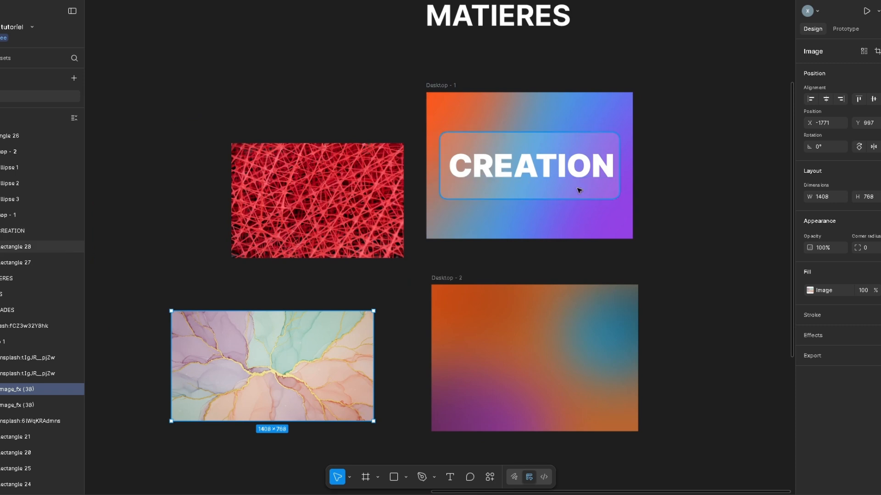
{"action": "left_click_drag", "start_coordinate": [521, 233], "coordinate": [420, 248]}
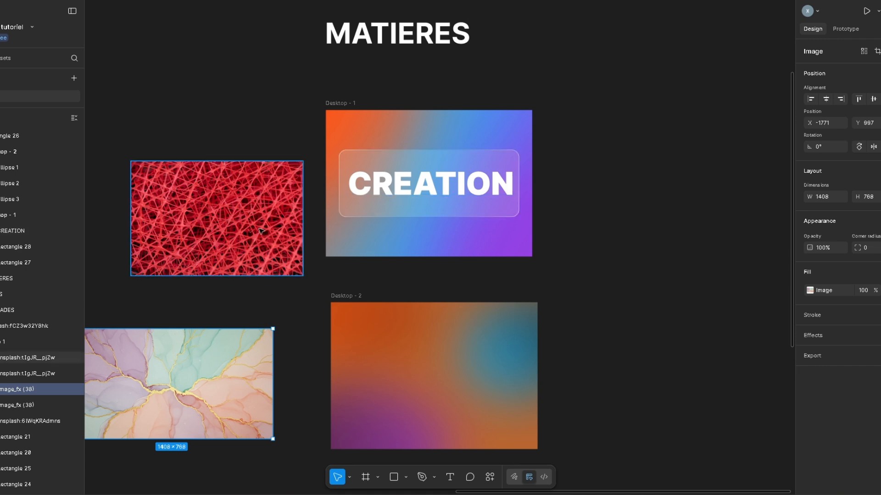
{"action": "left_click", "coordinate": [238, 231]}
{"action": "left_click_drag", "start_coordinate": [249, 232], "coordinate": [404, 202]}
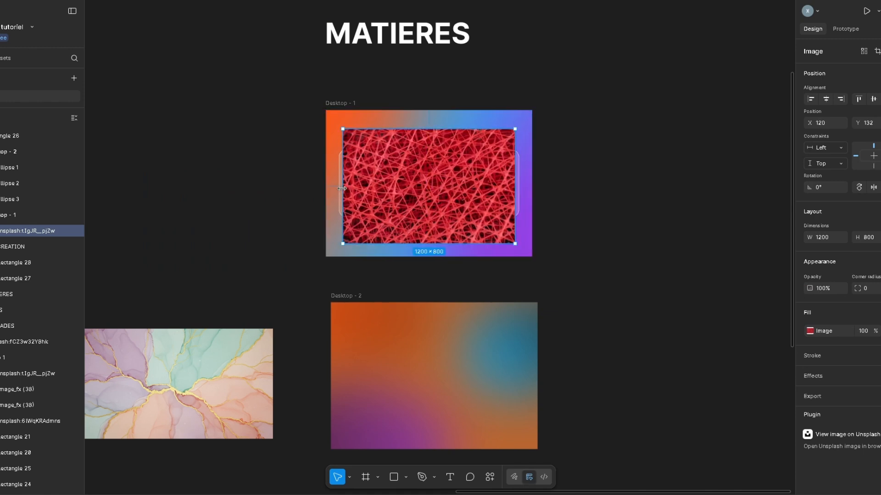
{"action": "left_click_drag", "start_coordinate": [343, 188], "coordinate": [332, 188]}
{"action": "left_click_drag", "start_coordinate": [487, 207], "coordinate": [495, 203]}
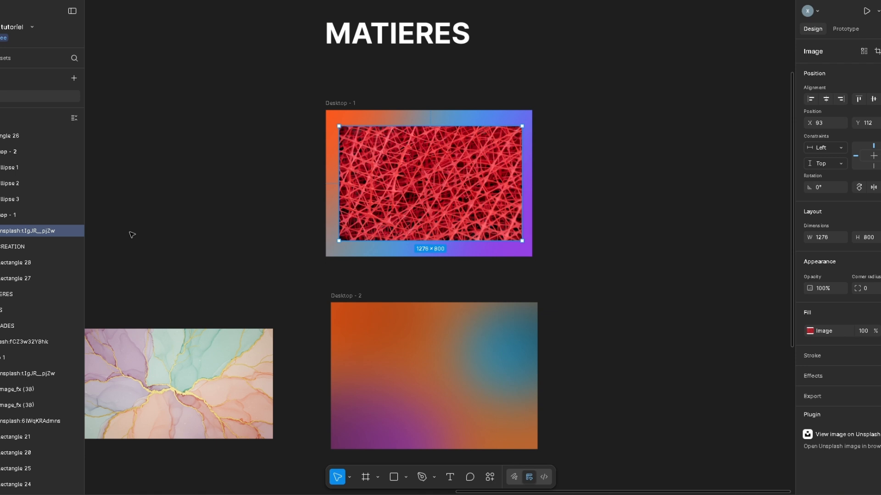
Mask the red texture image with the CREATION text in Desktop - 1.
{"action": "left_click", "coordinate": [6, 248], "text": "shift"}
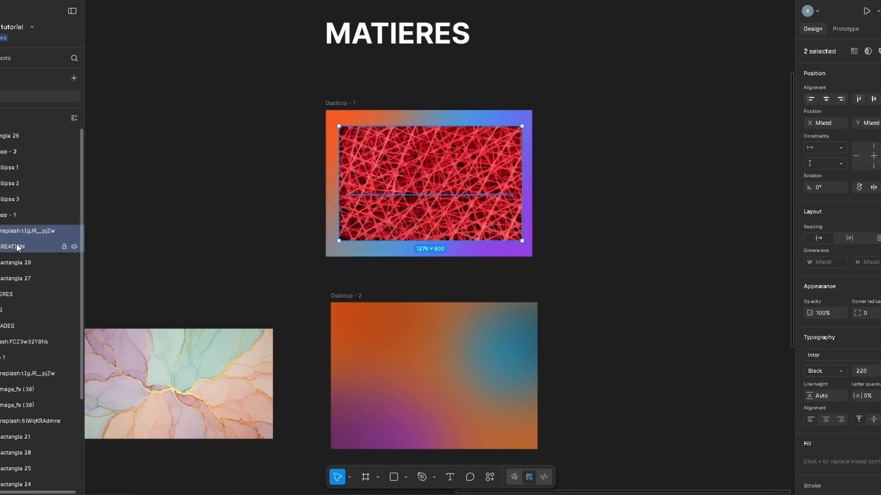
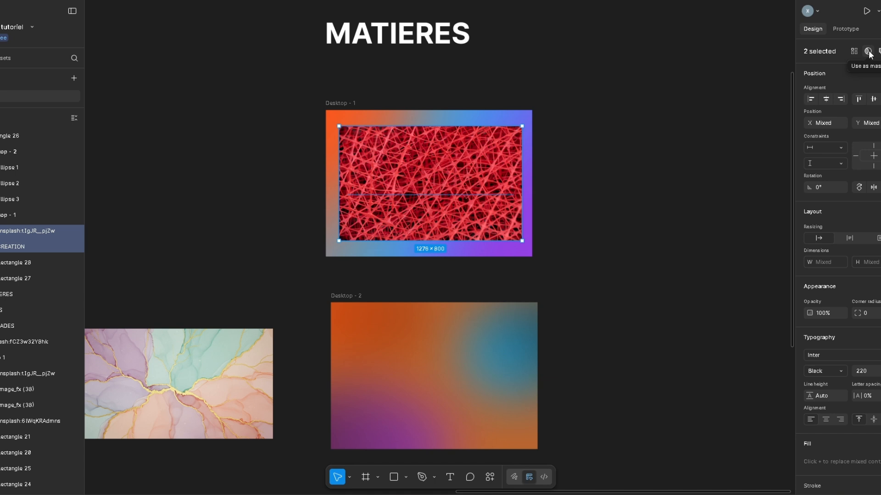
{"action": "left_click", "coordinate": [868, 52]}
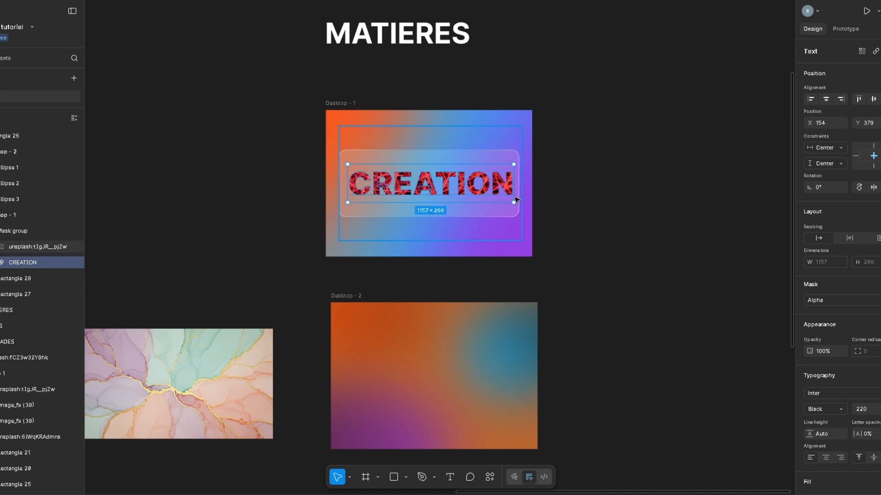
{"action": "left_click", "coordinate": [574, 216]}
{"action": "scroll", "coordinate": [425, 192], "scroll_direction": "up", "scroll_amount": 4}
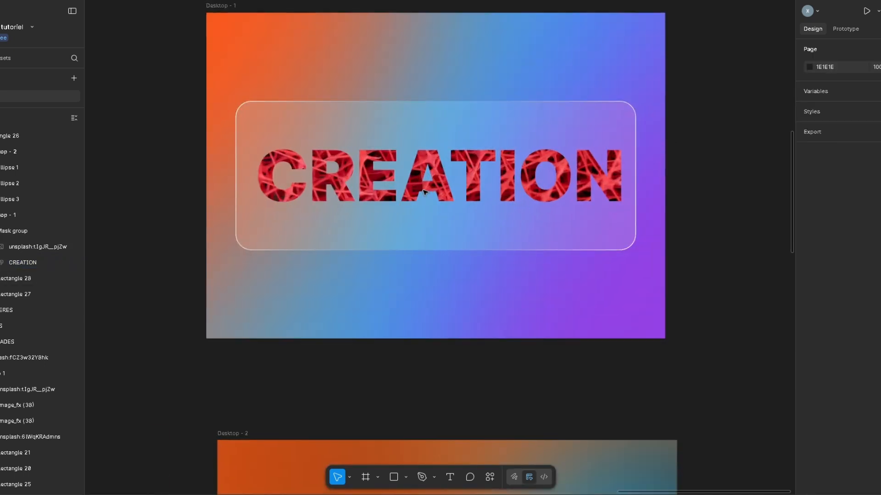
{"action": "scroll", "coordinate": [425, 192], "scroll_direction": "up", "scroll_amount": 3}
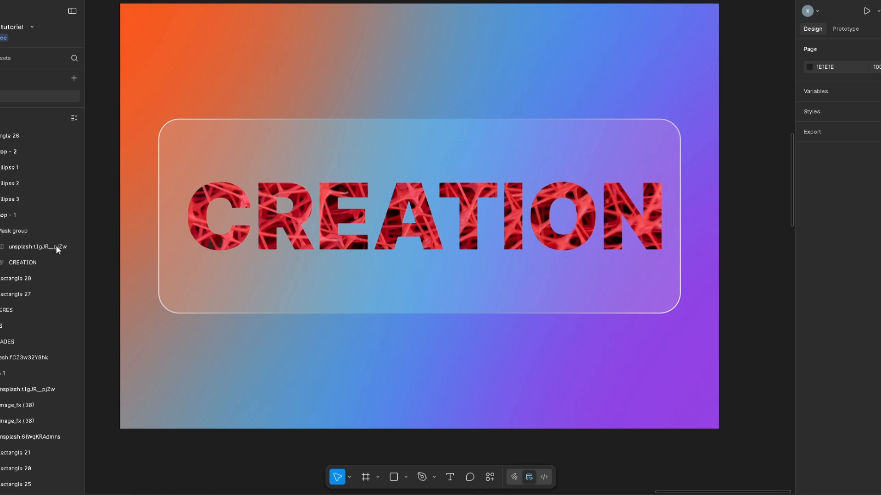
Move the red texture inside the mask group so it fills only the TION letters of CREATION.
{"action": "left_click", "coordinate": [29, 247]}
{"action": "left_click_drag", "start_coordinate": [401, 100], "coordinate": [426, 42]}
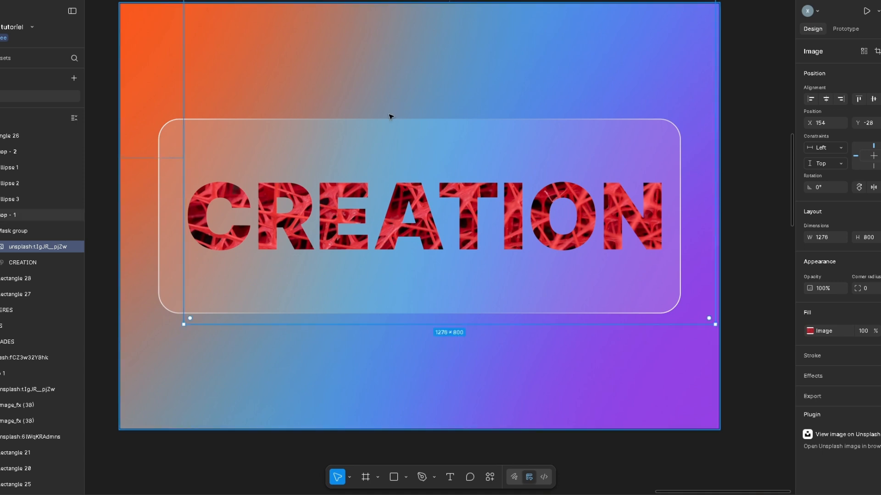
{"action": "left_click_drag", "start_coordinate": [370, 114], "coordinate": [487, 135]}
Bring the pastel marble image into the mask group between the red texture and the CREATION text, at X -675, Y 190 over the CREA letters.
{"action": "scroll", "coordinate": [486, 134], "scroll_direction": "down", "scroll_amount": 5}
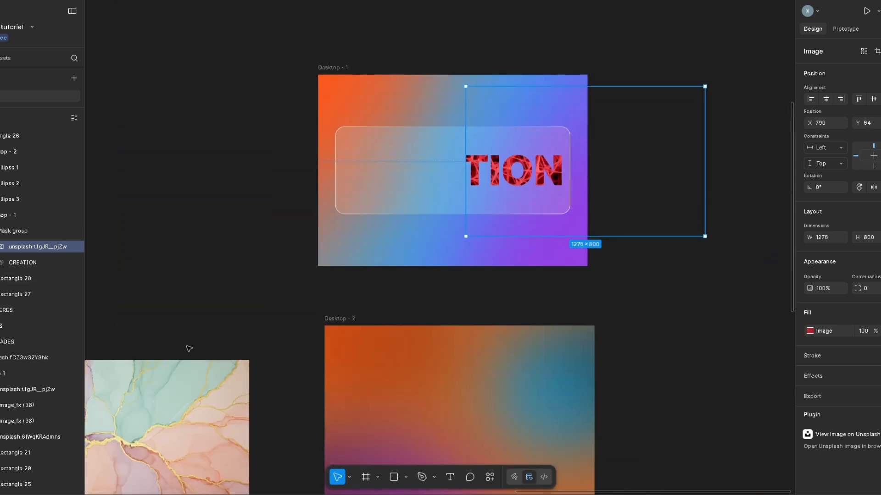
{"action": "left_click", "coordinate": [176, 404]}
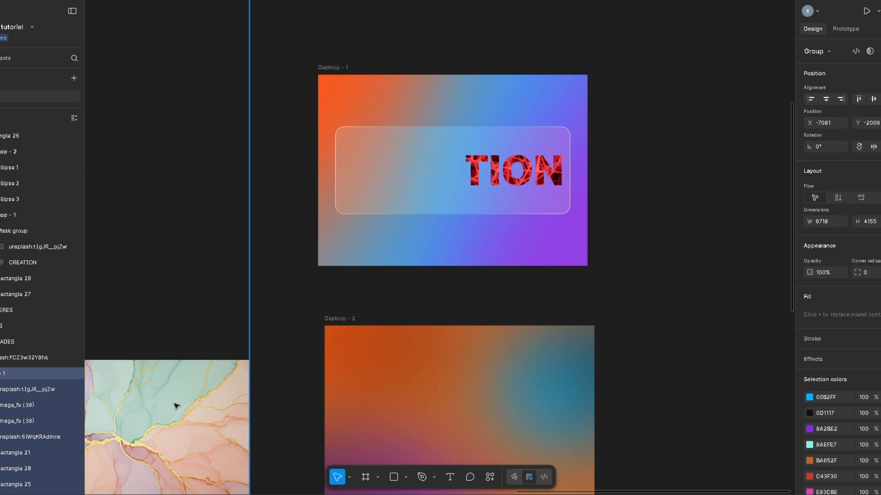
{"action": "double_click", "coordinate": [135, 410]}
{"action": "left_click_drag", "start_coordinate": [13, 409], "coordinate": [103, 294]}
{"action": "left_click_drag", "start_coordinate": [219, 414], "coordinate": [406, 166]}
{"action": "left_click_drag", "start_coordinate": [2, 233], "coordinate": [29, 272]}
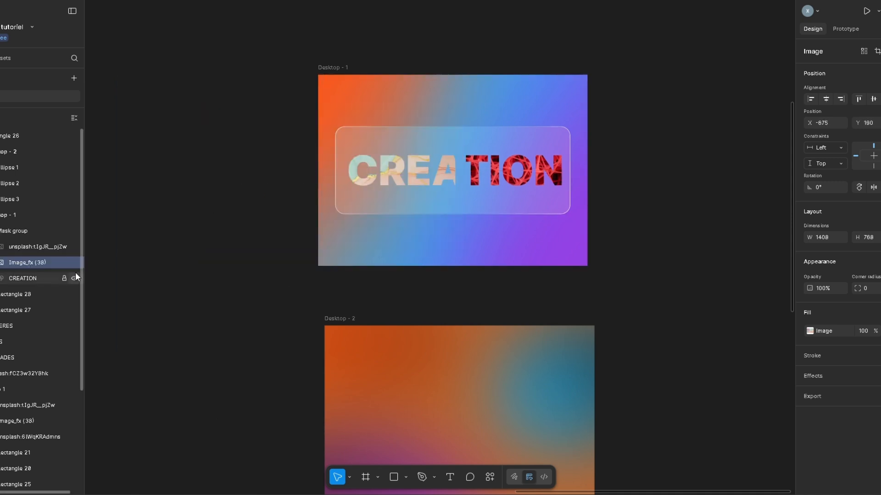
{"action": "left_click", "coordinate": [183, 296]}
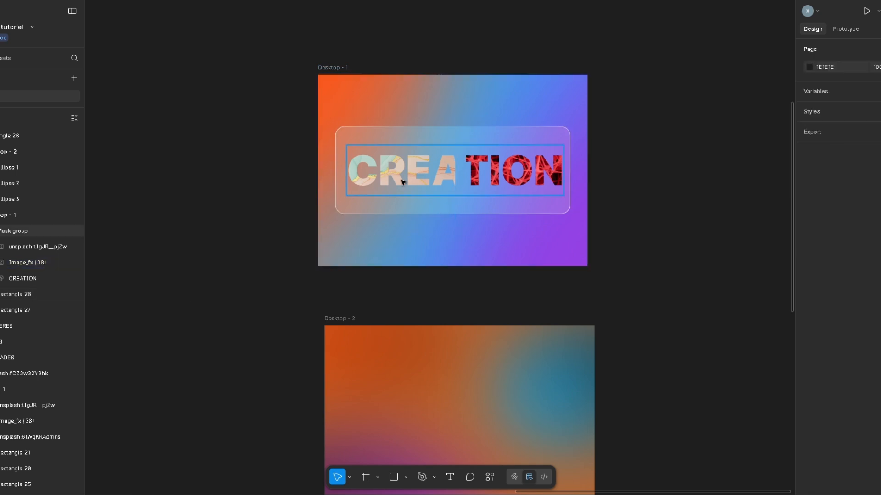
Shift the marble image inside the mask to X -550, Y 185 to close the gap between the two textures.
{"action": "scroll", "coordinate": [465, 185], "scroll_direction": "up", "scroll_amount": 4}
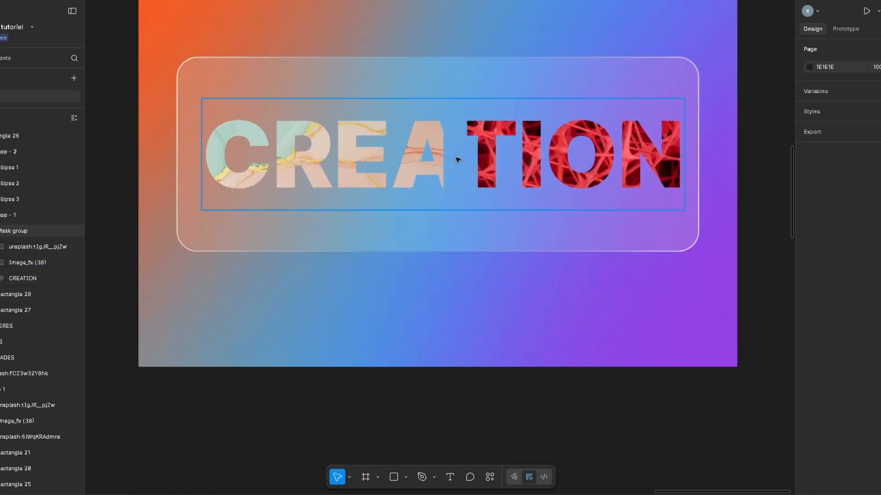
{"action": "left_click", "coordinate": [409, 160]}
{"action": "left_click_drag", "start_coordinate": [289, 193], "coordinate": [335, 191]}
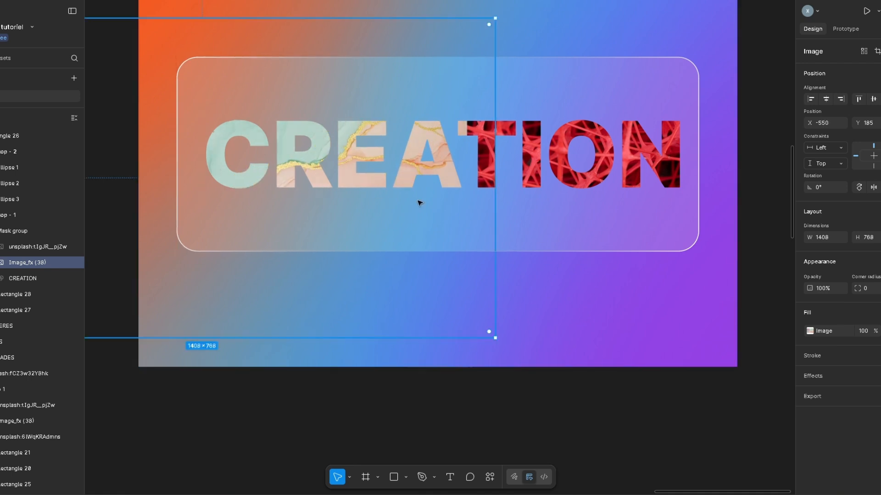
Move the red texture slightly toward the A and rotate it by about 20.22° inside the mask.
{"action": "left_click", "coordinate": [623, 185]}
{"action": "left_click_drag", "start_coordinate": [621, 192], "coordinate": [605, 196]}
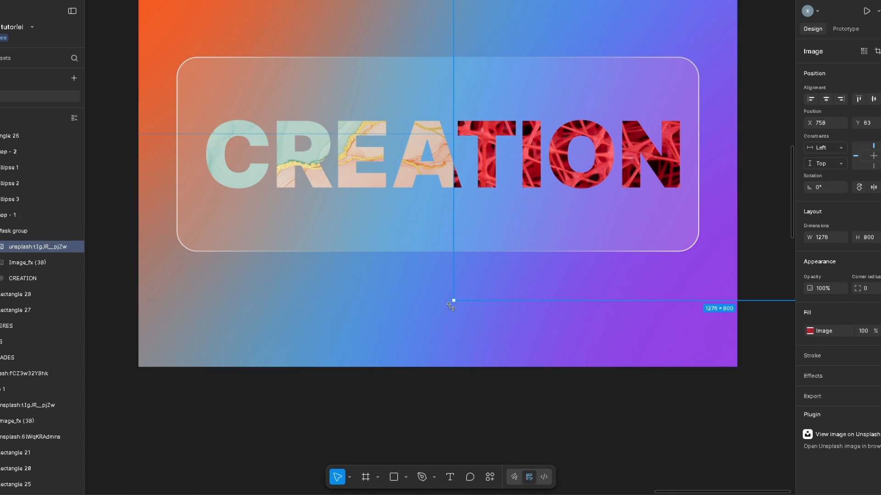
{"action": "left_click_drag", "start_coordinate": [450, 307], "coordinate": [538, 358]}
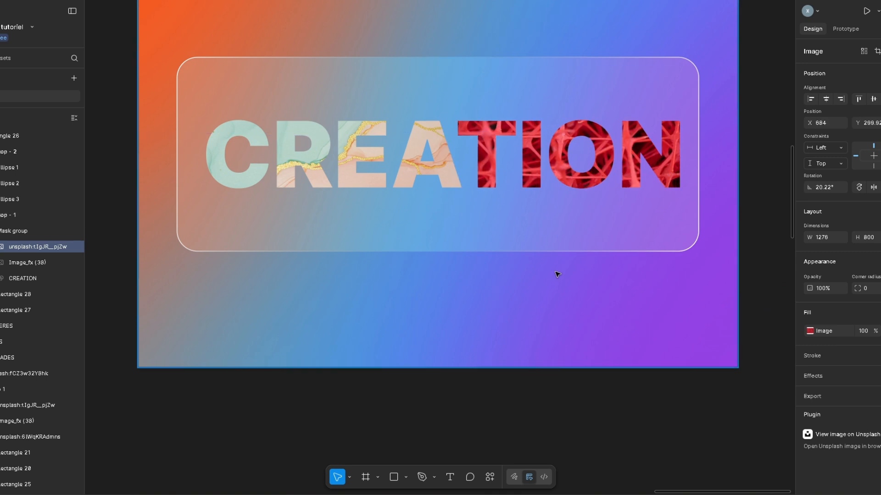
{"action": "left_click", "coordinate": [329, 407]}
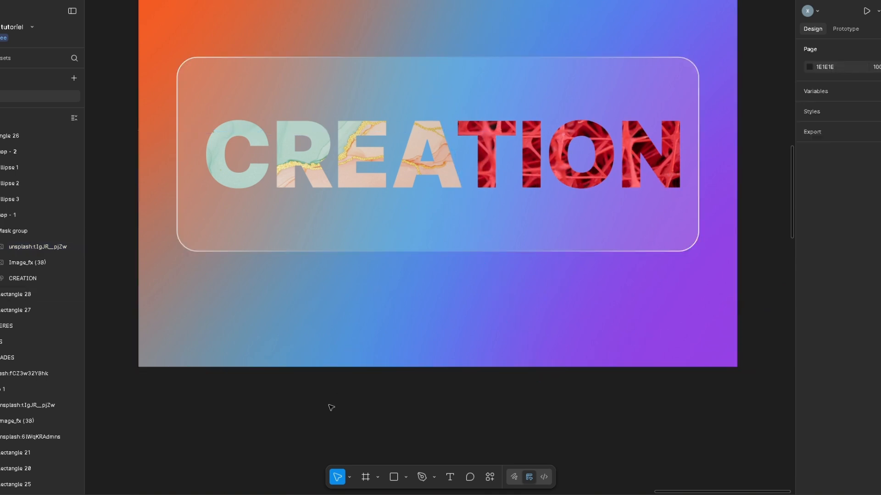
Shift the marble image further right inside the mask, behind the red texture, so other veins fill the CREA letters.
{"action": "scroll", "coordinate": [363, 395], "scroll_direction": "down", "scroll_amount": 3}
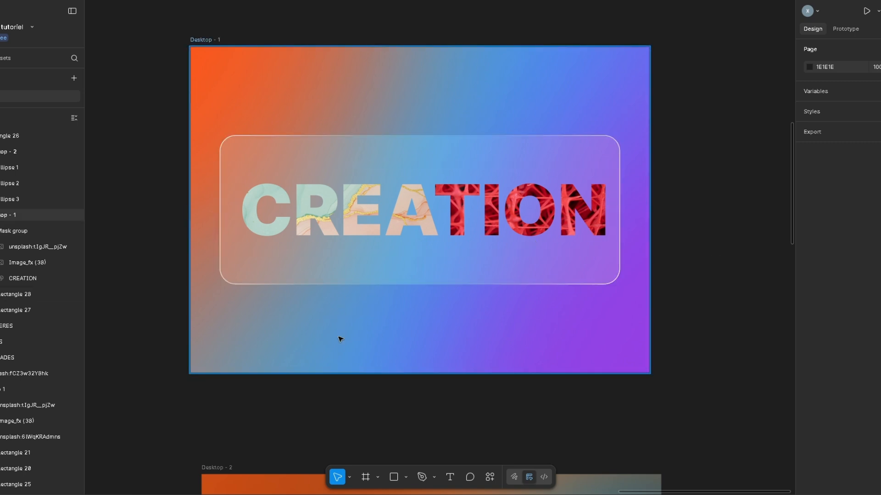
{"action": "left_click", "coordinate": [314, 230]}
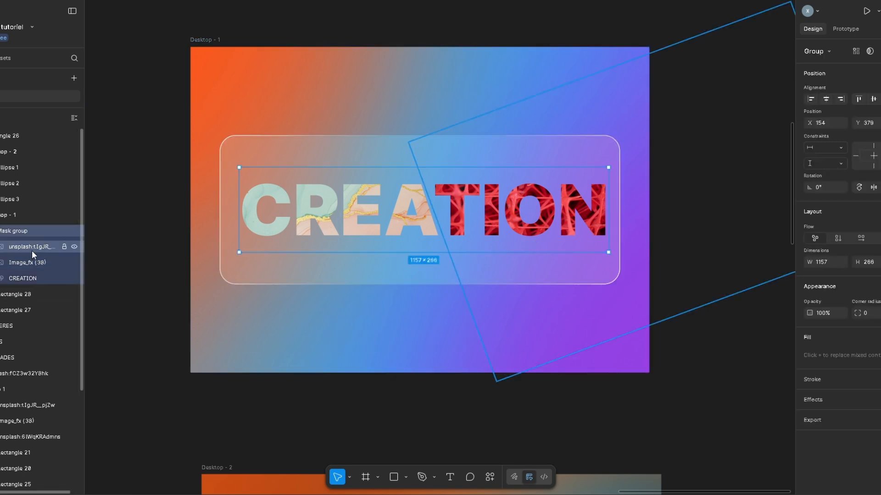
{"action": "left_click", "coordinate": [30, 250]}
{"action": "left_click", "coordinate": [317, 226]}
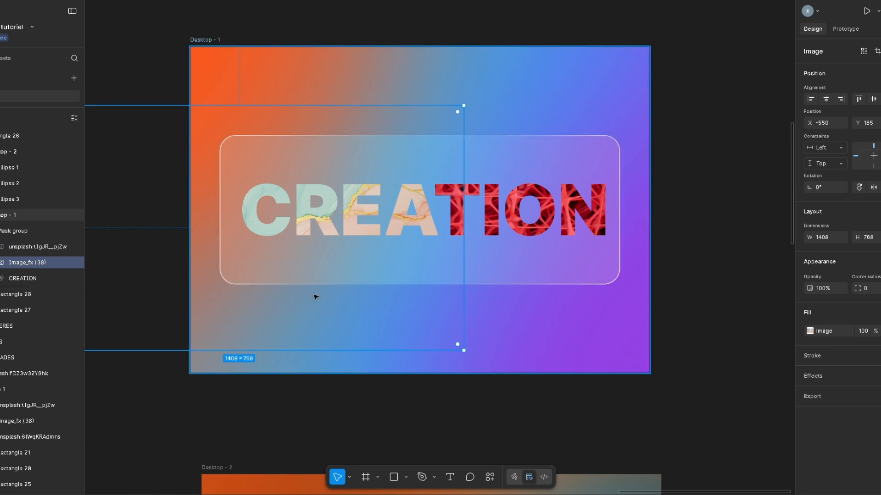
{"action": "left_click_drag", "start_coordinate": [335, 257], "coordinate": [426, 250]}
{"action": "left_click", "coordinate": [694, 227]}
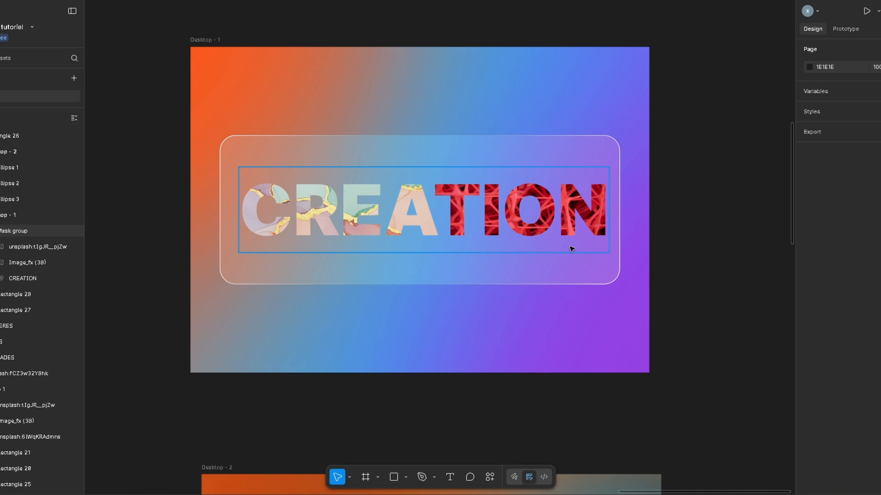
{"action": "left_click_drag", "start_coordinate": [391, 225], "coordinate": [296, 231]}
{"action": "key", "text": "ctrl+z"}
Move the tilted red texture over the letter A and narrow it to a strip about 138 wide.
{"action": "left_click", "coordinate": [38, 246]}
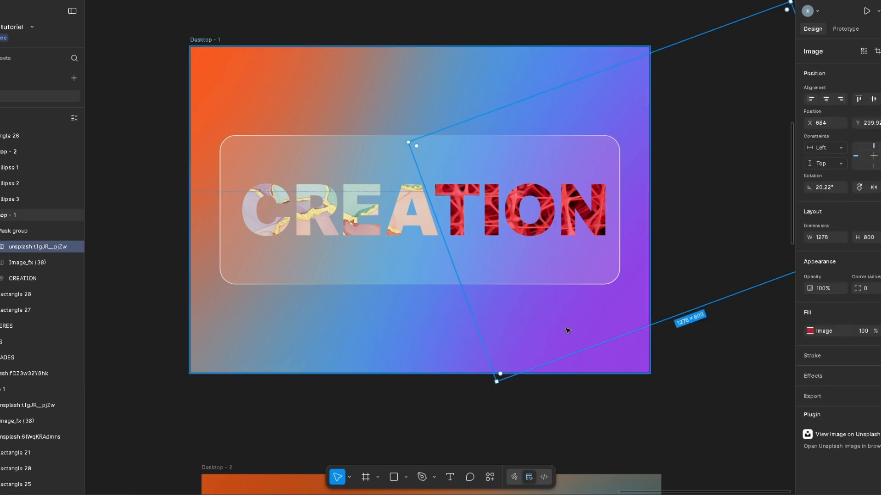
{"action": "left_click_drag", "start_coordinate": [568, 331], "coordinate": [507, 323]}
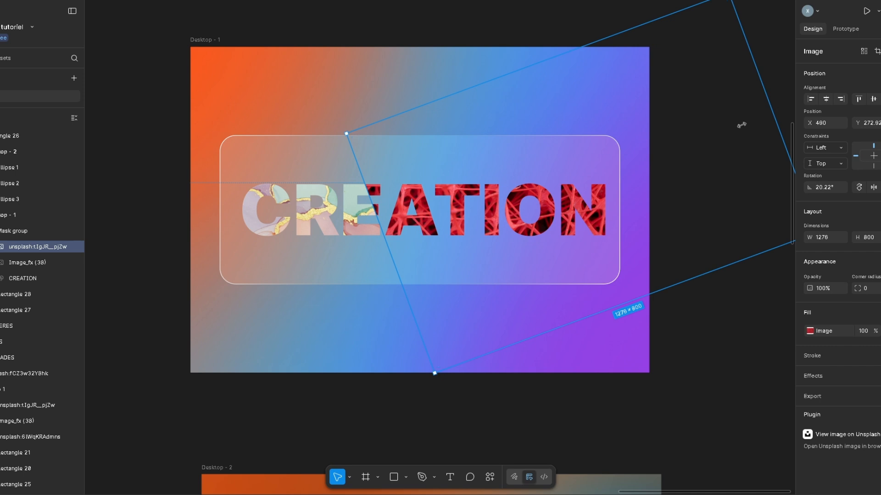
{"action": "left_click_drag", "start_coordinate": [741, 125], "coordinate": [440, 220]}
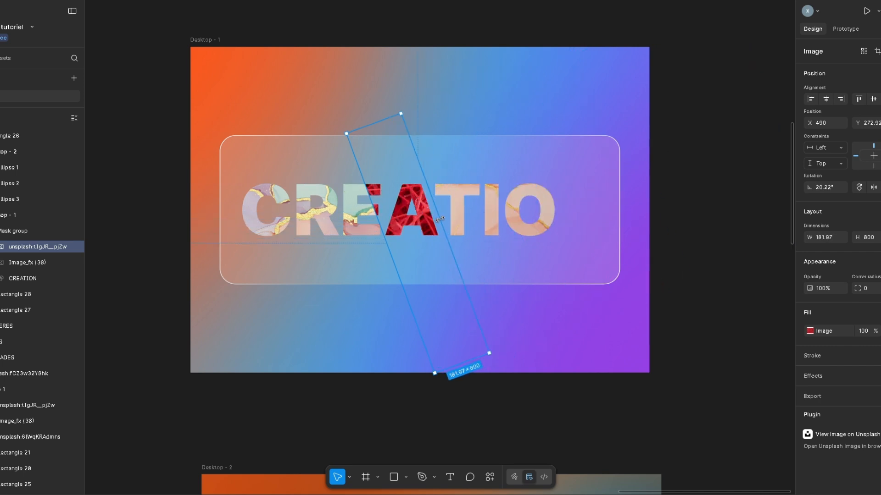
{"action": "left_click_drag", "start_coordinate": [393, 260], "coordinate": [411, 260]}
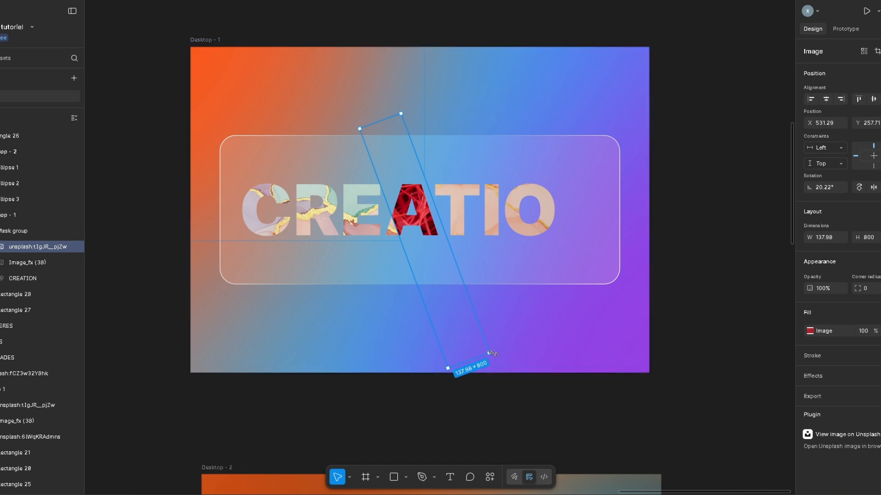
Straighten the red strip to about 0.32°, fit it over the letter I, and cover the other letters with the marble image at X -53, Y 99.
{"action": "left_click_drag", "start_coordinate": [471, 363], "coordinate": [450, 365]}
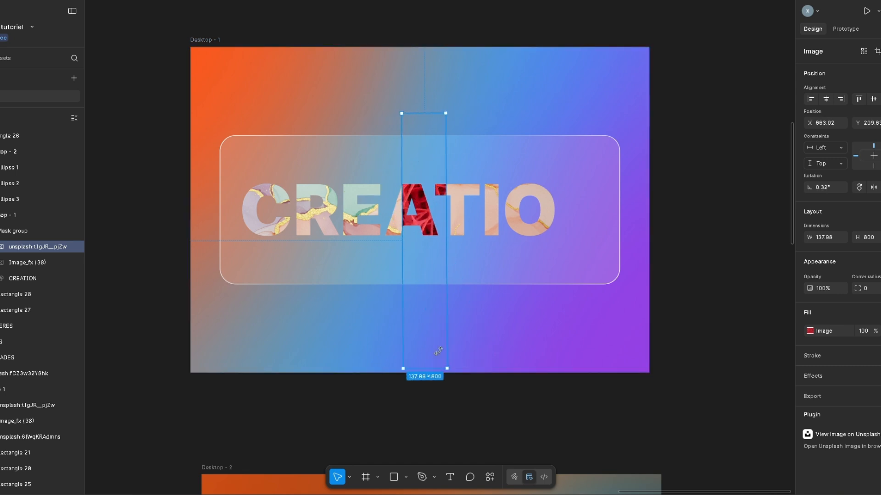
{"action": "left_click_drag", "start_coordinate": [394, 269], "coordinate": [386, 270]}
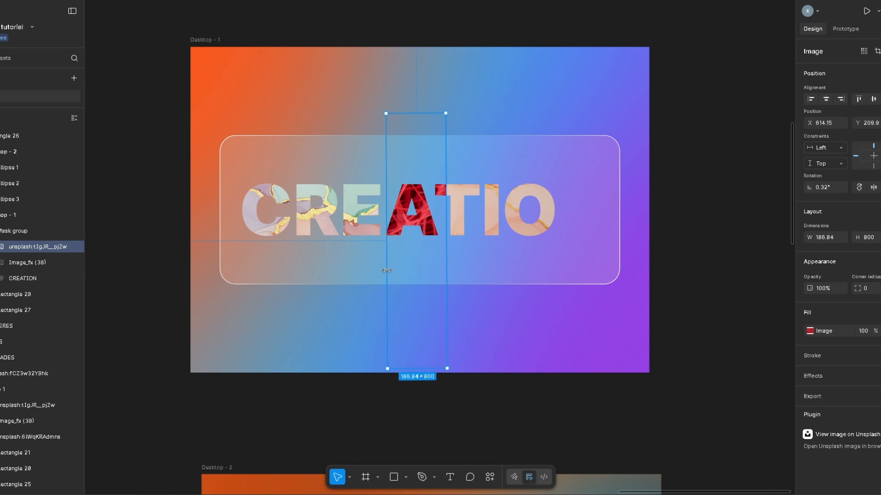
{"action": "left_click_drag", "start_coordinate": [445, 273], "coordinate": [433, 272]}
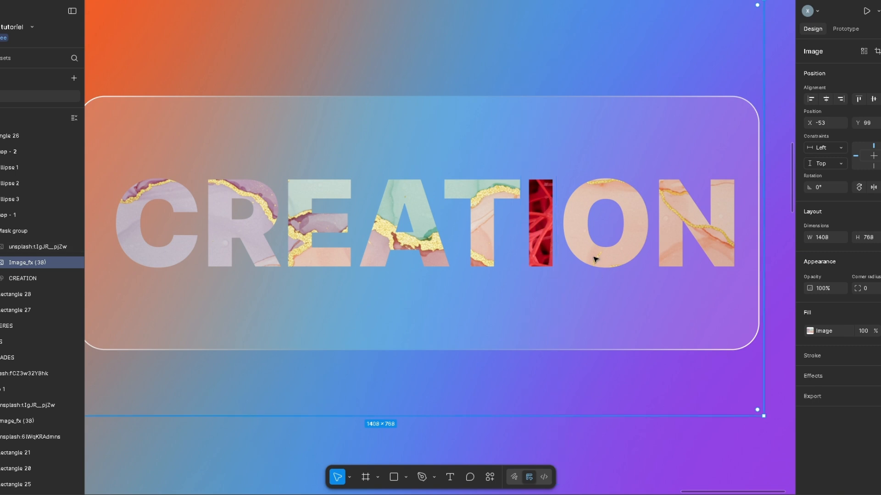
{"action": "scroll", "coordinate": [600, 256], "scroll_direction": "down", "scroll_amount": 5}
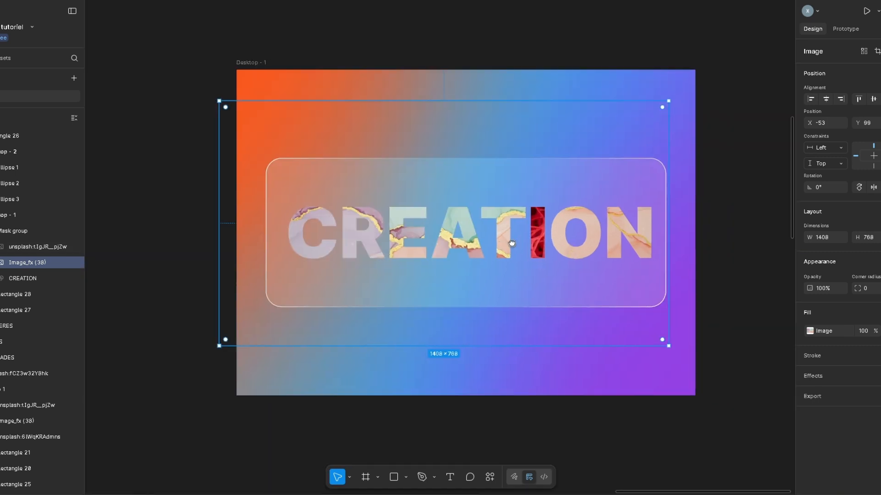
{"action": "left_click", "coordinate": [743, 269]}
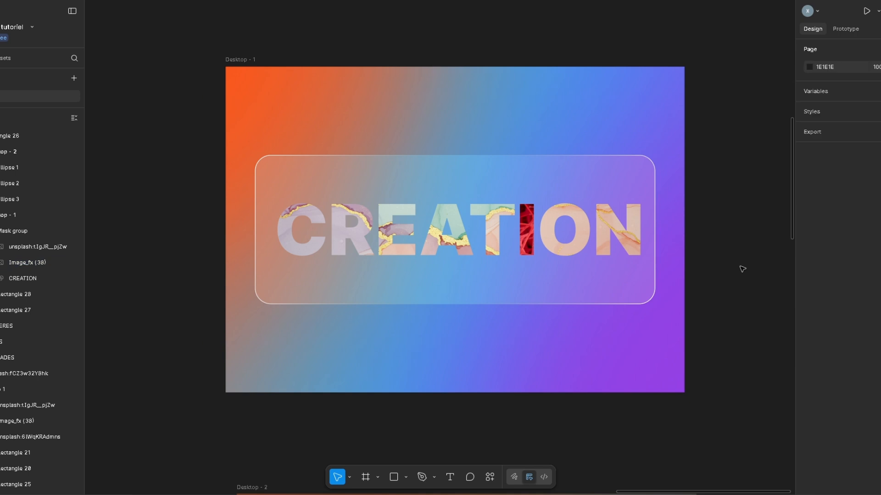
{"action": "left_click_drag", "start_coordinate": [699, 238], "coordinate": [674, 241]}
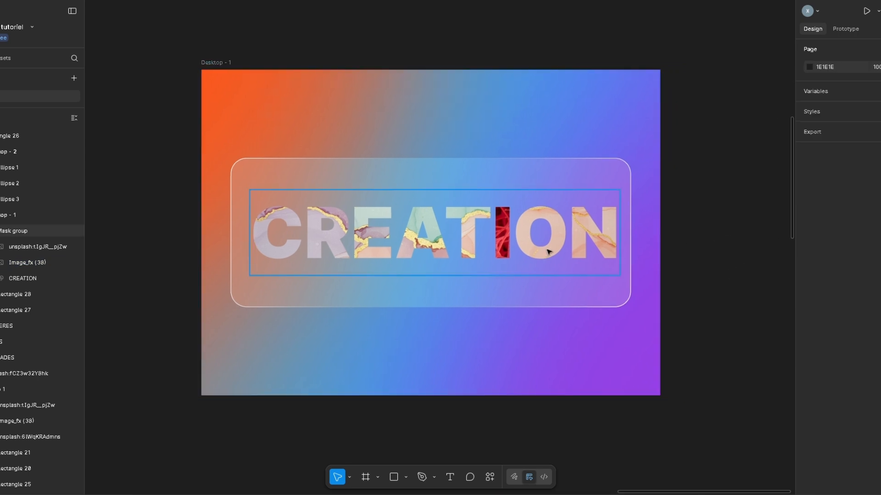
Examine the bridge photo with its orange-to-blue gradient overlay below Desktop - 2, including the rectangle's fill.
{"action": "scroll", "coordinate": [549, 252], "scroll_direction": "down", "scroll_amount": 5}
{"action": "left_click_drag", "start_coordinate": [546, 262], "coordinate": [440, 129]}
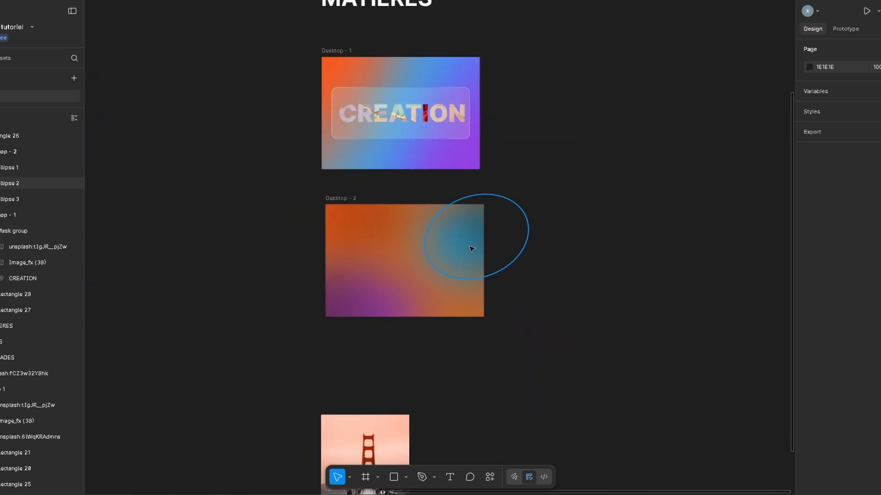
{"action": "left_click_drag", "start_coordinate": [439, 285], "coordinate": [494, 2]}
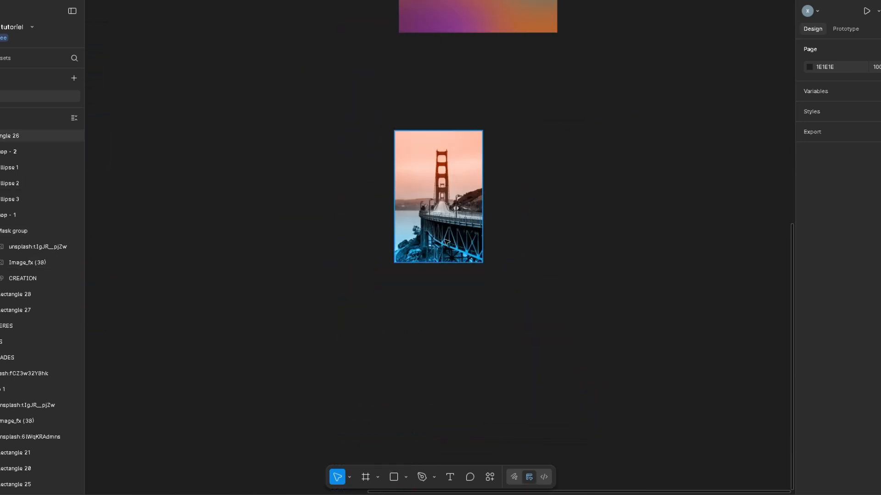
{"action": "scroll", "coordinate": [445, 229], "scroll_direction": "up", "scroll_amount": 4}
{"action": "scroll", "coordinate": [454, 209], "scroll_direction": "up", "scroll_amount": 3}
{"action": "scroll", "coordinate": [443, 232], "scroll_direction": "up", "scroll_amount": 3}
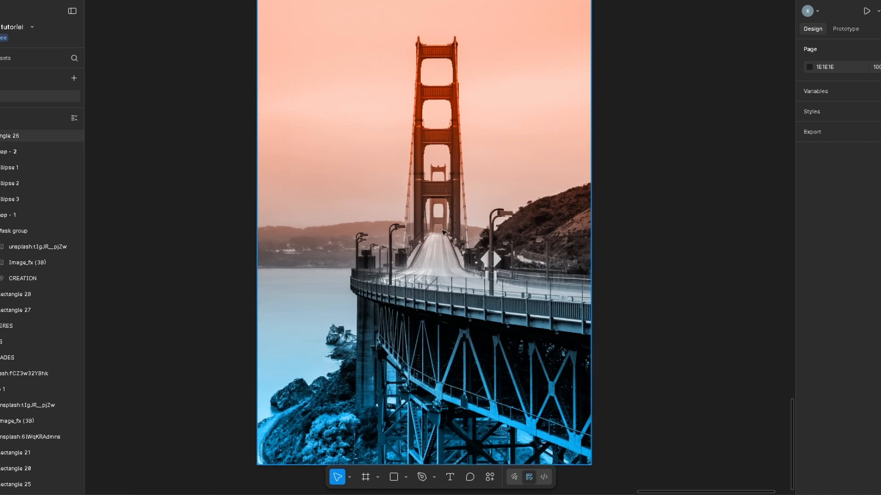
{"action": "scroll", "coordinate": [462, 350], "scroll_direction": "down", "scroll_amount": 2}
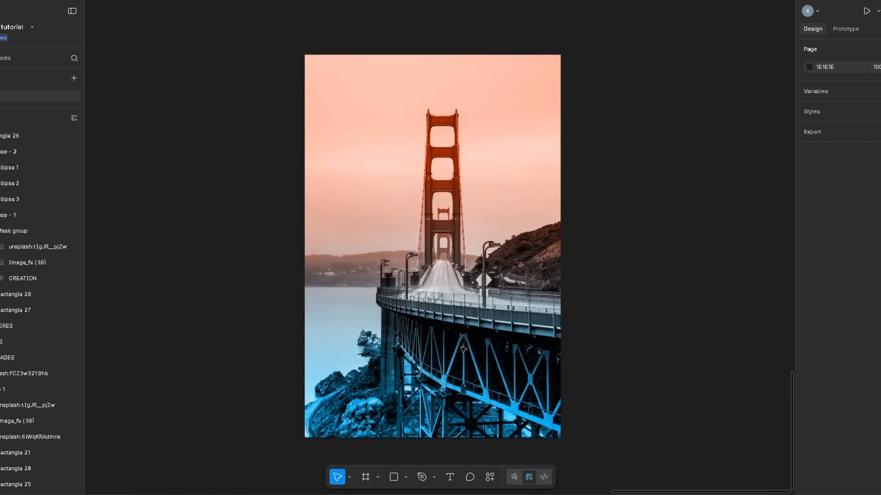
{"action": "scroll", "coordinate": [445, 413], "scroll_direction": "down", "scroll_amount": 1}
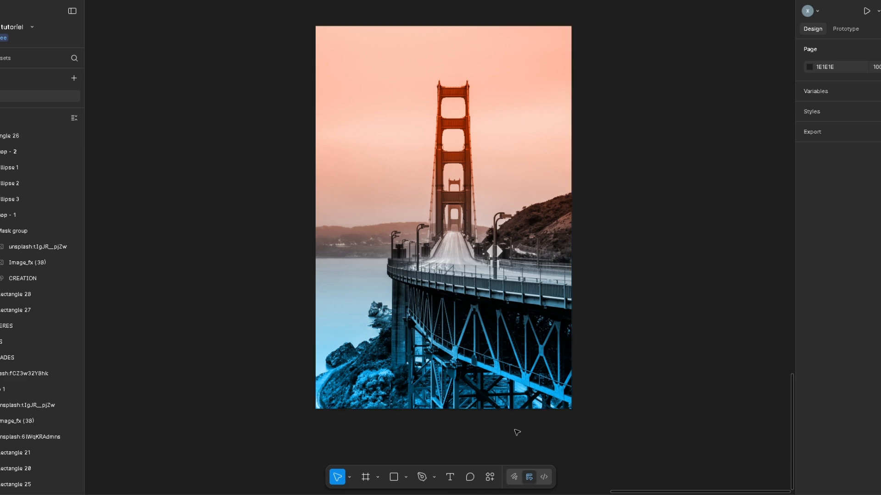
{"action": "key", "text": "shift+2"}
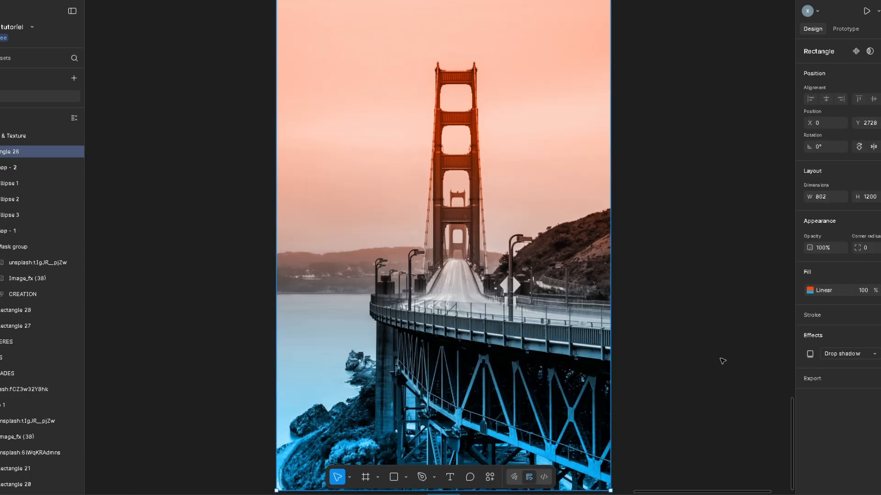
Overlay the gradient rectangle on the bridge photo with a white circular-grain Noise & Texture pattern, its amount raised to about half.
{"action": "scroll", "coordinate": [722, 362], "scroll_direction": "down", "scroll_amount": 3}
{"action": "scroll", "coordinate": [658, 326], "scroll_direction": "right", "scroll_amount": 2}
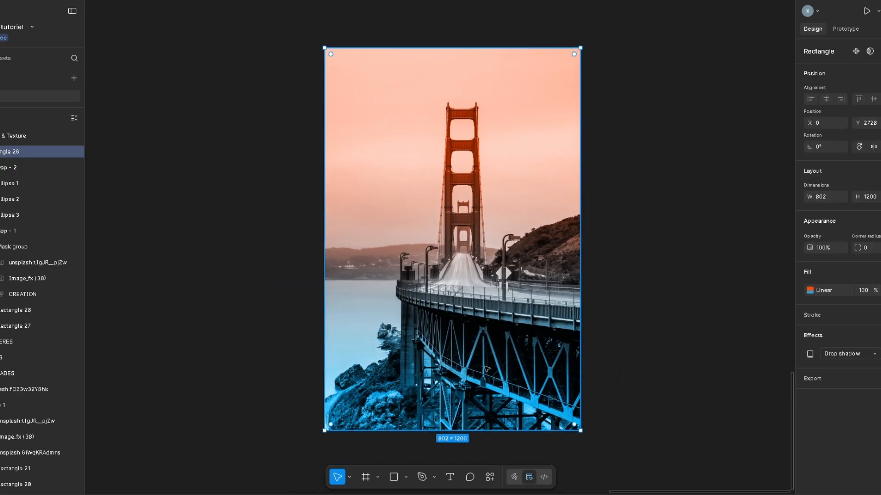
{"action": "left_click", "coordinate": [489, 479]}
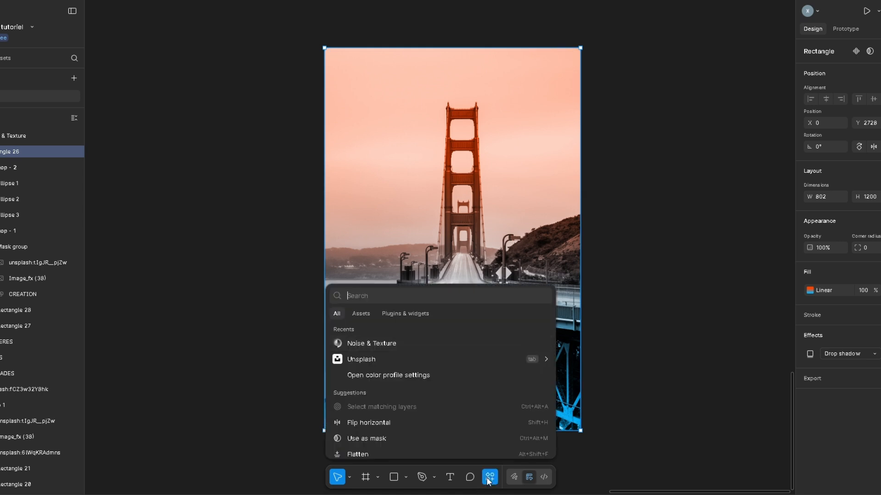
{"action": "left_click", "coordinate": [367, 345]}
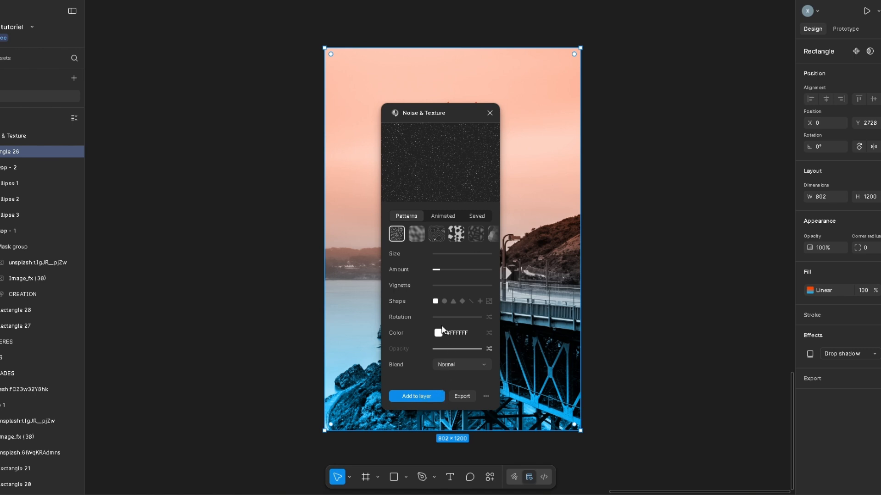
{"action": "left_click", "coordinate": [444, 301]}
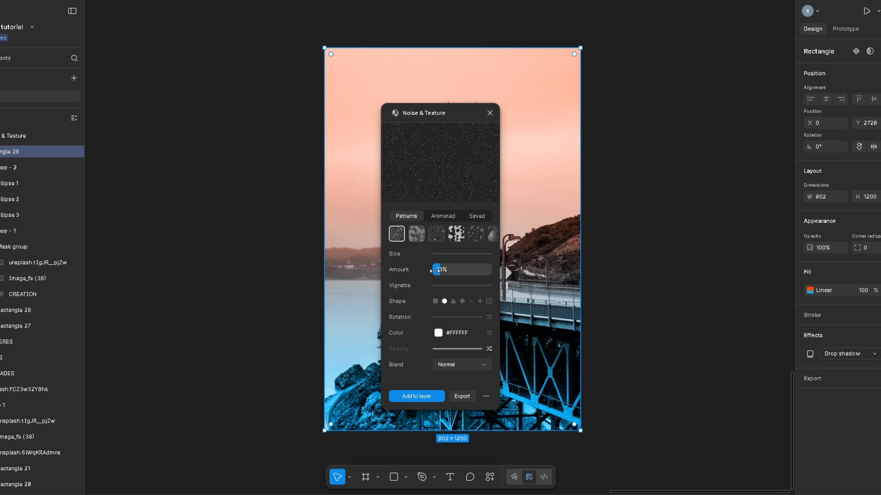
{"action": "left_click_drag", "start_coordinate": [443, 270], "coordinate": [465, 270]}
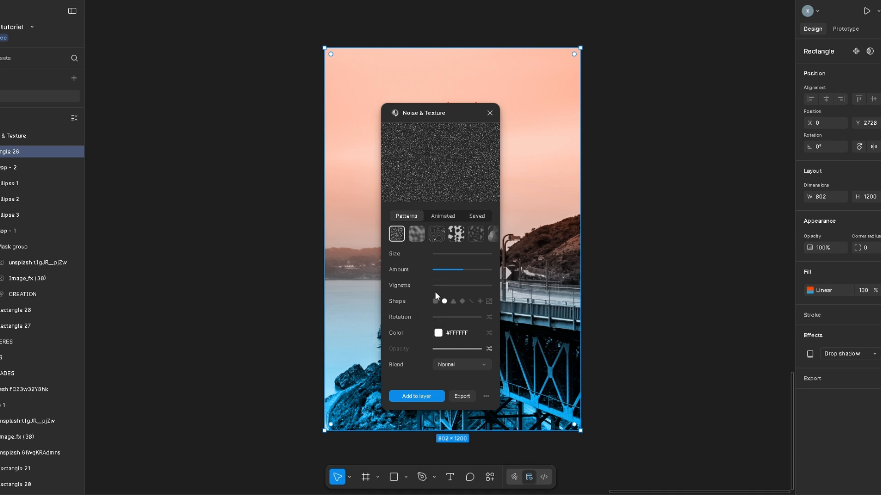
{"action": "mouse_move", "coordinate": [436, 285]}
{"action": "left_mouse_down"}
{"action": "mouse_move", "coordinate": [485, 285]}
{"action": "mouse_move", "coordinate": [432, 285]}
{"action": "left_mouse_up"}
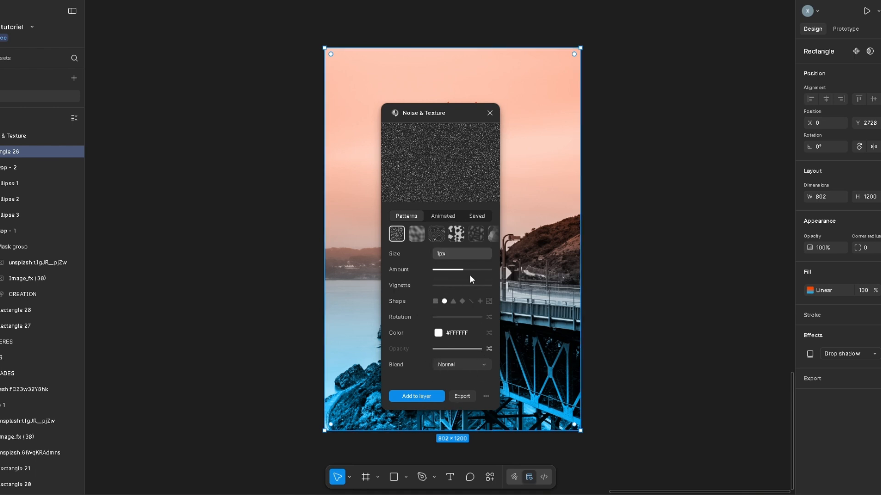
{"action": "left_click", "coordinate": [433, 398]}
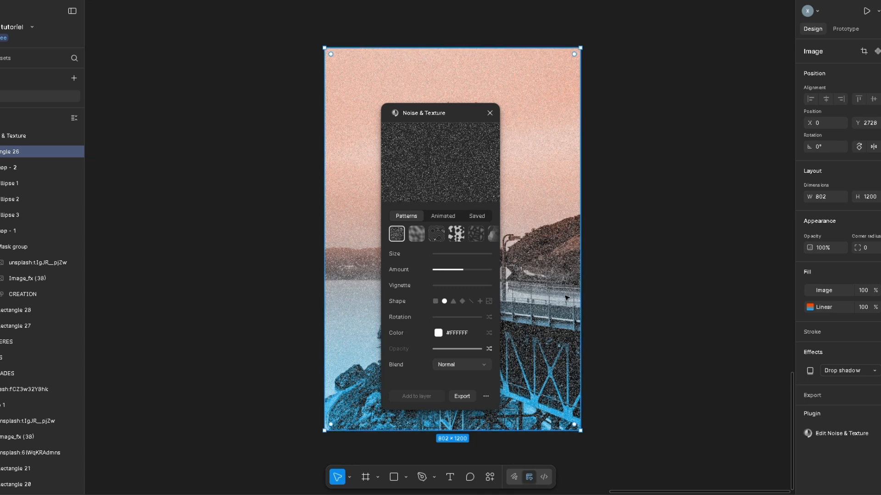
{"action": "left_click", "coordinate": [490, 113]}
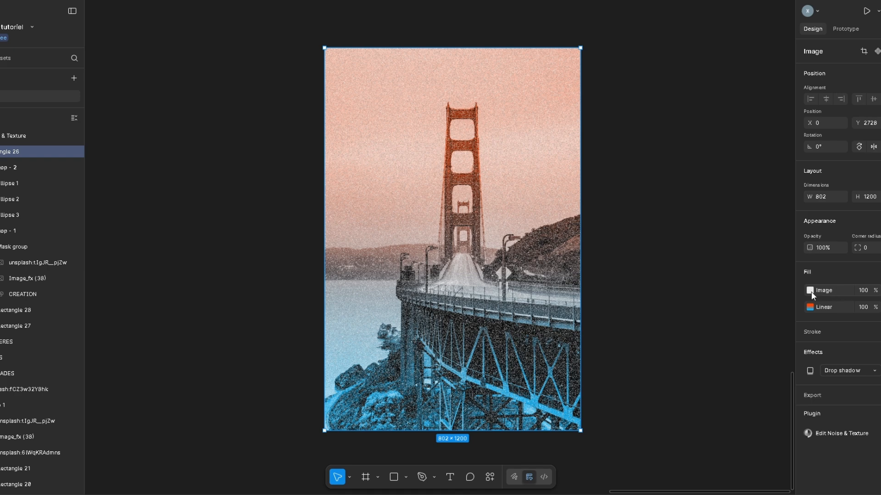
Set the opacity of the rectangle's noise image fill to 50%.
{"action": "left_click", "coordinate": [863, 292]}
{"action": "type", "text": "50"}
{"action": "key", "text": "Return"}
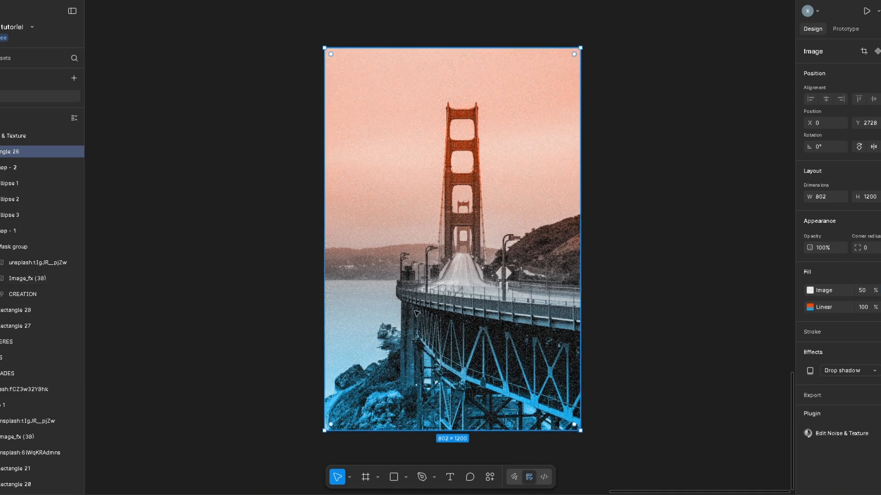
Reduce the noise image fill's opacity on the bridge rectangle to 30%.
{"action": "scroll", "coordinate": [450, 310], "scroll_direction": "up", "scroll_amount": 3}
{"action": "scroll", "coordinate": [480, 275], "scroll_direction": "up", "scroll_amount": 2}
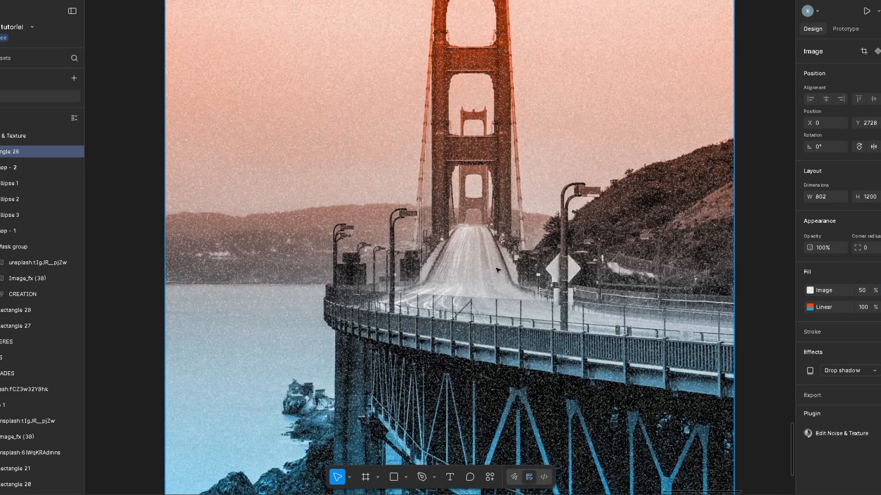
{"action": "left_click", "coordinate": [871, 292]}
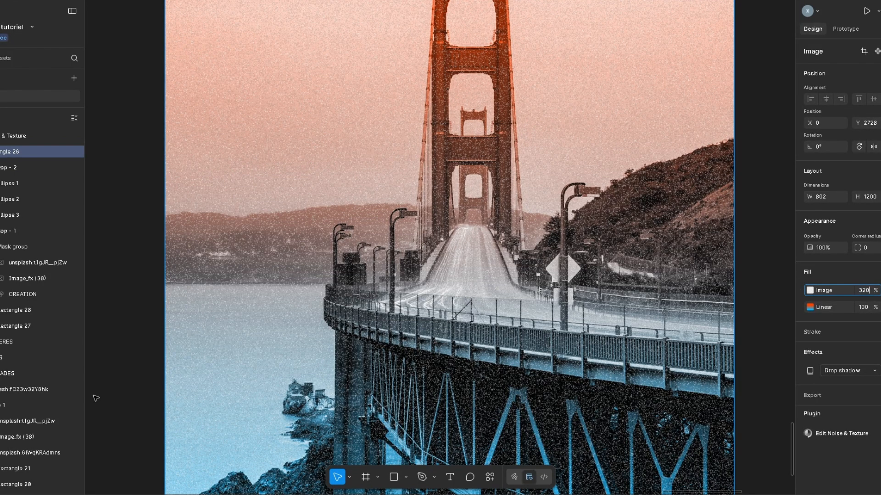
{"action": "type", "text": "30"}
{"action": "key", "text": "Return"}
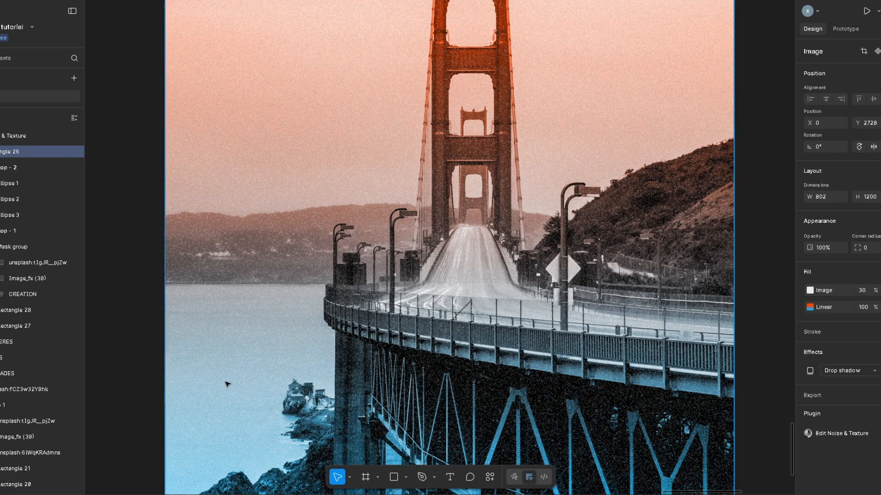
Examine the grain over the bridge photo close up and from a distance, alongside the gradient frames.
{"action": "scroll", "coordinate": [393, 339], "scroll_direction": "down", "scroll_amount": 3}
{"action": "scroll", "coordinate": [461, 299], "scroll_direction": "down", "scroll_amount": 1}
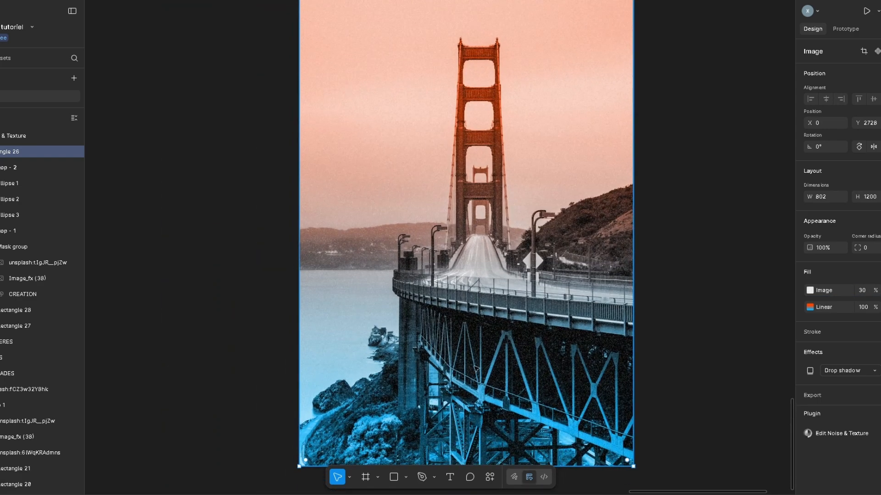
{"action": "scroll", "coordinate": [487, 339], "scroll_direction": "right", "scroll_amount": 2}
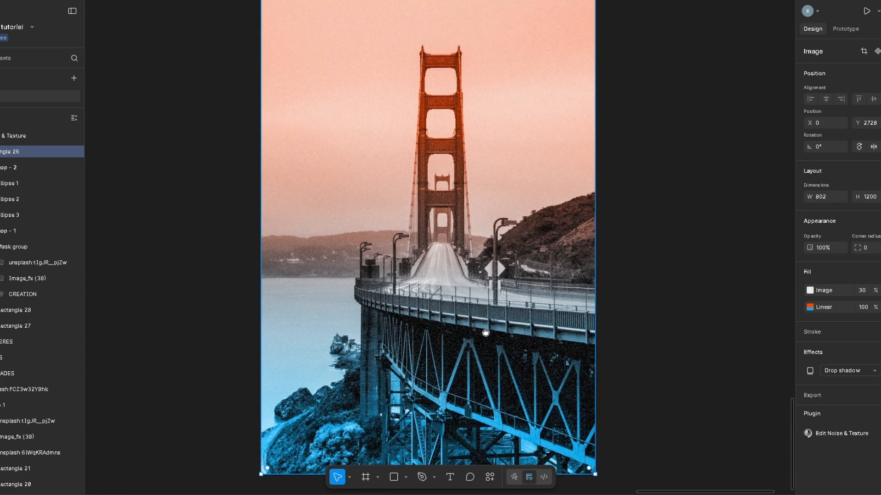
{"action": "scroll", "coordinate": [495, 300], "scroll_direction": "down", "scroll_amount": 3}
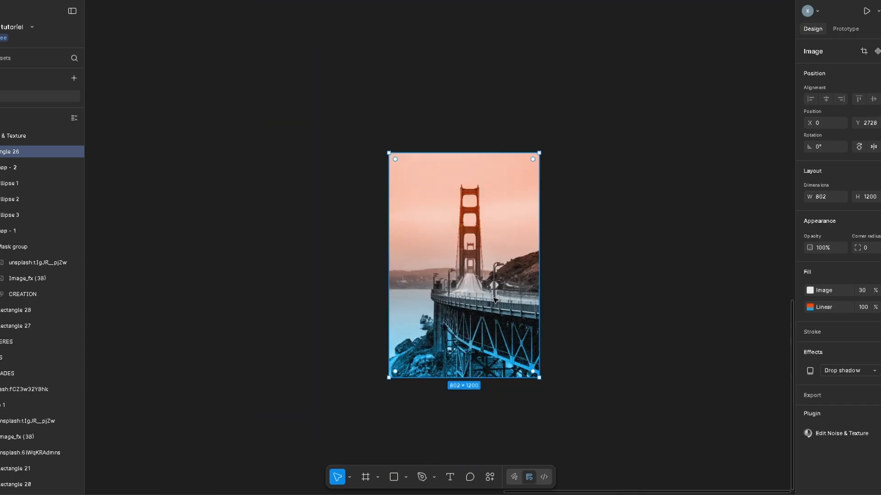
{"action": "scroll", "coordinate": [495, 295], "scroll_direction": "up", "scroll_amount": 5}
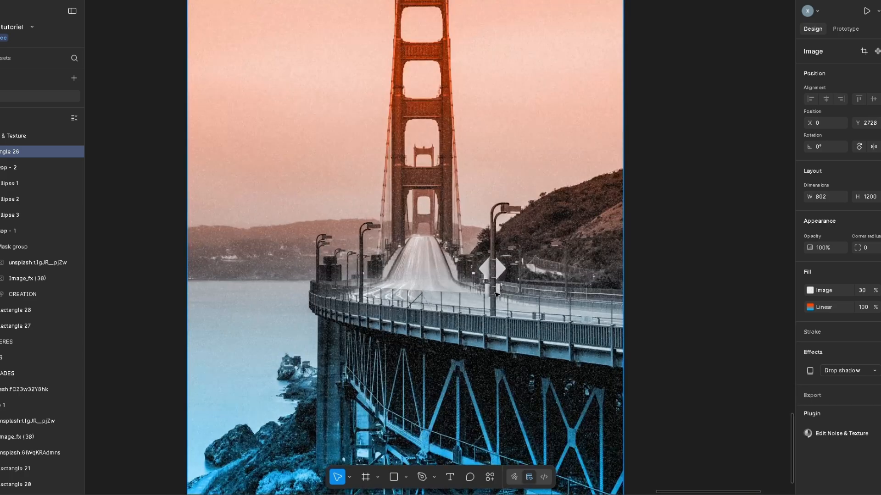
{"action": "scroll", "coordinate": [514, 298], "scroll_direction": "left", "scroll_amount": 2}
{"action": "scroll", "coordinate": [484, 316], "scroll_direction": "down", "scroll_amount": 8}
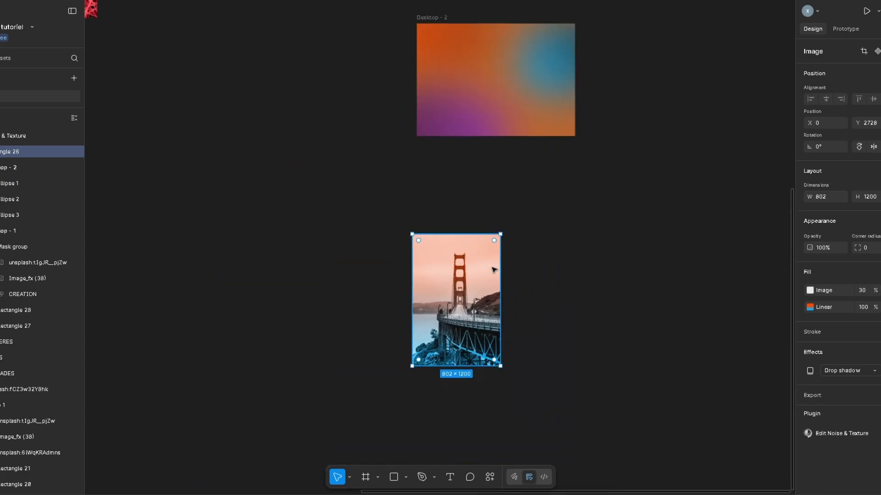
{"action": "scroll", "coordinate": [473, 316], "scroll_direction": "up", "scroll_amount": 3}
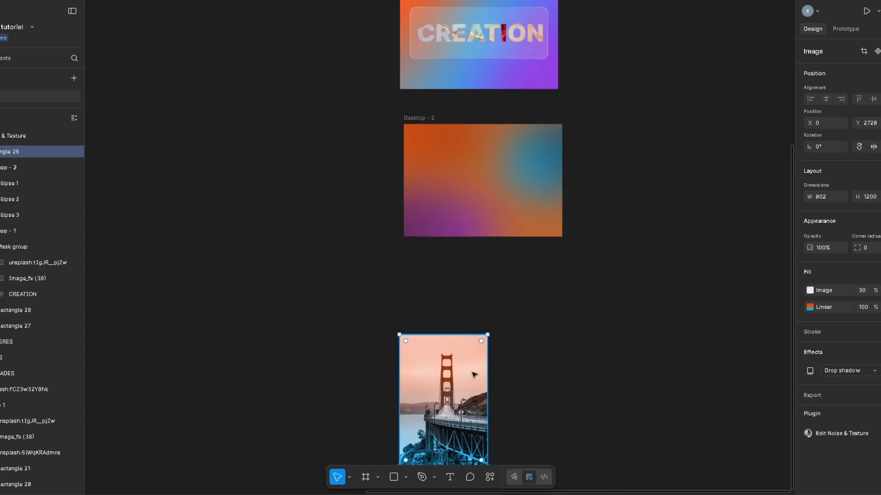
Paste the 975 × 630 mountain footbridge photo with its noise and purple gradient fills at X -1874, Y 448.
{"action": "scroll", "coordinate": [474, 375], "scroll_direction": "down", "scroll_amount": 3}
{"action": "scroll", "coordinate": [507, 288], "scroll_direction": "up", "scroll_amount": 5}
{"action": "key", "text": "ctrl+v"}
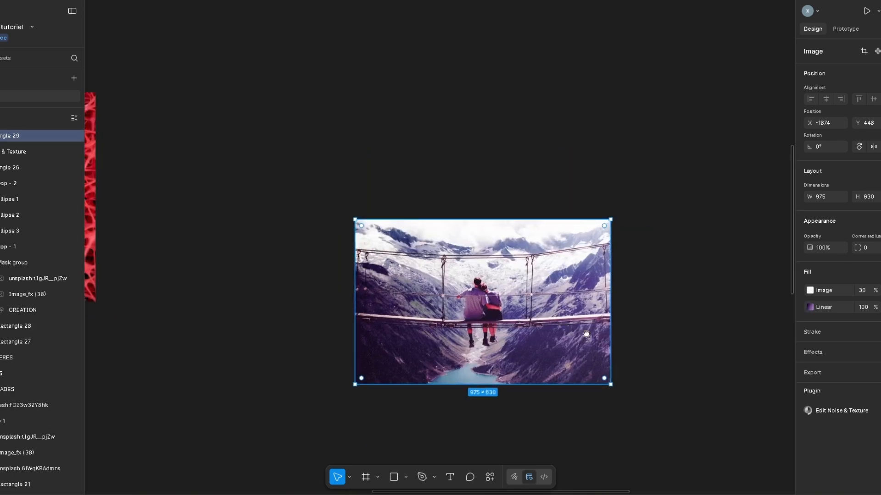
Review the whole board, comparing the mountain photo with the swatches, texture images, gradient frames and bridge photo.
{"action": "scroll", "coordinate": [597, 358], "scroll_direction": "down", "scroll_amount": 5}
{"action": "scroll", "coordinate": [360, 330], "scroll_direction": "right", "scroll_amount": 8}
{"action": "scroll", "coordinate": [360, 330], "scroll_direction": "down", "scroll_amount": 3}
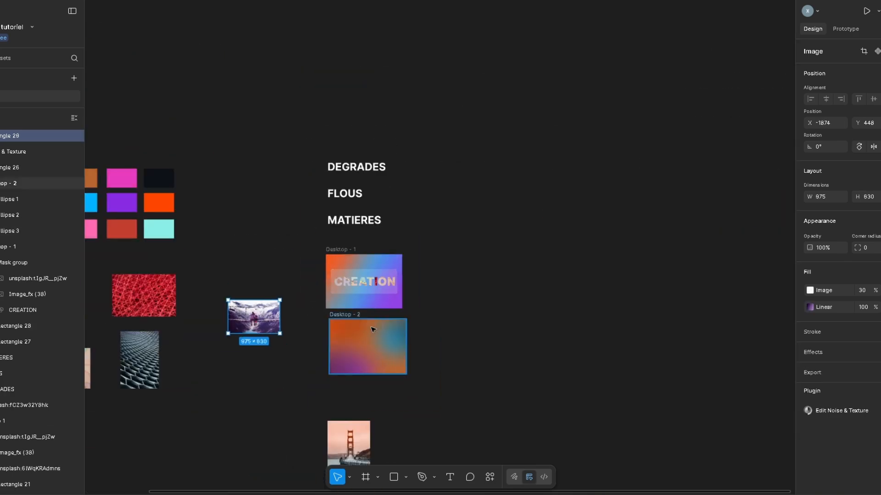
{"action": "scroll", "coordinate": [372, 317], "scroll_direction": "left", "scroll_amount": 5}
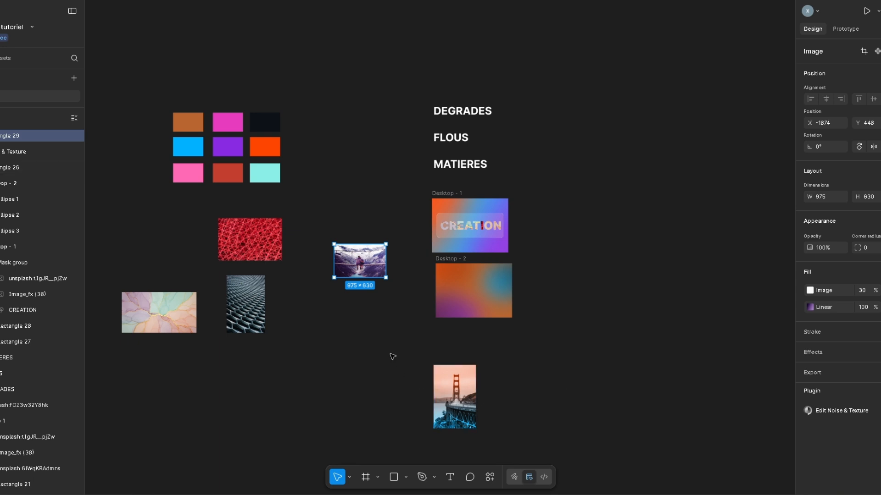
{"action": "scroll", "coordinate": [438, 309], "scroll_direction": "up", "scroll_amount": 5}
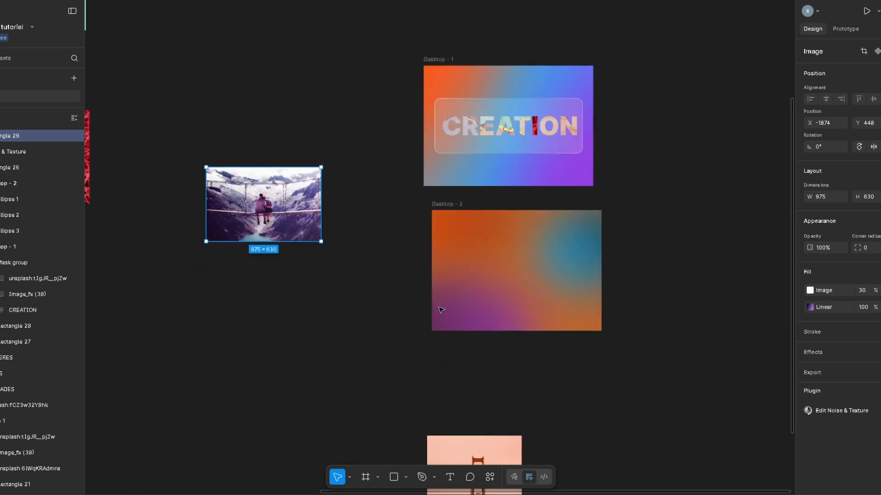
{"action": "left_click_drag", "start_coordinate": [426, 304], "coordinate": [376, 310]}
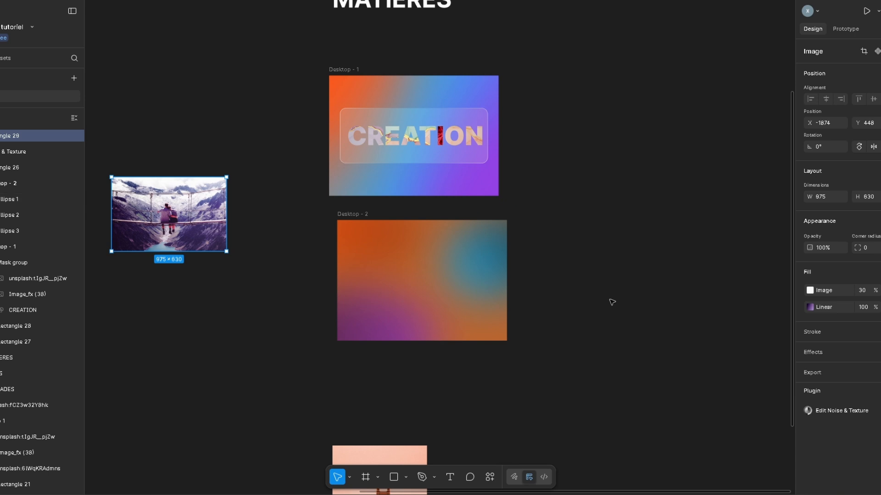